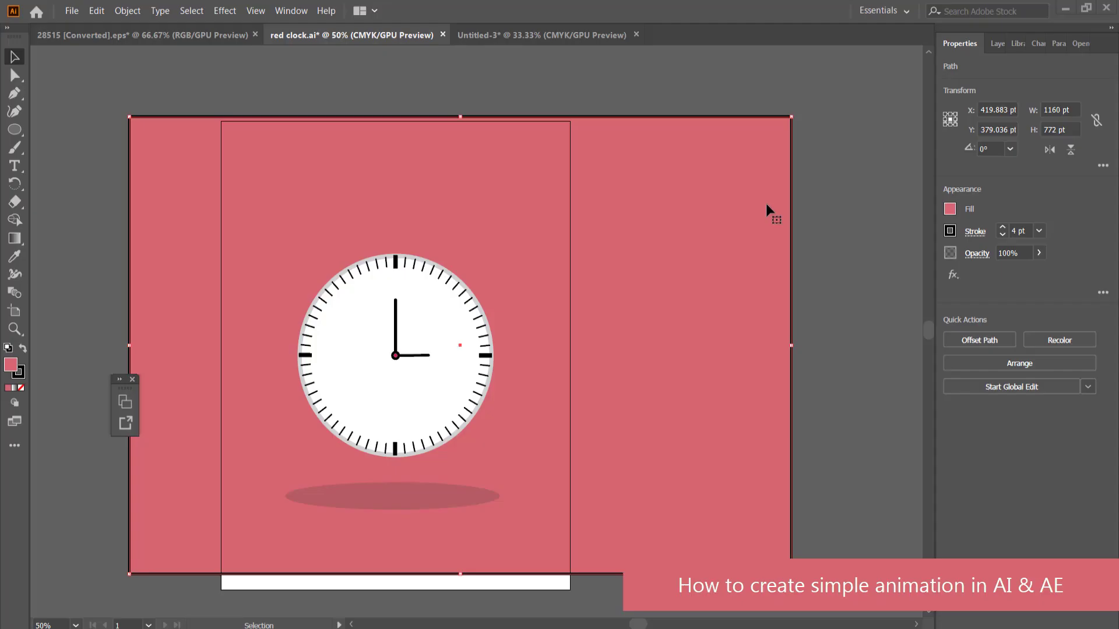
Step: Create a new landscape document 1920 px wide and 1080 px high with one artboard, using pixels as the unit
click(72, 10)
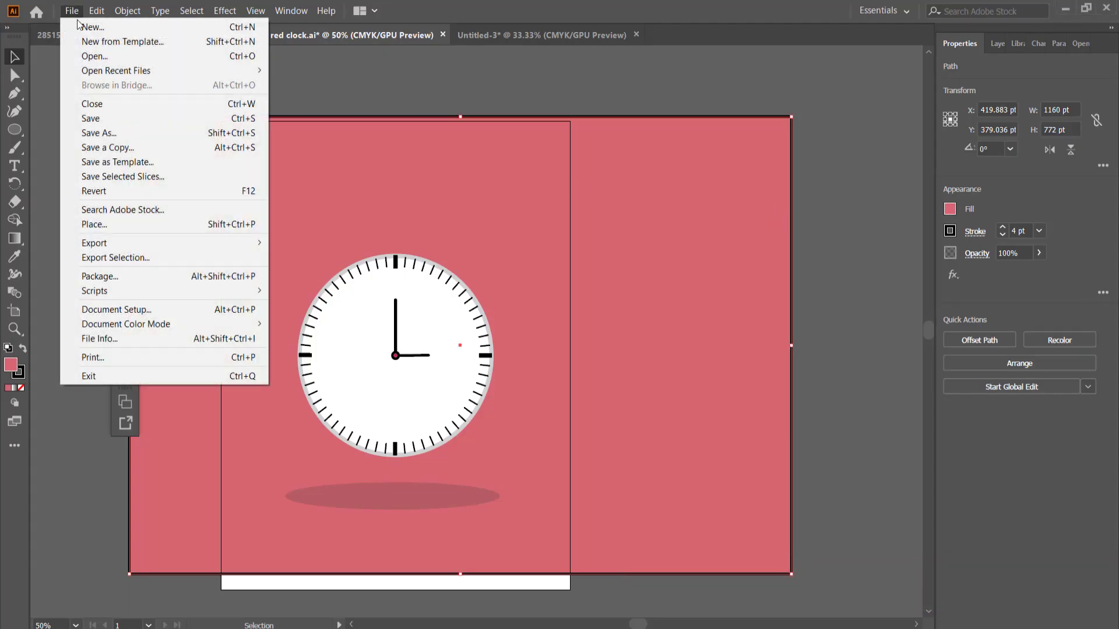
click(80, 27)
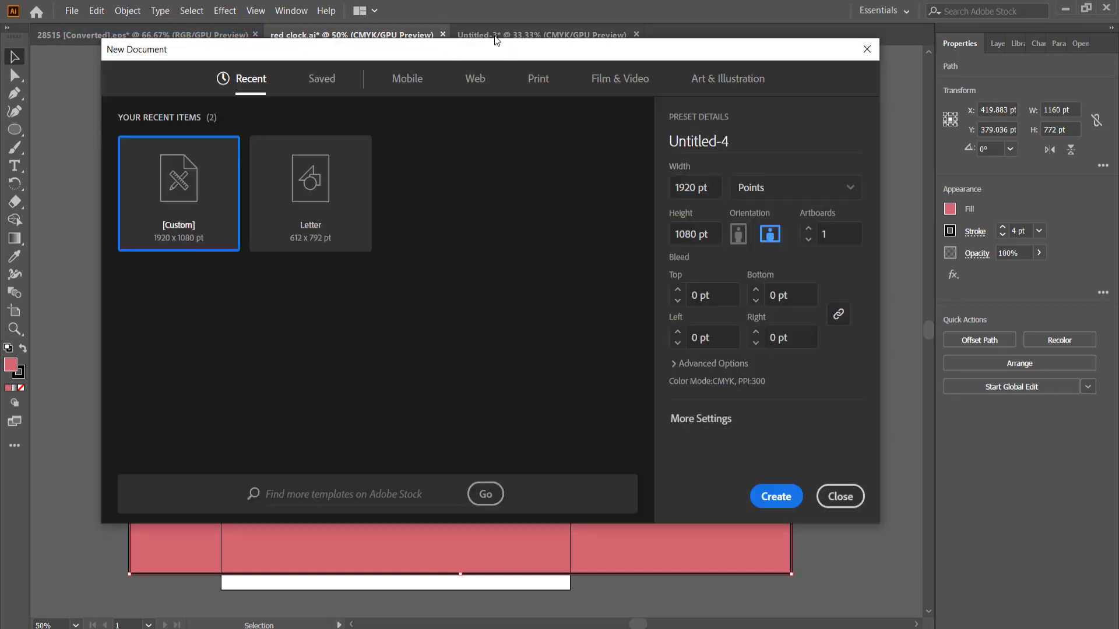
click(780, 198)
click(777, 343)
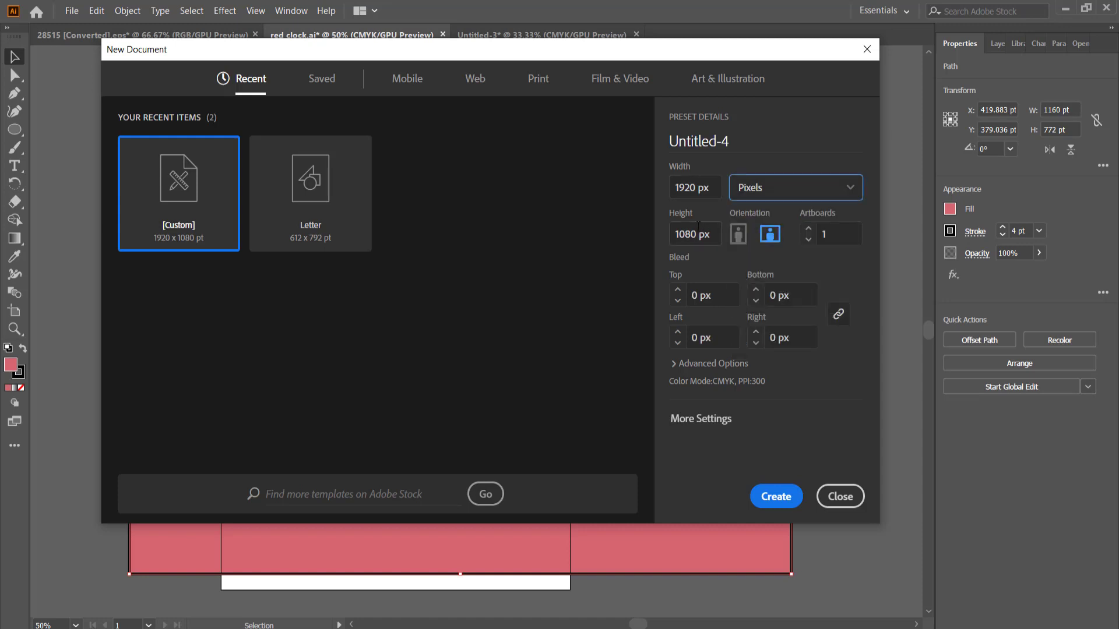
click(777, 495)
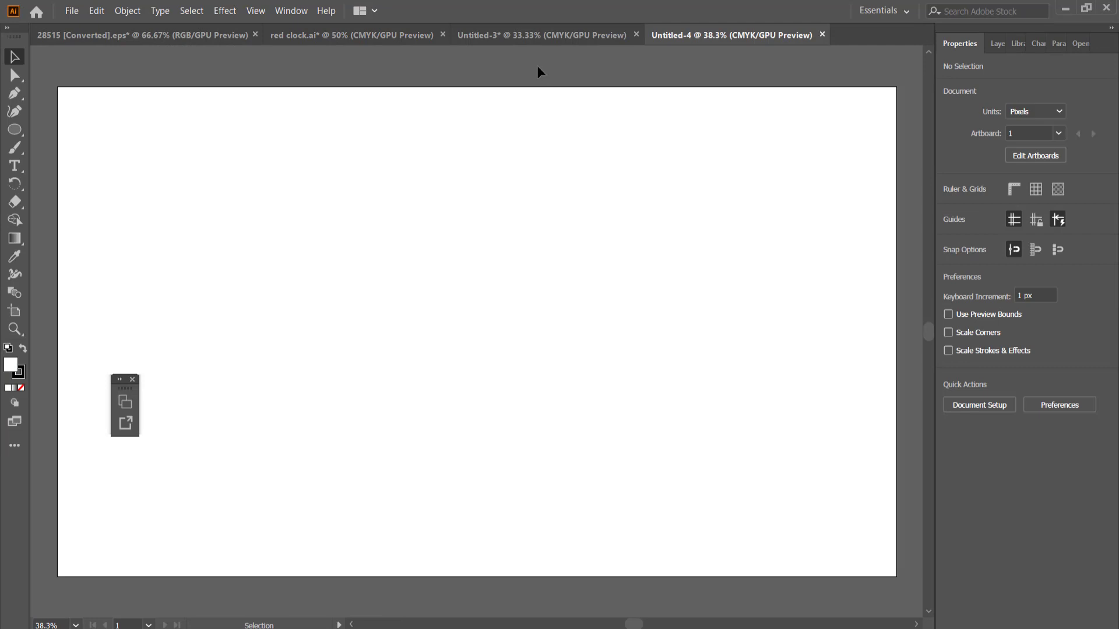
Step: Paste the copied red background rectangle into the new document
click(995, 46)
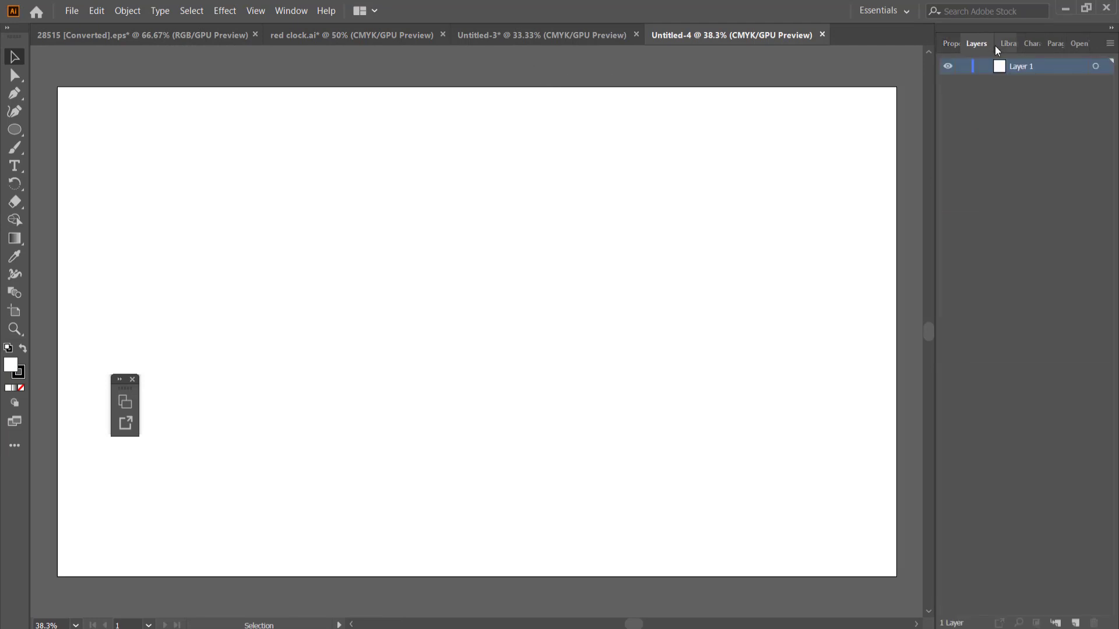
click(354, 35)
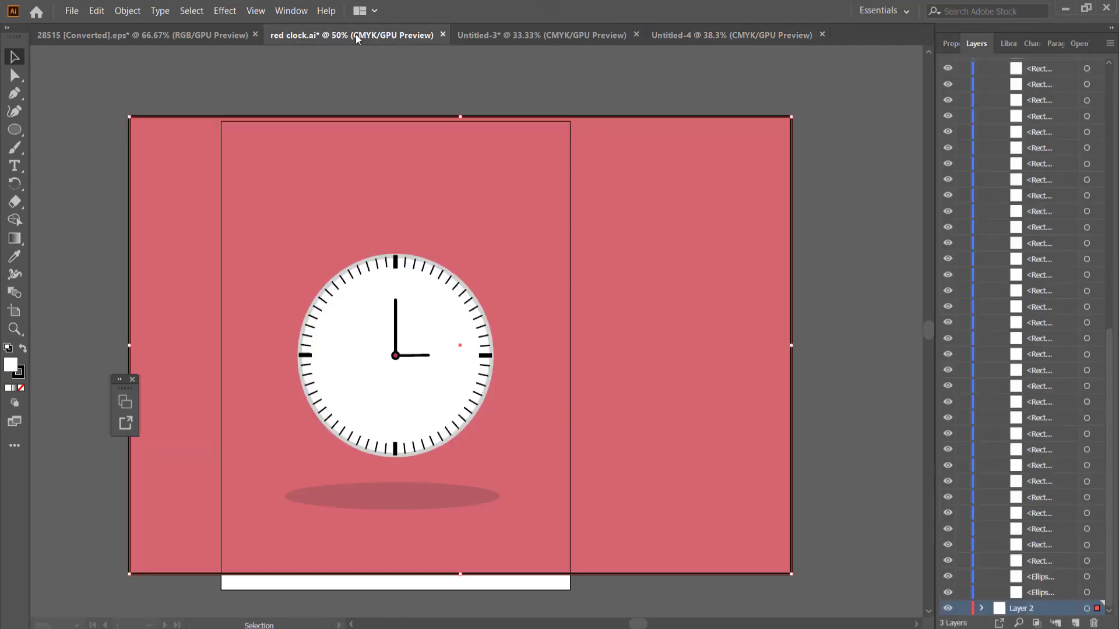
click(722, 34)
click(574, 37)
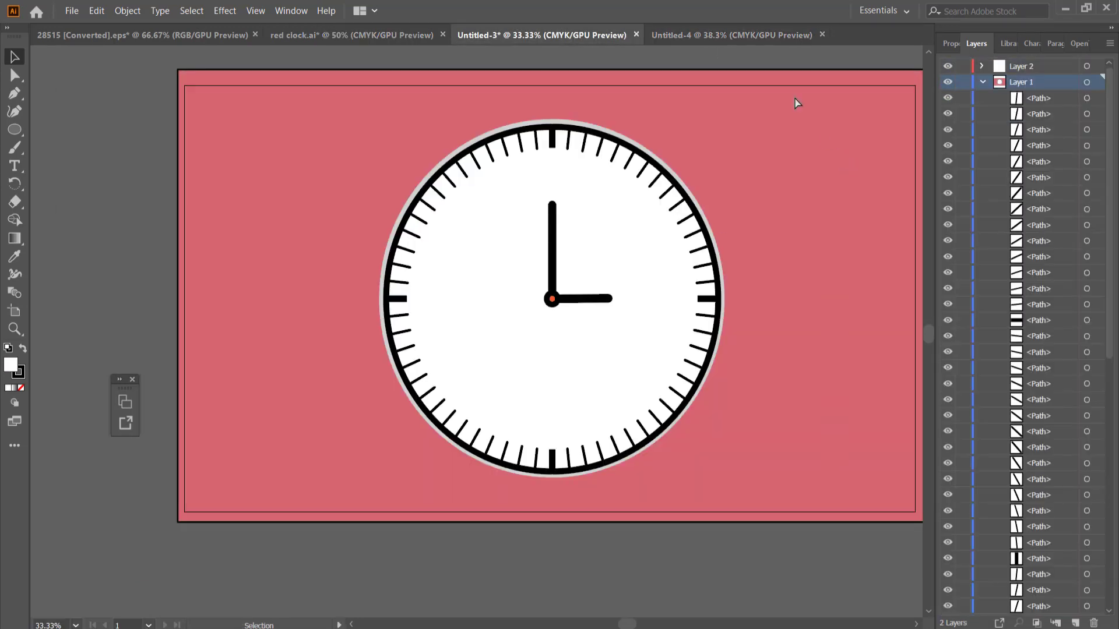
click(755, 35)
key(ctrl+v)
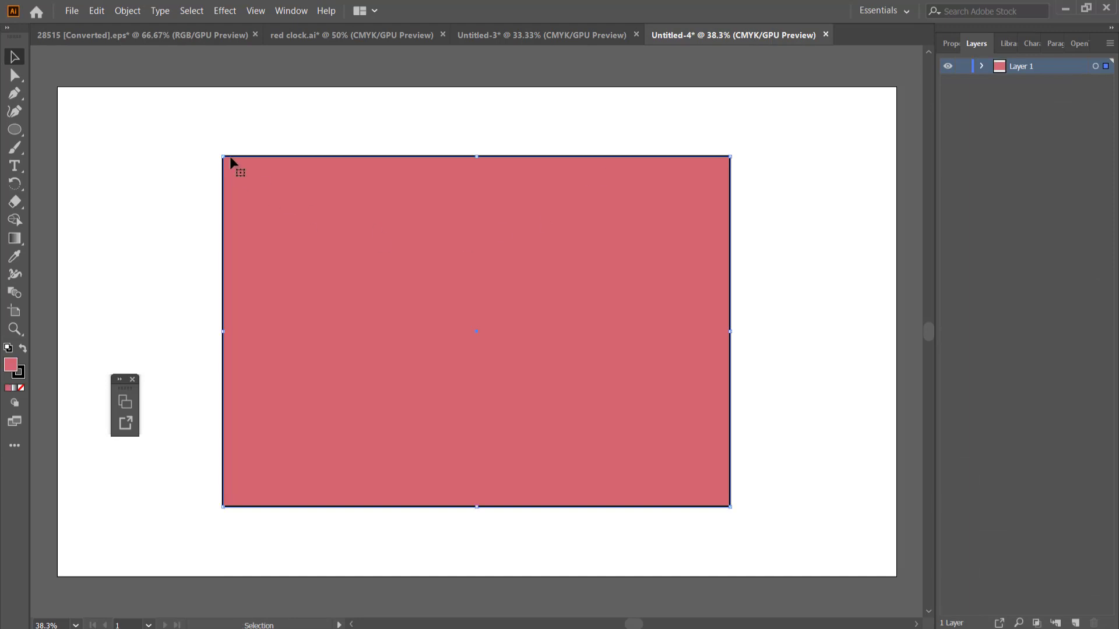
Step: Enlarge the red rectangle so it extends slightly past every edge of the artboard
drag(221, 156, 101, 77)
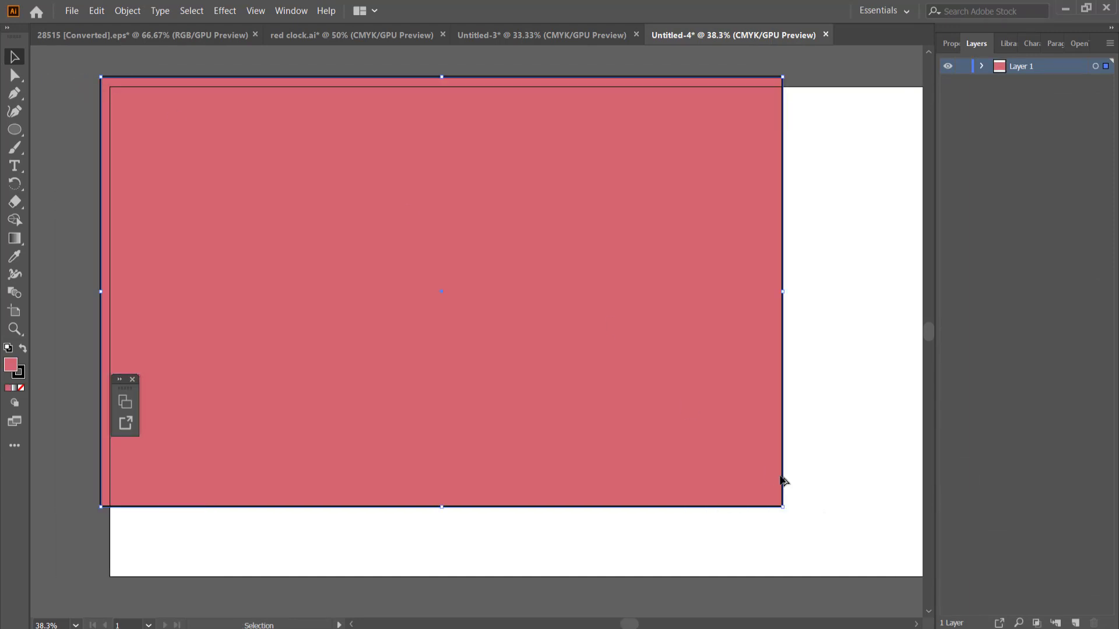
scroll(783, 481, down, 2)
drag(782, 495, 897, 549)
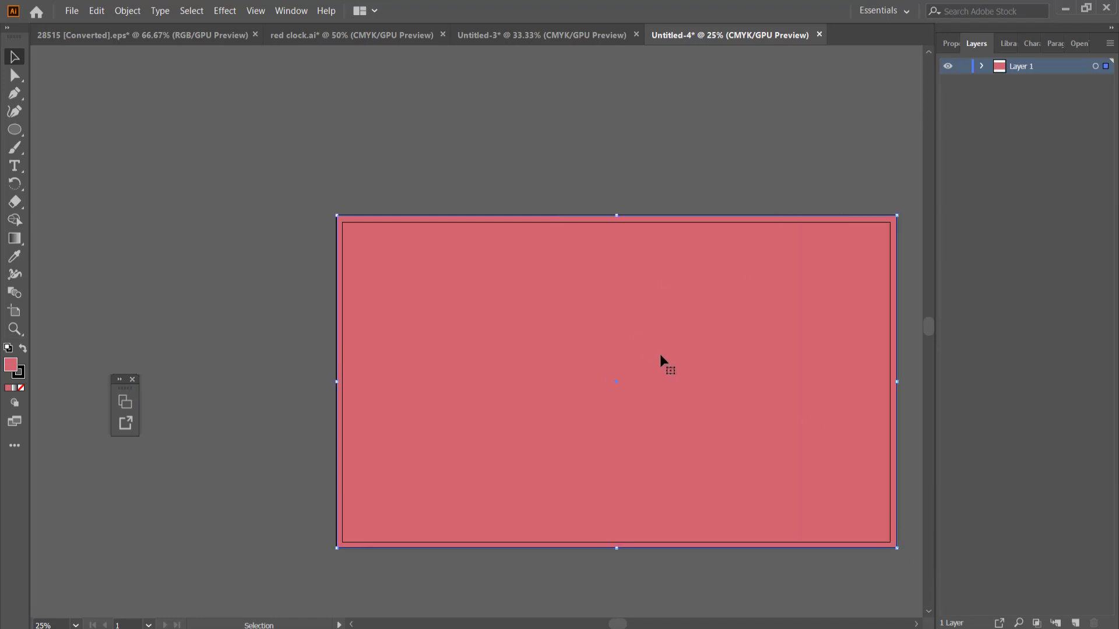
Step: Lock the red background's layer and add a new layer above it
click(16, 136)
click(347, 155)
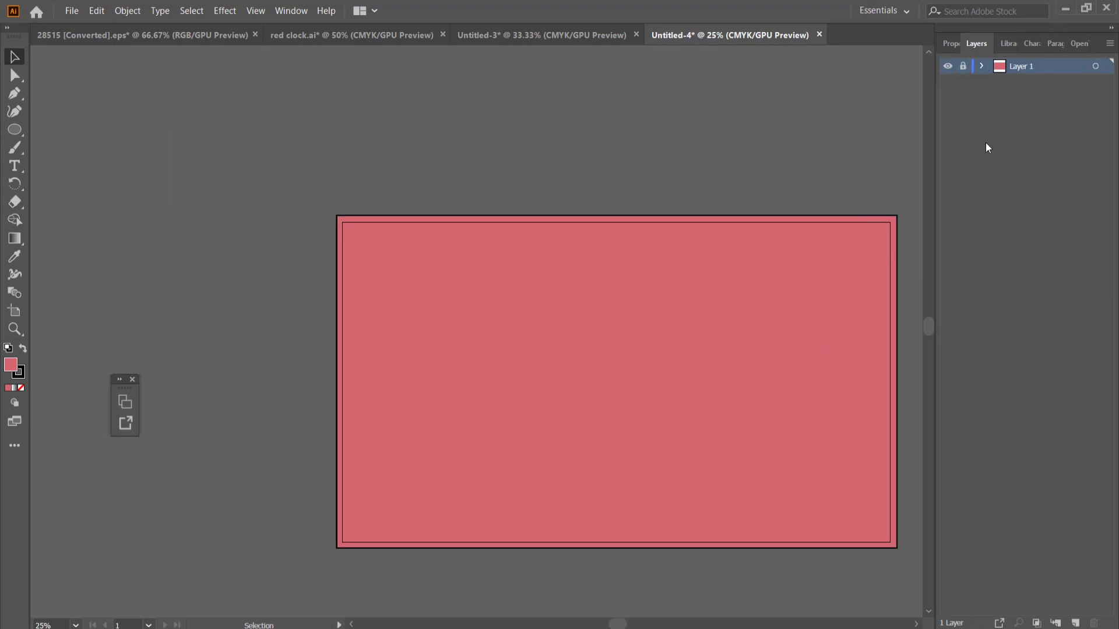
drag(618, 624, 626, 624)
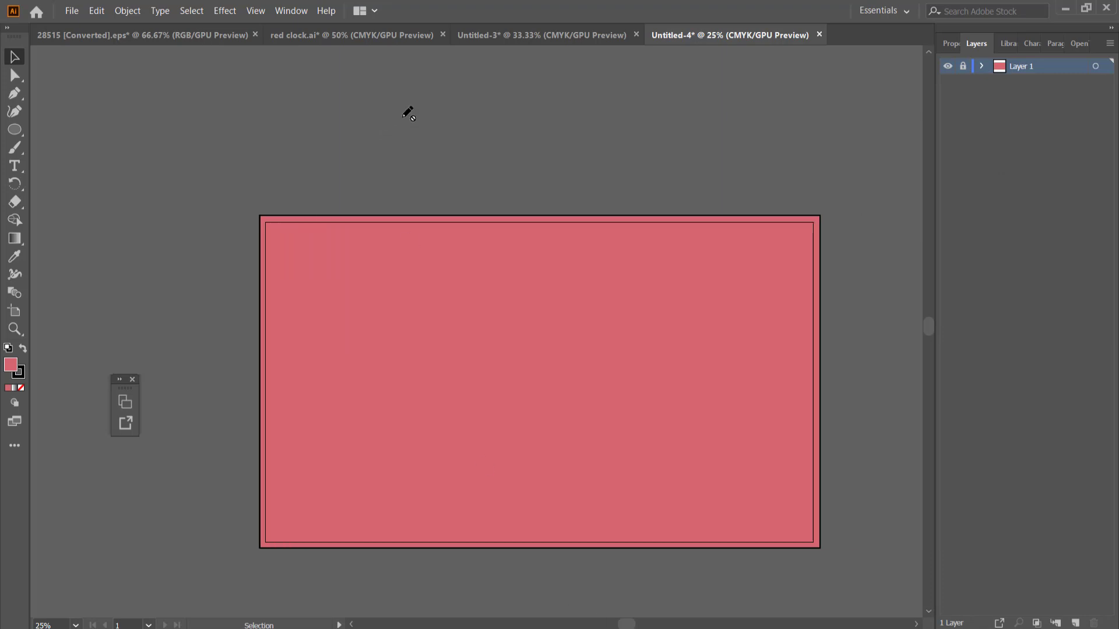
click(15, 134)
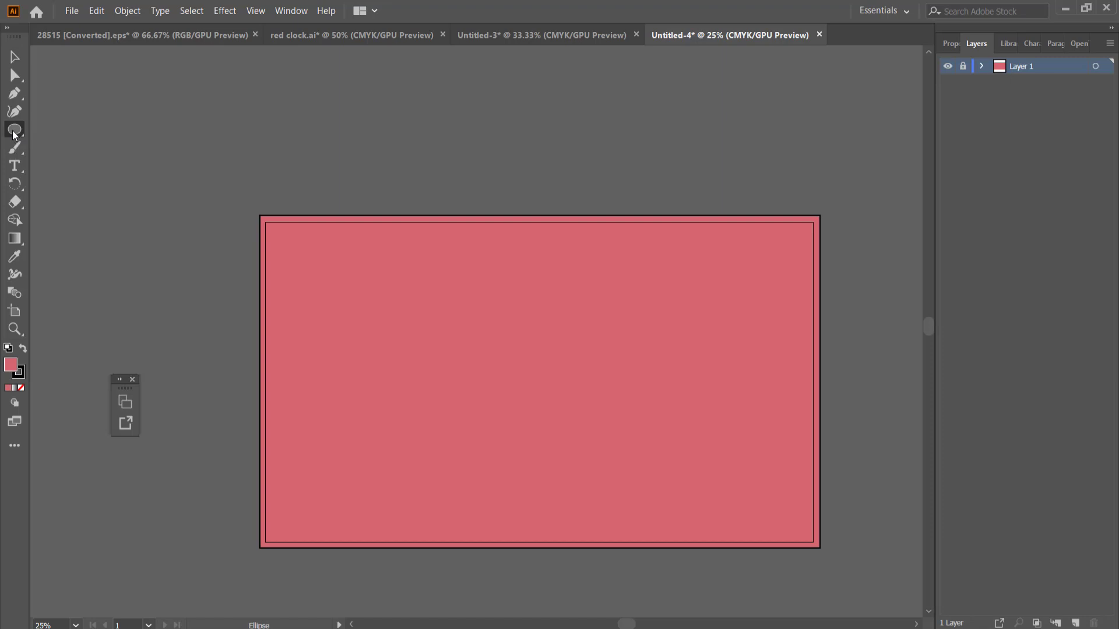
drag(13, 134, 54, 146)
scroll(531, 367, up, 1)
scroll(602, 317, down, 1)
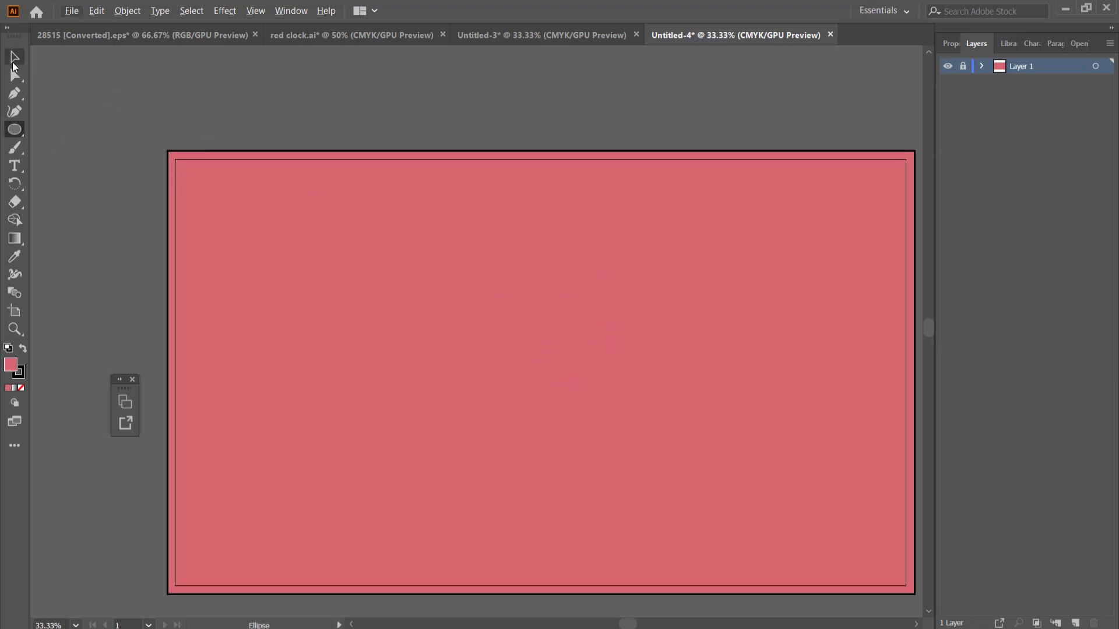
click(15, 57)
click(1075, 623)
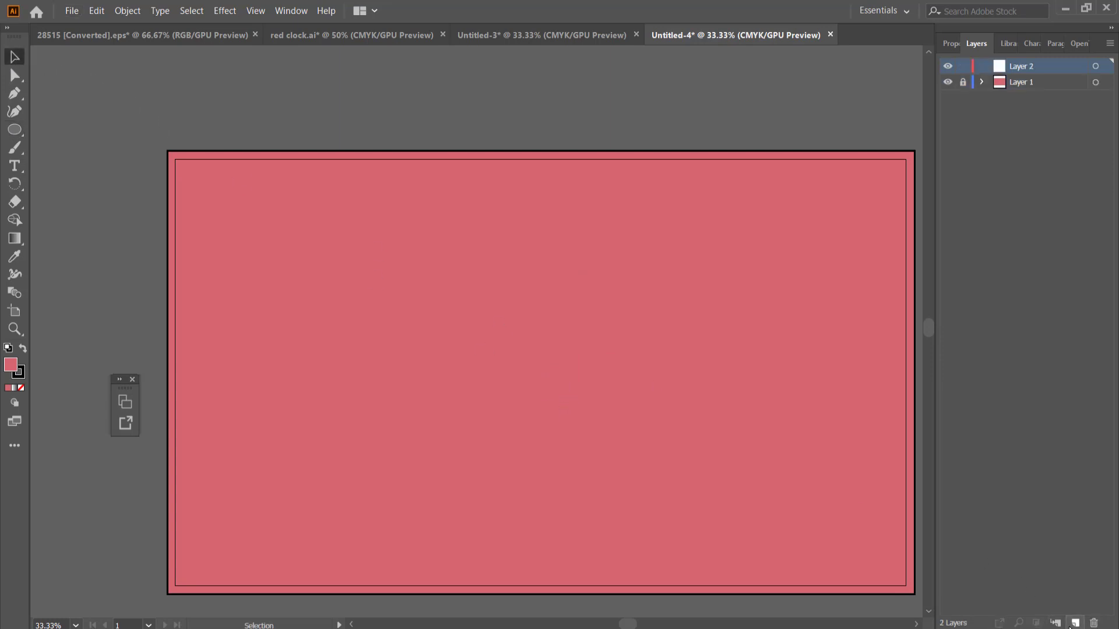
Step: Draw a circle about 934 px in diameter from the artboard's centre and fill it white
click(18, 129)
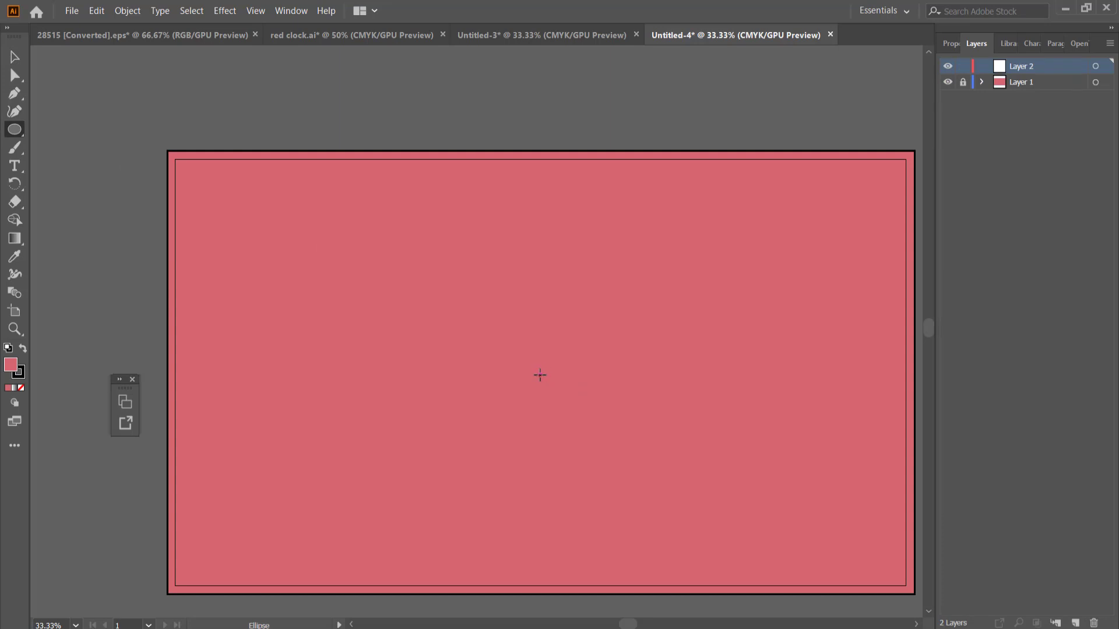
drag(541, 375, 400, 191)
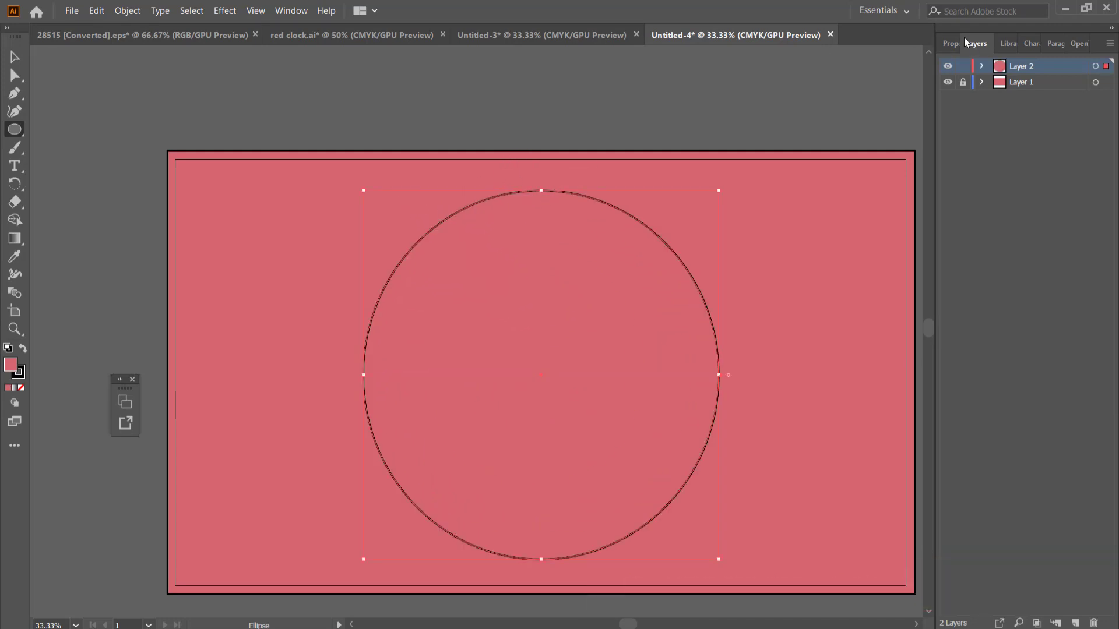
click(950, 44)
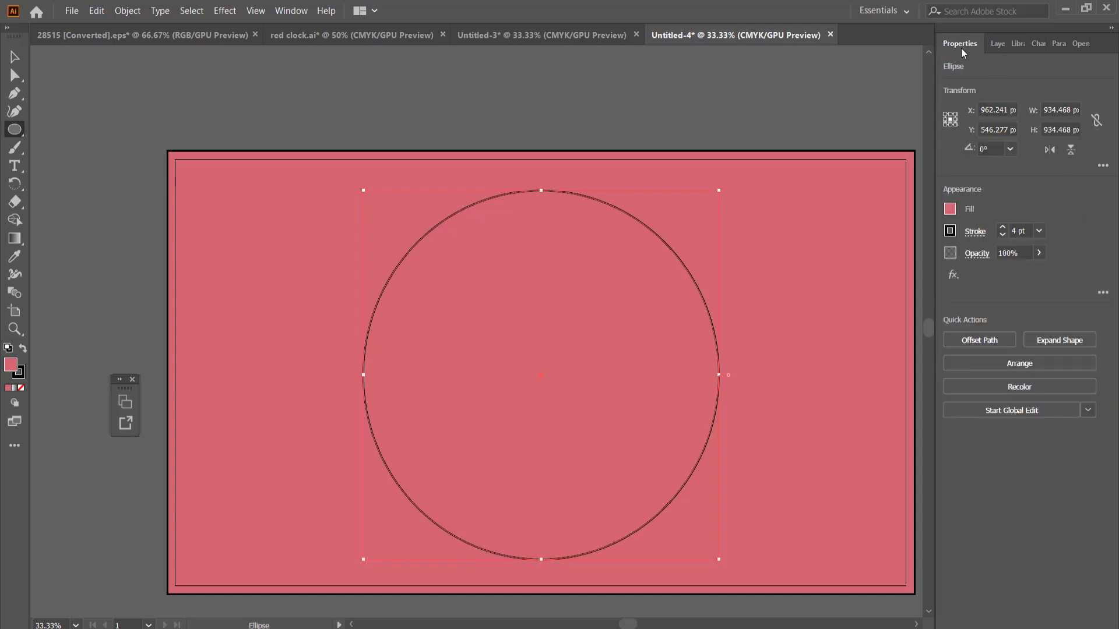
click(955, 210)
click(811, 264)
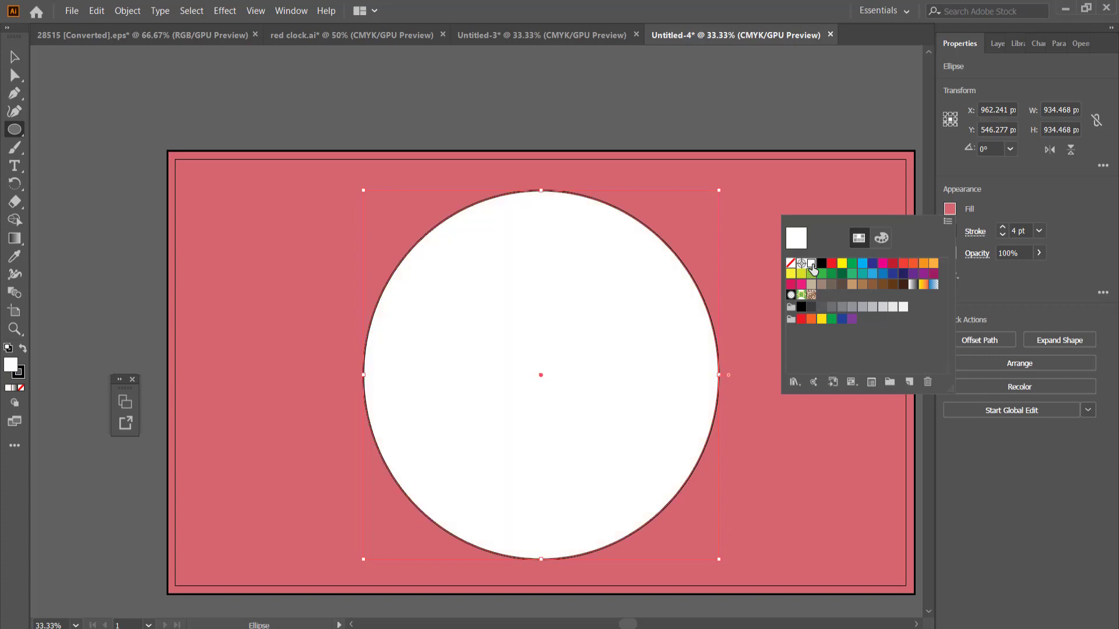
click(1000, 192)
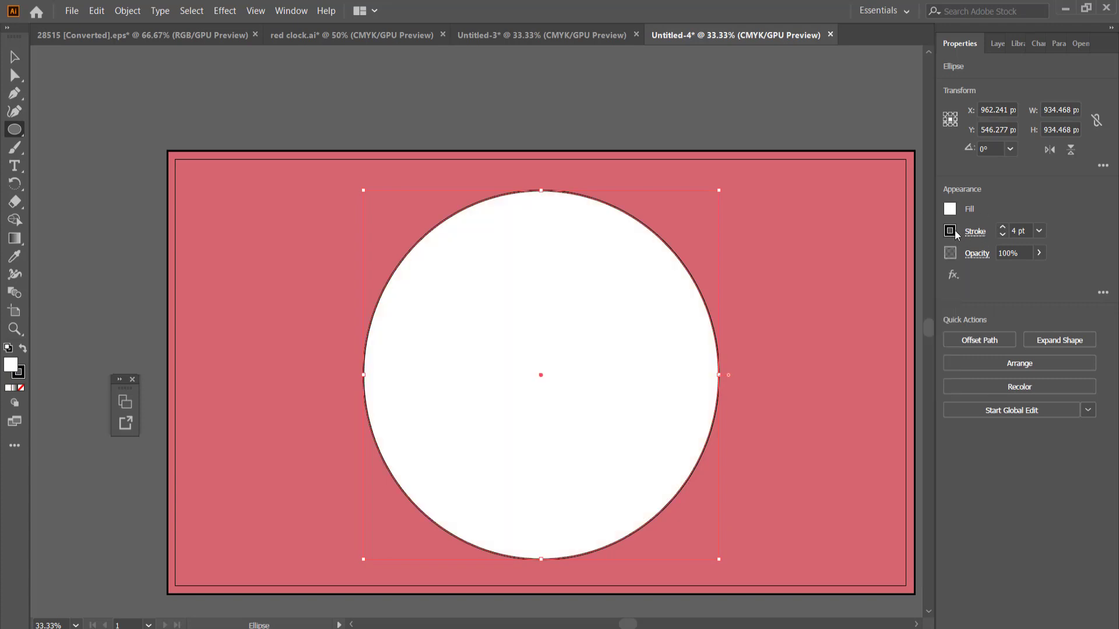
Step: Set the white circle's black stroke to 20 pt and deselect it
click(1002, 228)
click(1003, 228)
click(1002, 228)
click(1003, 228)
click(1002, 228)
click(1003, 228)
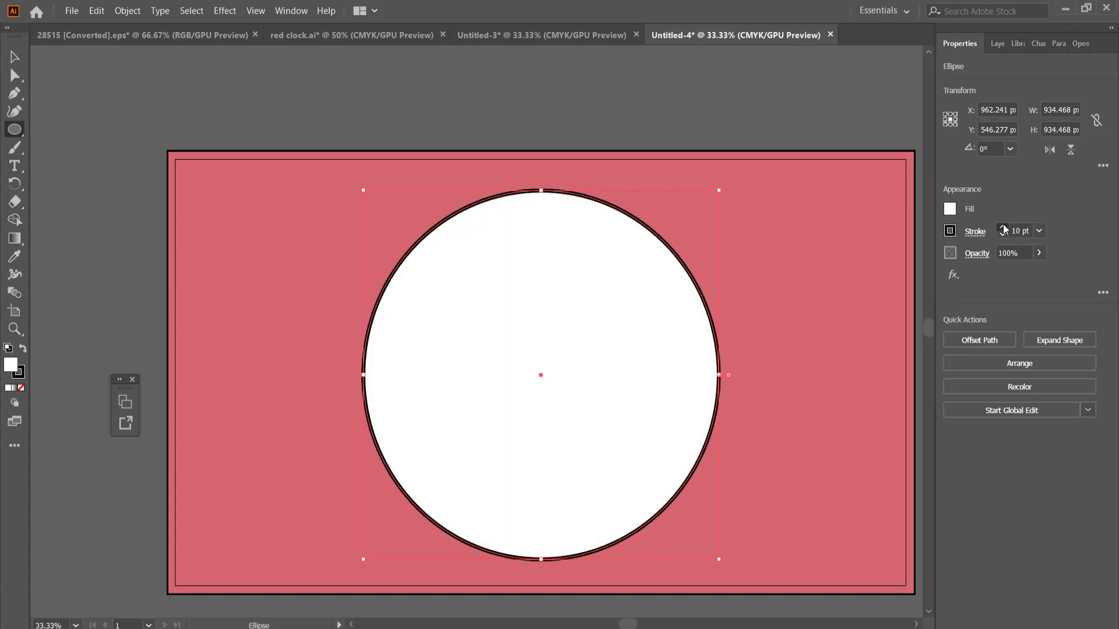
click(1003, 228)
click(1003, 228)
click(1003, 228)
click(1003, 228)
click(1002, 228)
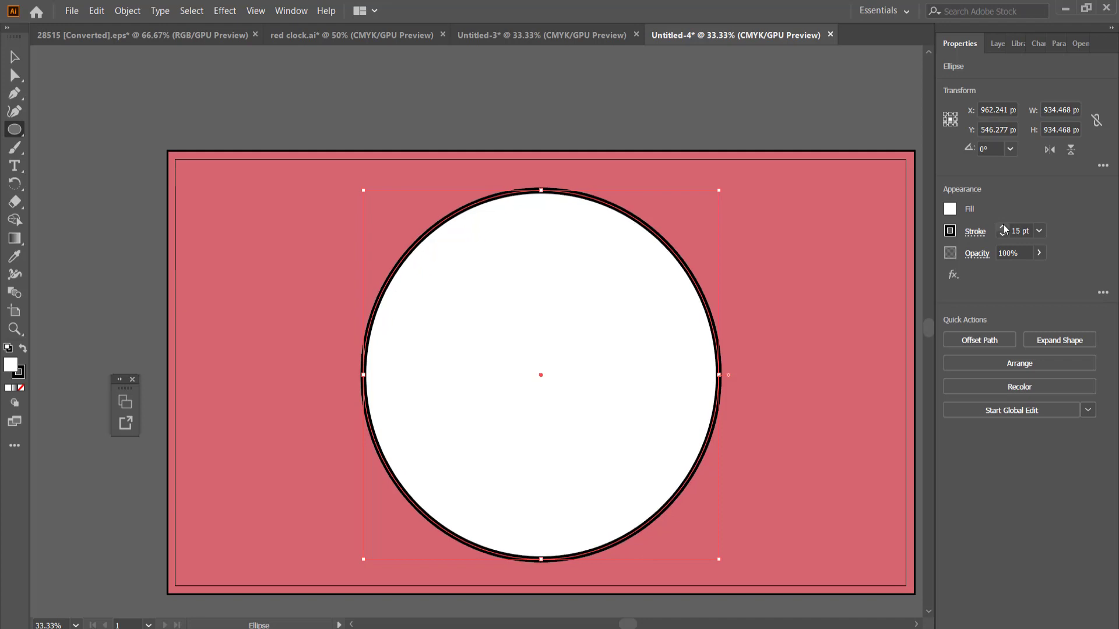
click(1002, 228)
click(1003, 228)
click(1002, 228)
click(1002, 228)
click(1003, 228)
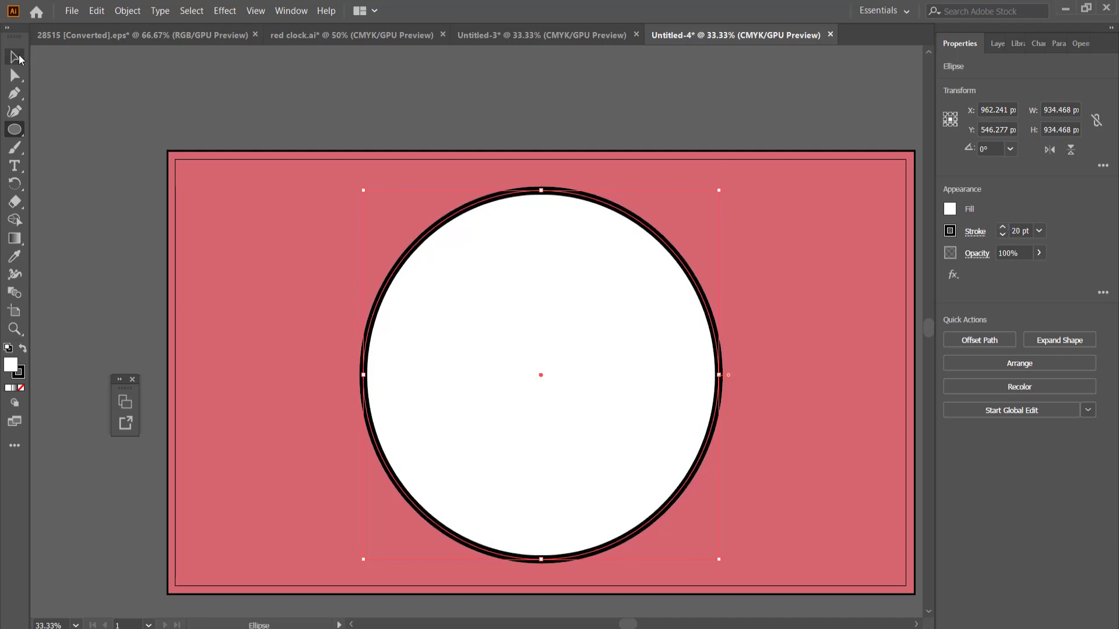
click(16, 58)
click(506, 111)
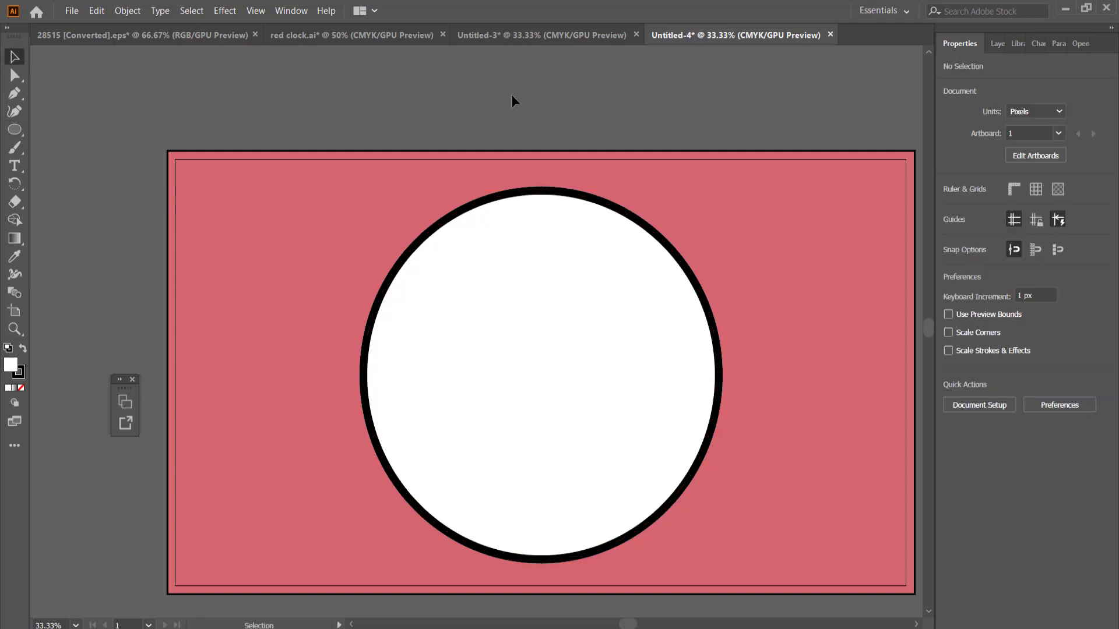
Step: Draw a small circle about 36 px in diameter at the centre of the white clock face
click(15, 130)
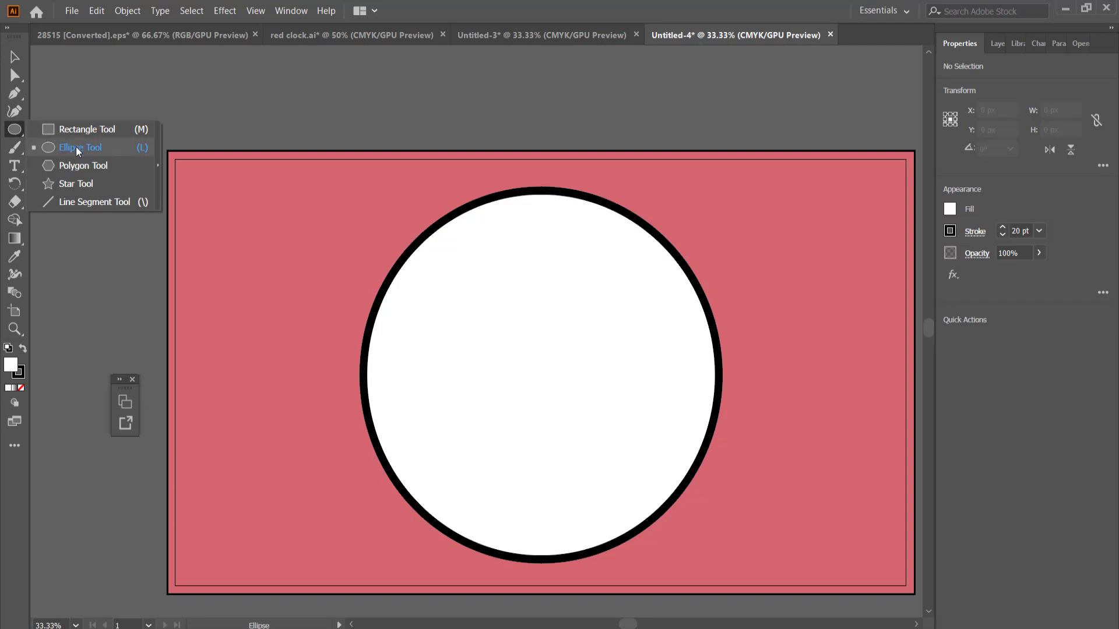
click(58, 144)
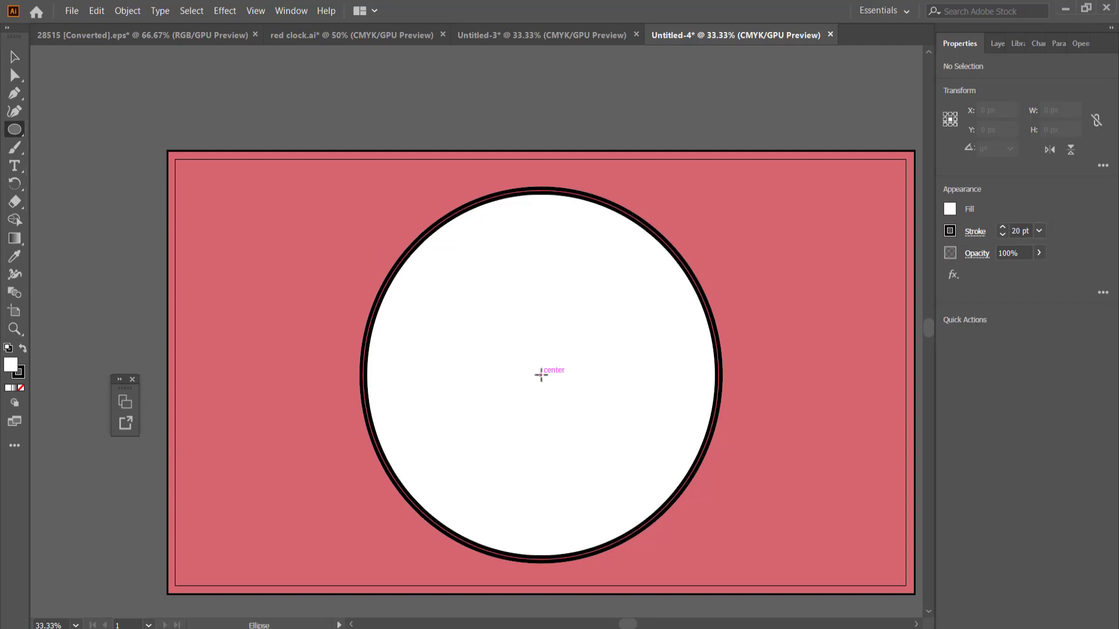
drag(540, 374, 534, 367)
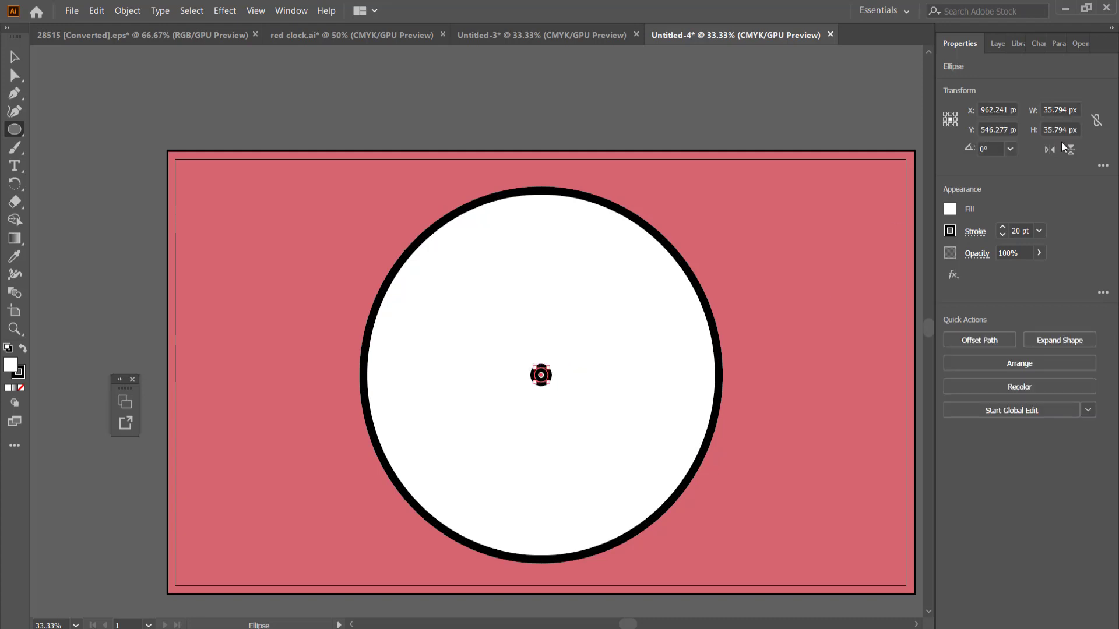
Step: Thin the small centre circle's stroke to a narrow ring and deselect it
click(1003, 236)
click(1003, 236)
click(1003, 235)
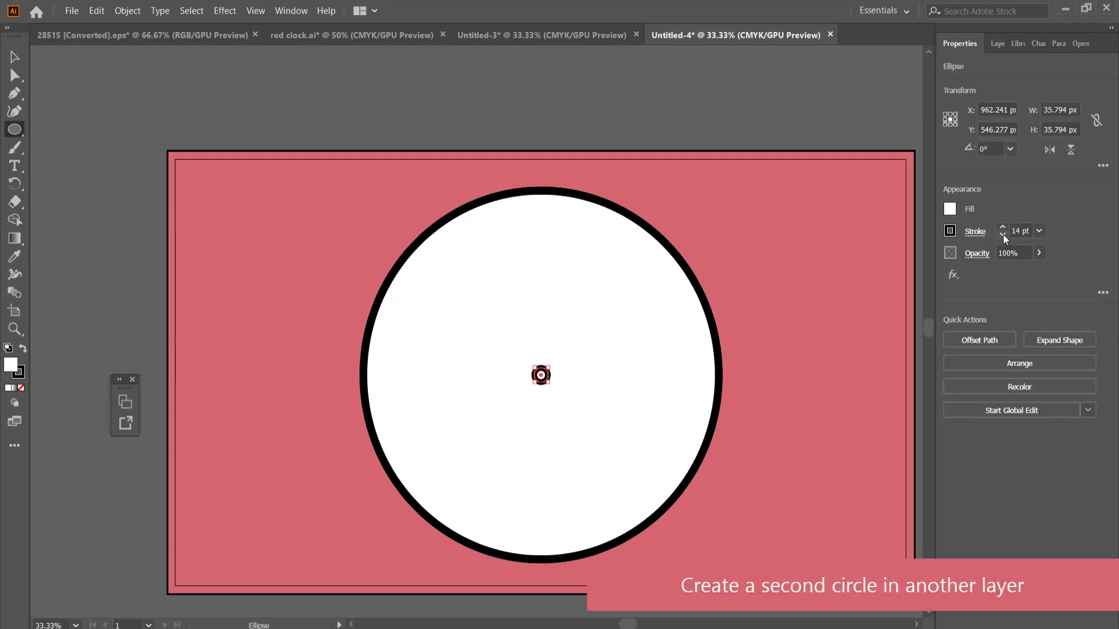
click(1003, 236)
click(1003, 236)
click(1003, 236)
click(1003, 236)
click(1003, 235)
click(1003, 235)
click(15, 57)
click(110, 96)
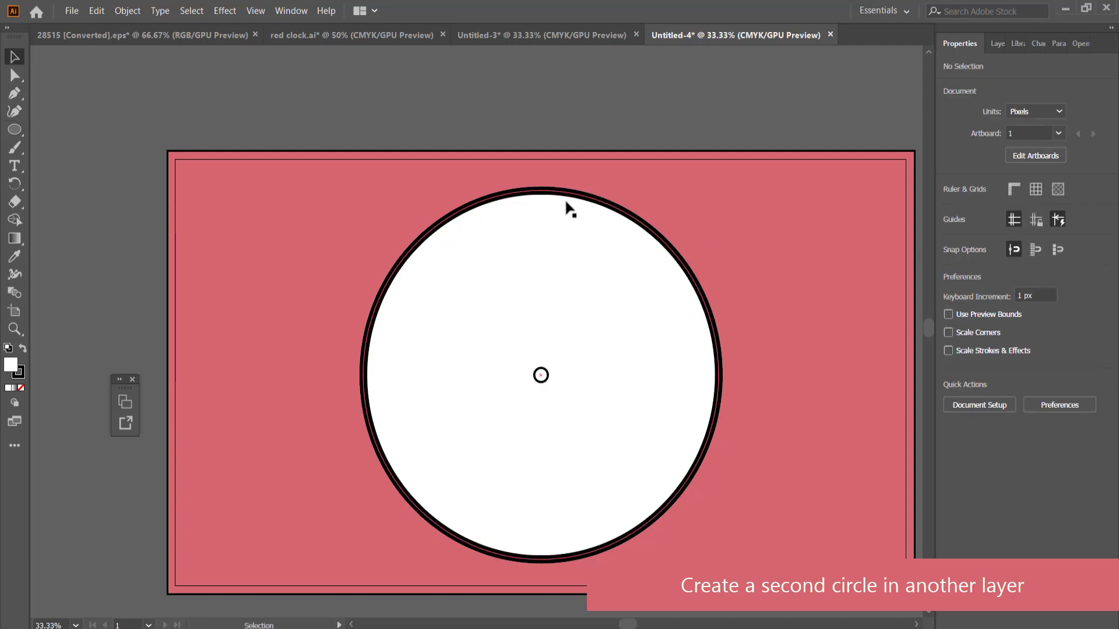
Step: Add another layer and draw a circle on it, slightly larger than the clock face and sharing its centre
click(994, 44)
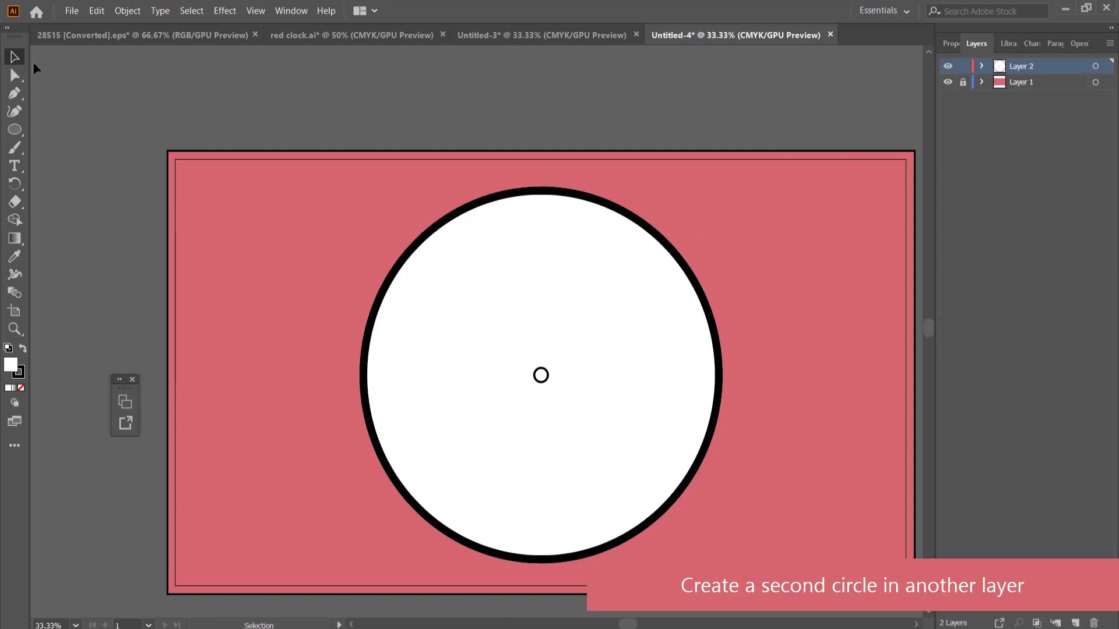
click(14, 129)
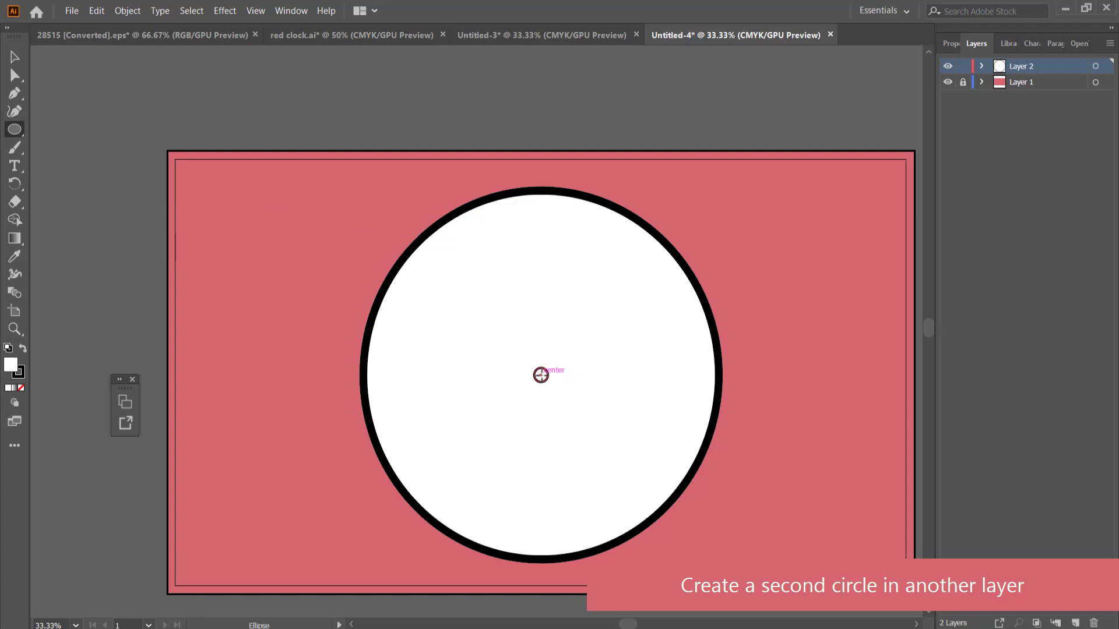
key(ctrl+l)
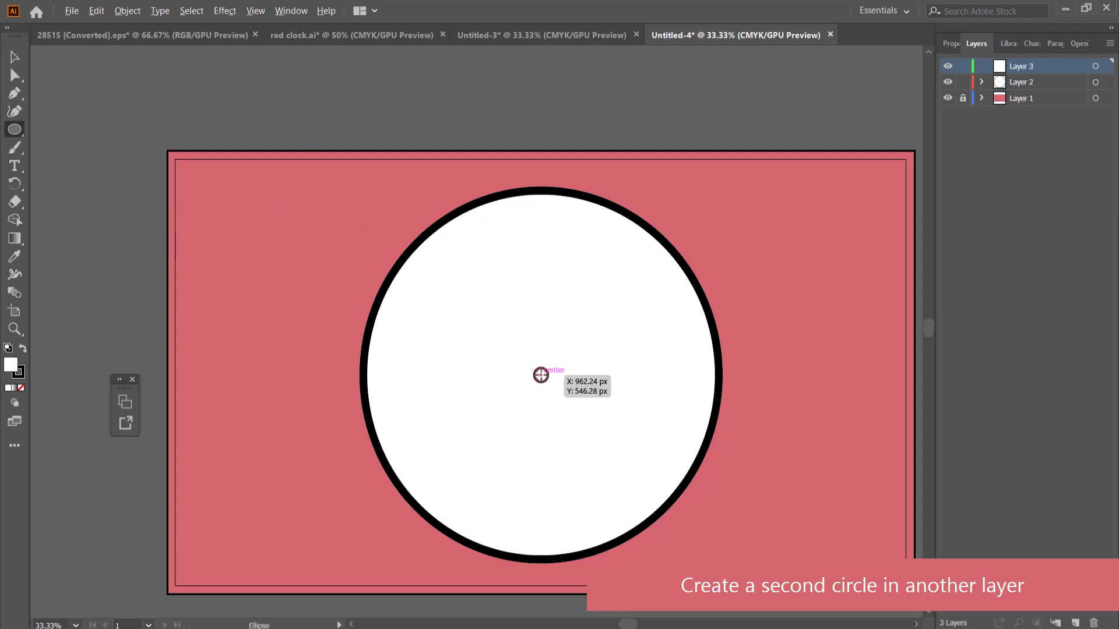
drag(541, 374, 377, 187)
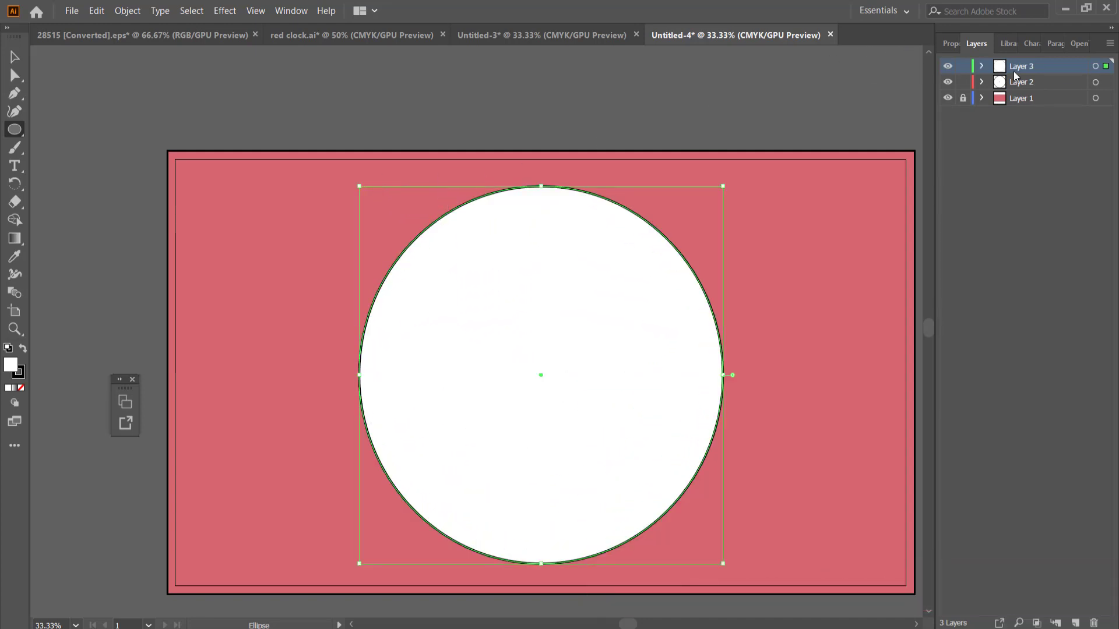
Step: Move the larger circle's layer below Layer 2 and hide Layer 2
drag(1016, 76, 1024, 89)
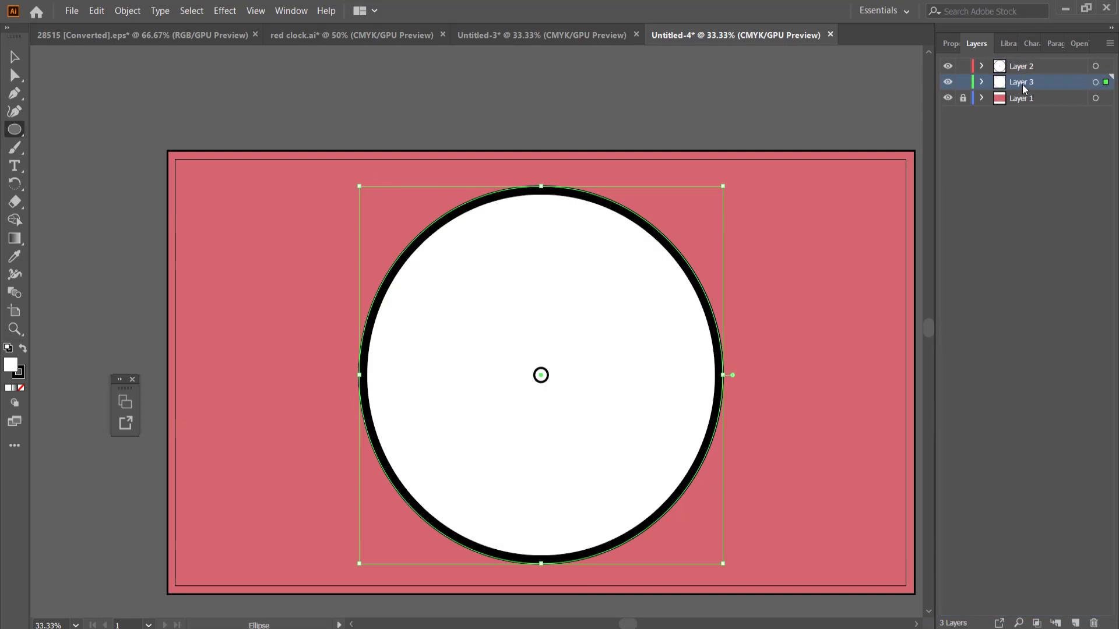
click(948, 66)
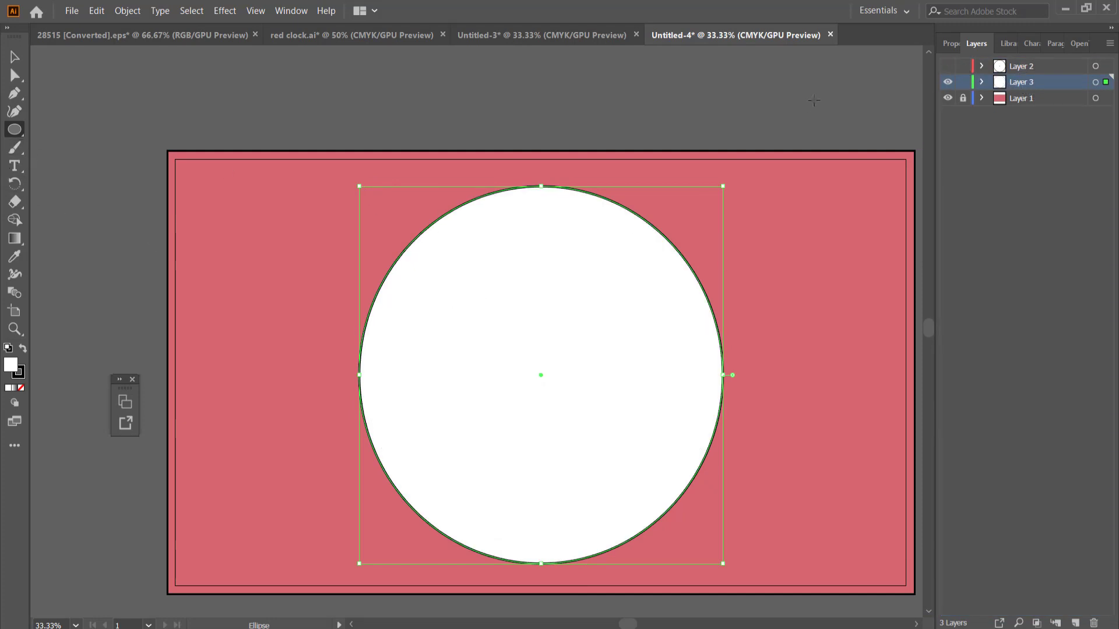
Step: Remove the larger circle's fill and give it a light grey stroke
click(948, 47)
click(950, 210)
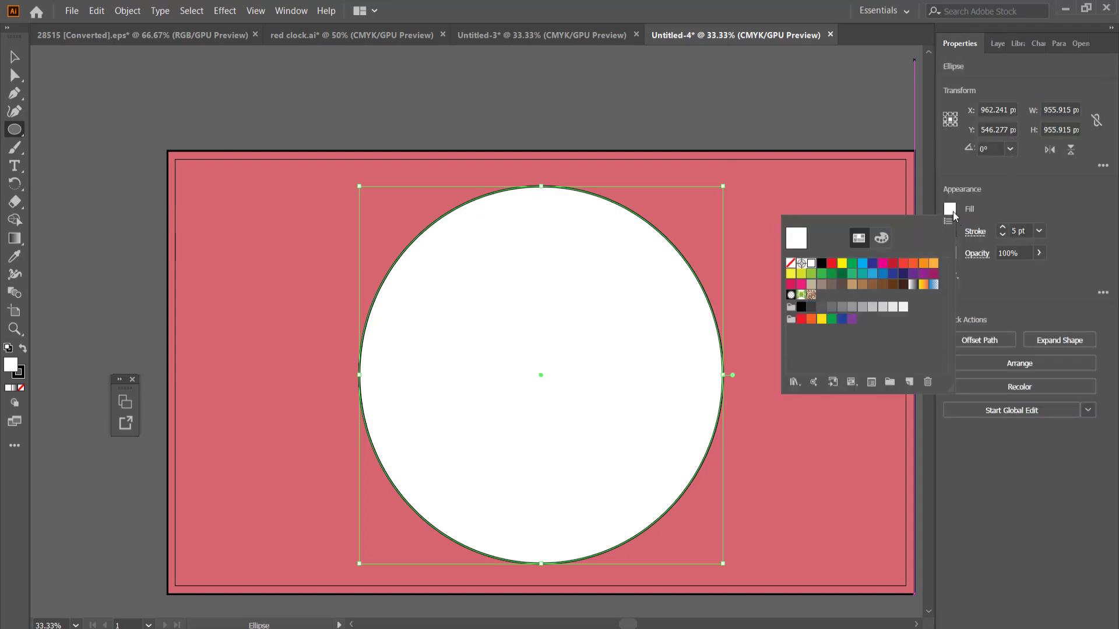
click(791, 263)
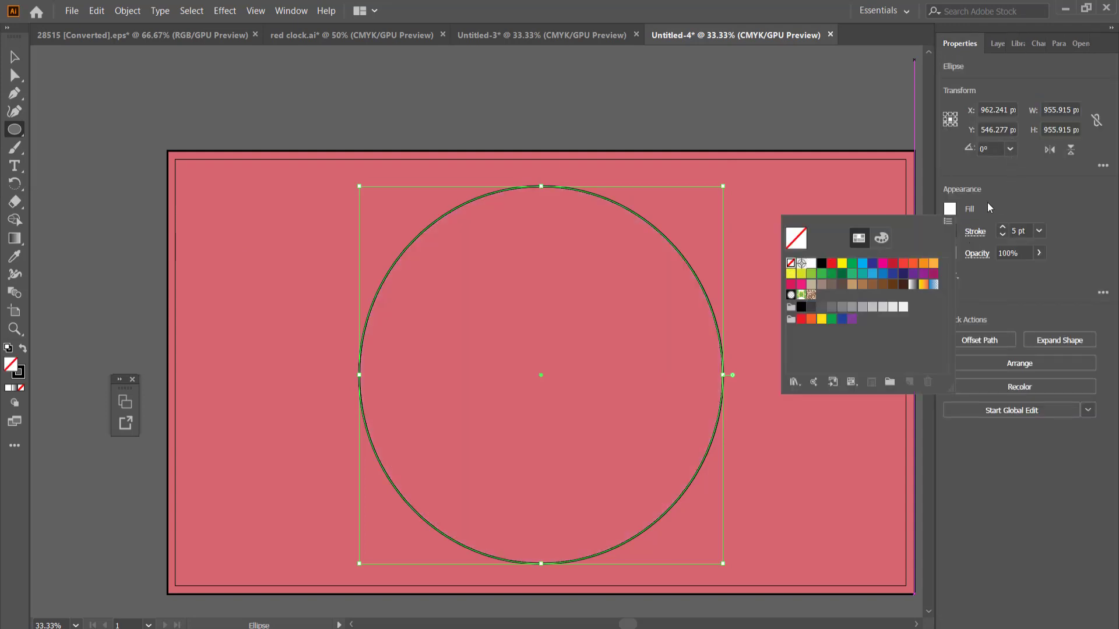
click(950, 231)
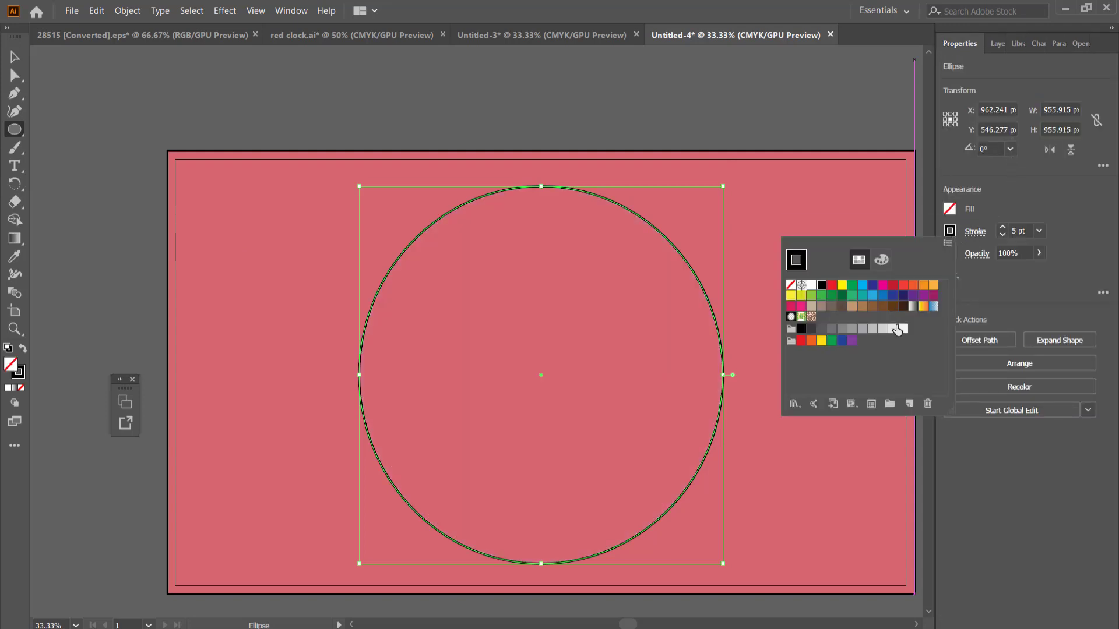
click(886, 336)
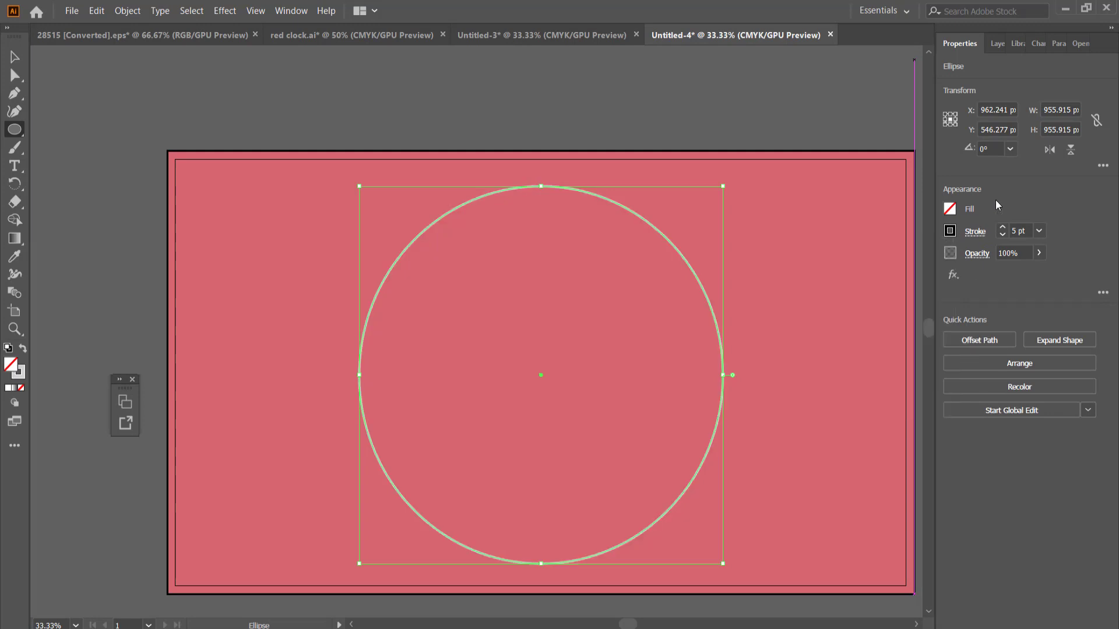
Step: Thicken the larger circle's stroke to 23 pt
click(1003, 228)
click(1003, 228)
click(1003, 228)
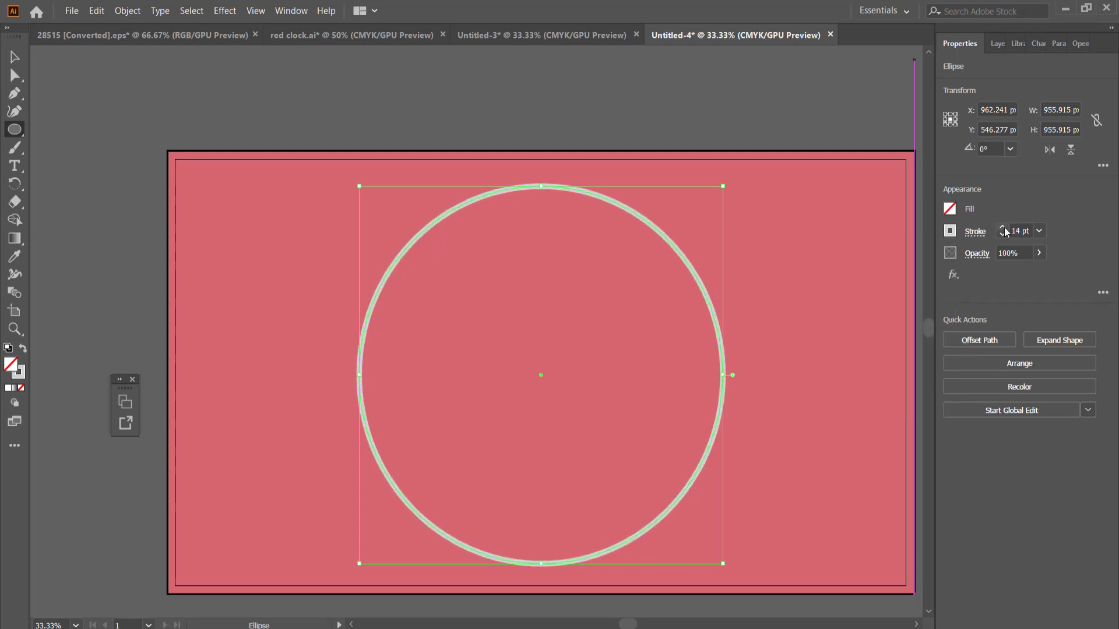
click(1003, 228)
click(1003, 228)
click(1003, 228)
click(1003, 228)
click(1003, 227)
click(1003, 228)
click(1003, 227)
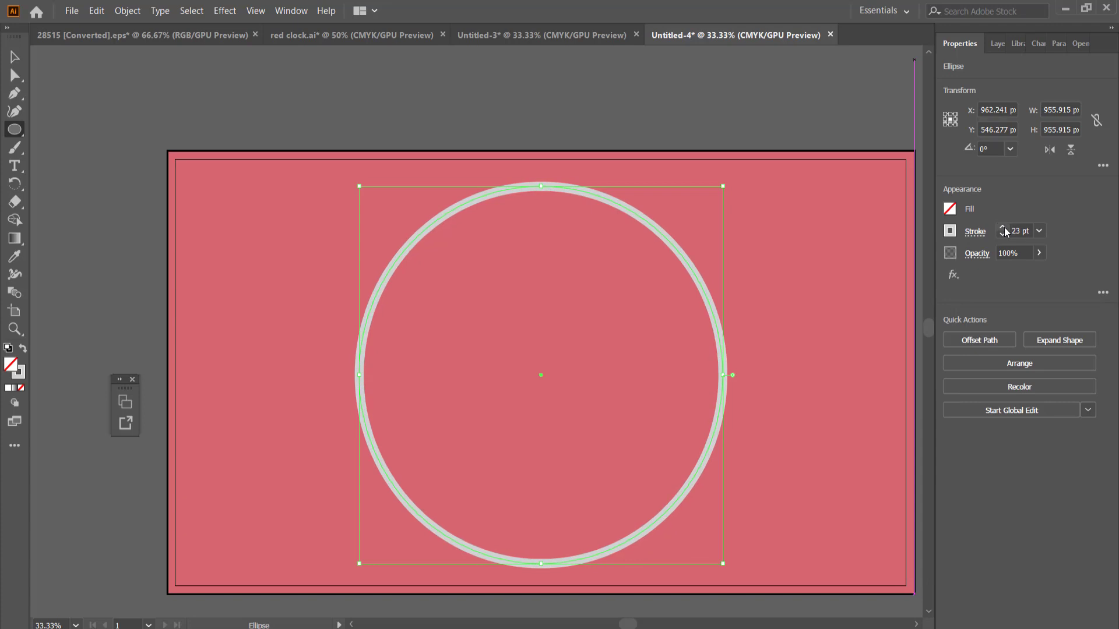
Step: Make Layer 2 visible again and deselect the grey outer ring
click(994, 43)
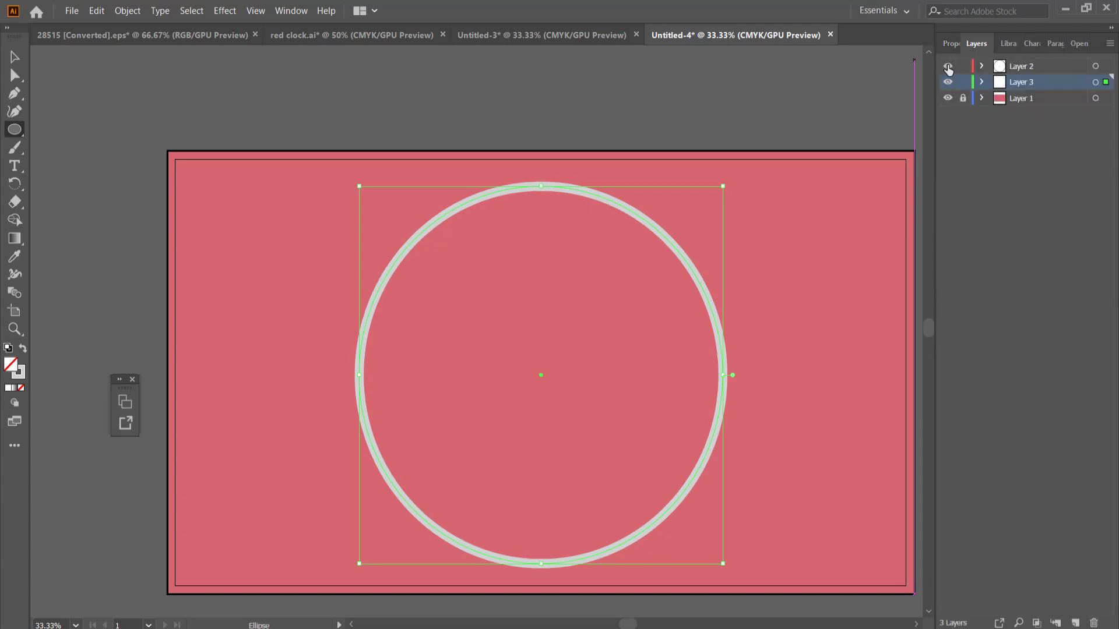
click(948, 67)
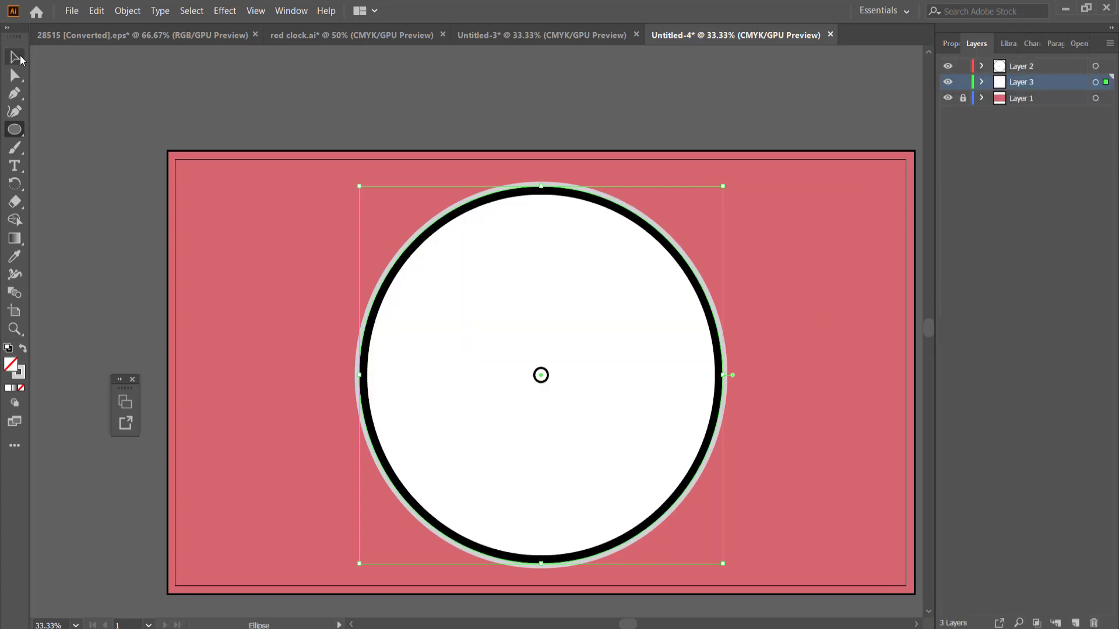
click(20, 57)
click(280, 248)
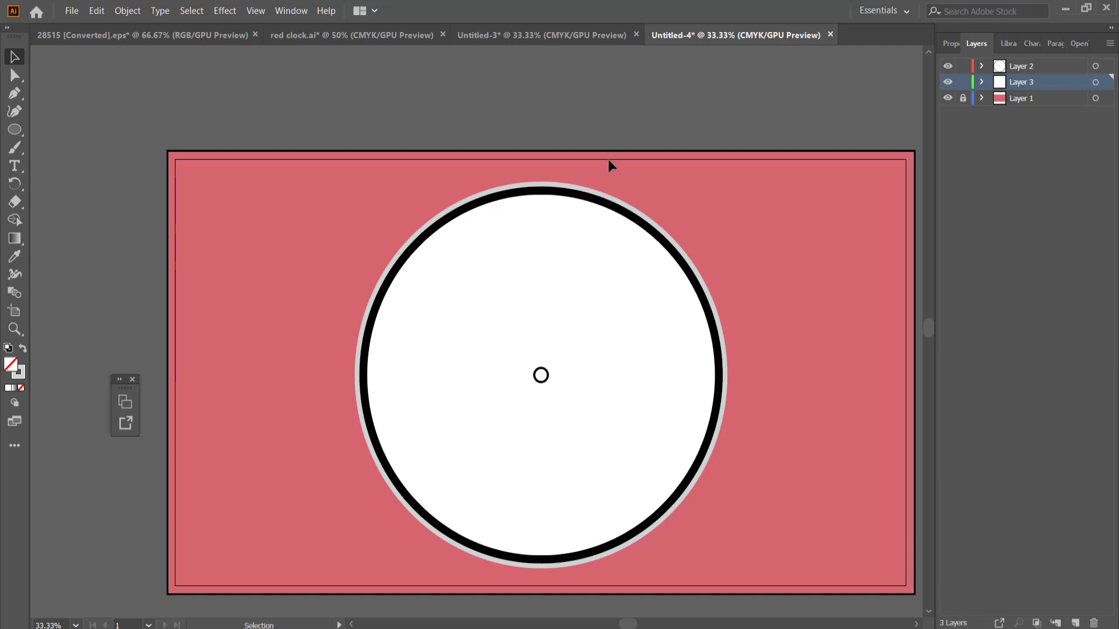
Step: On Layer 2, draw a vertical tick line about 47 px long with the Pen tool, starting on the black ring at twelve o'clock
click(1033, 67)
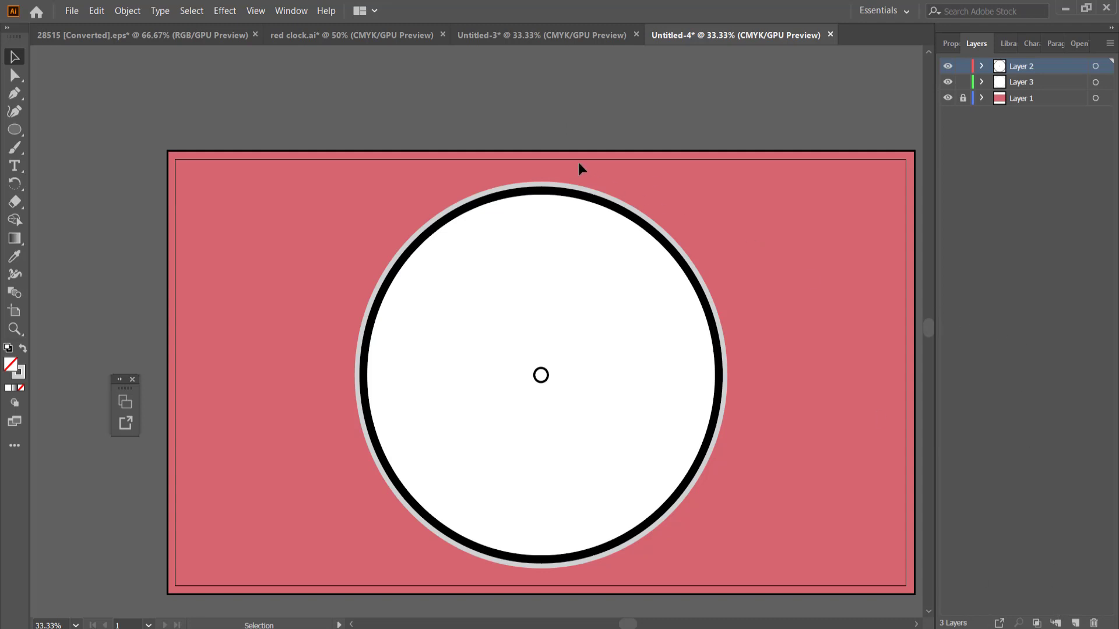
click(17, 96)
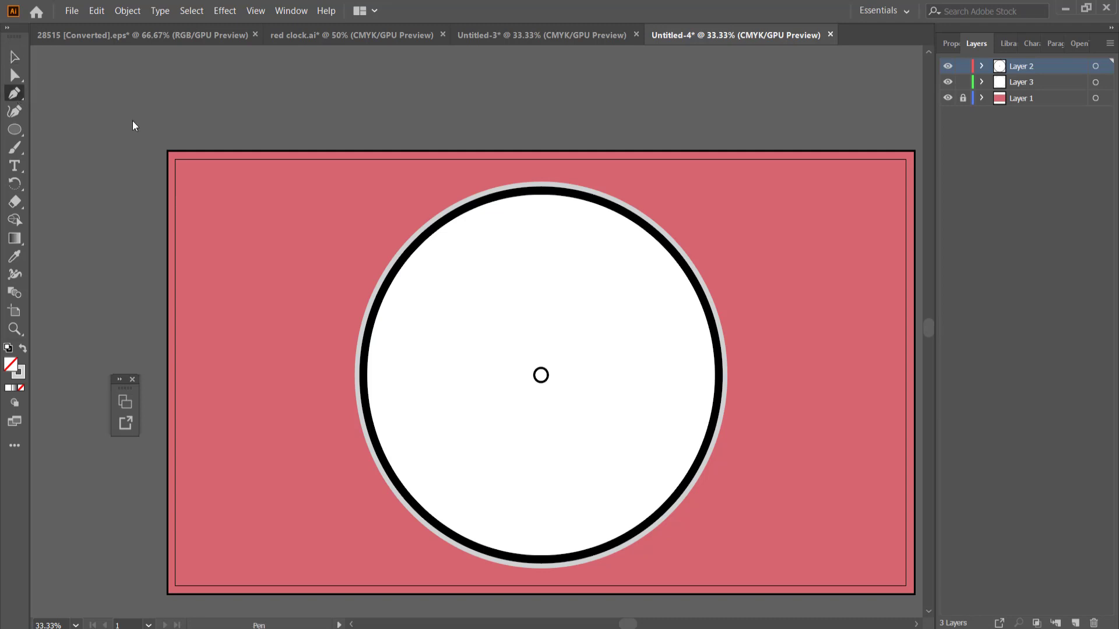
click(534, 374)
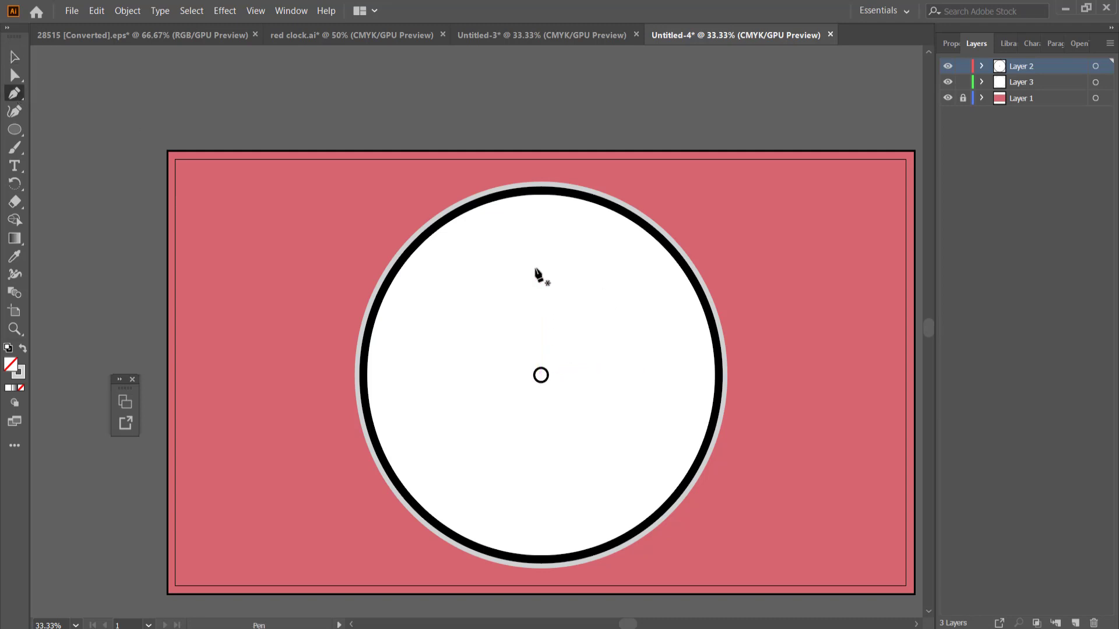
click(541, 191)
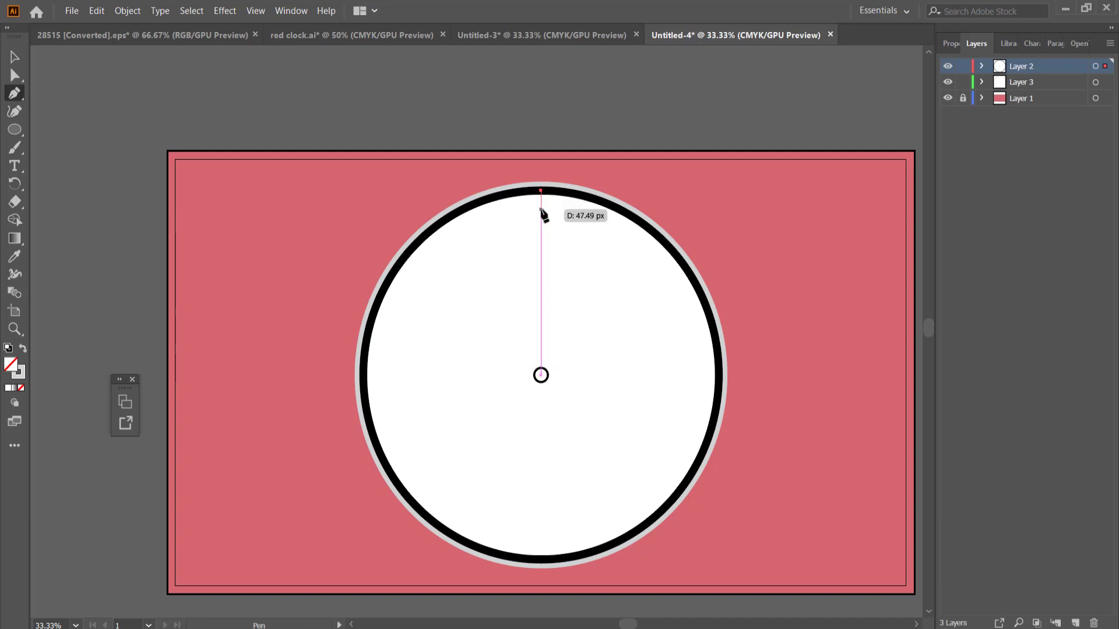
click(541, 208)
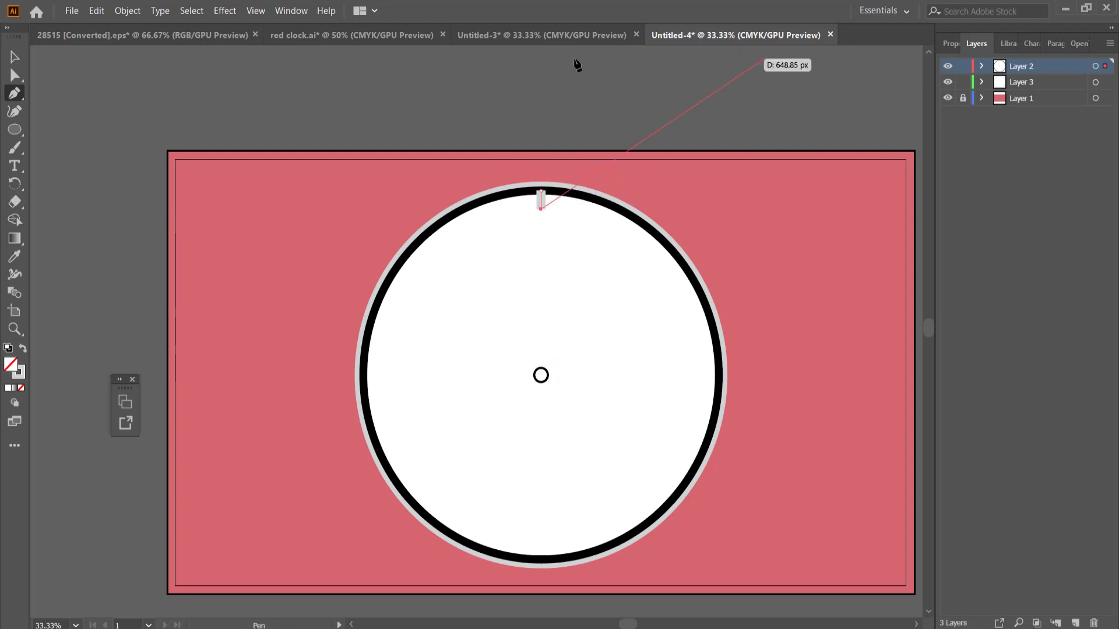
click(18, 57)
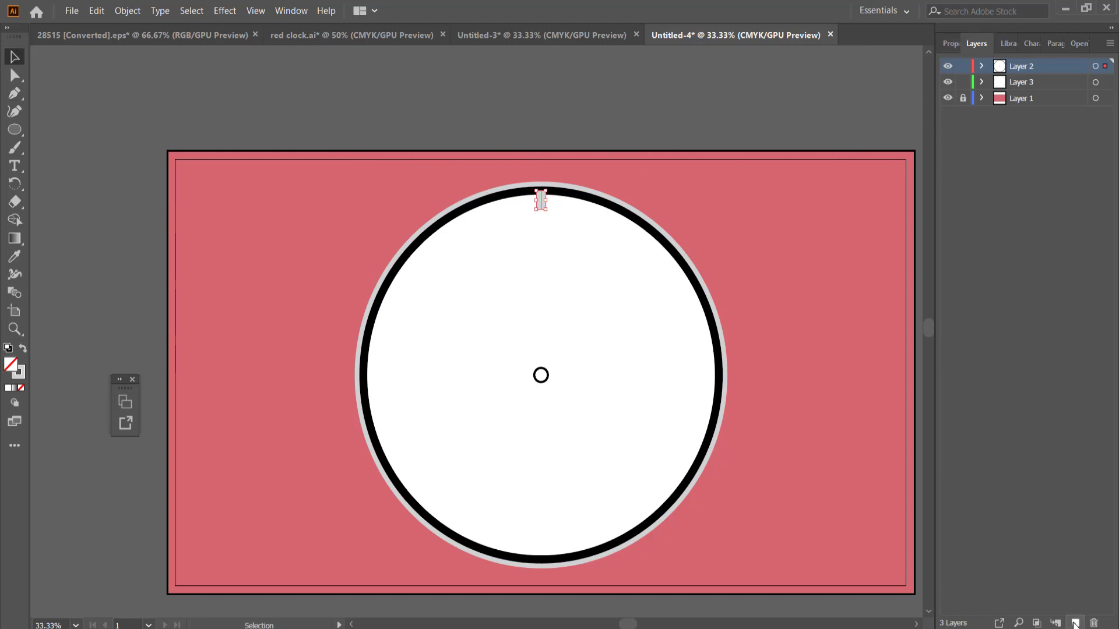
Step: Give the twelve o'clock tick a black stroke with a weight of 8 pt
click(946, 43)
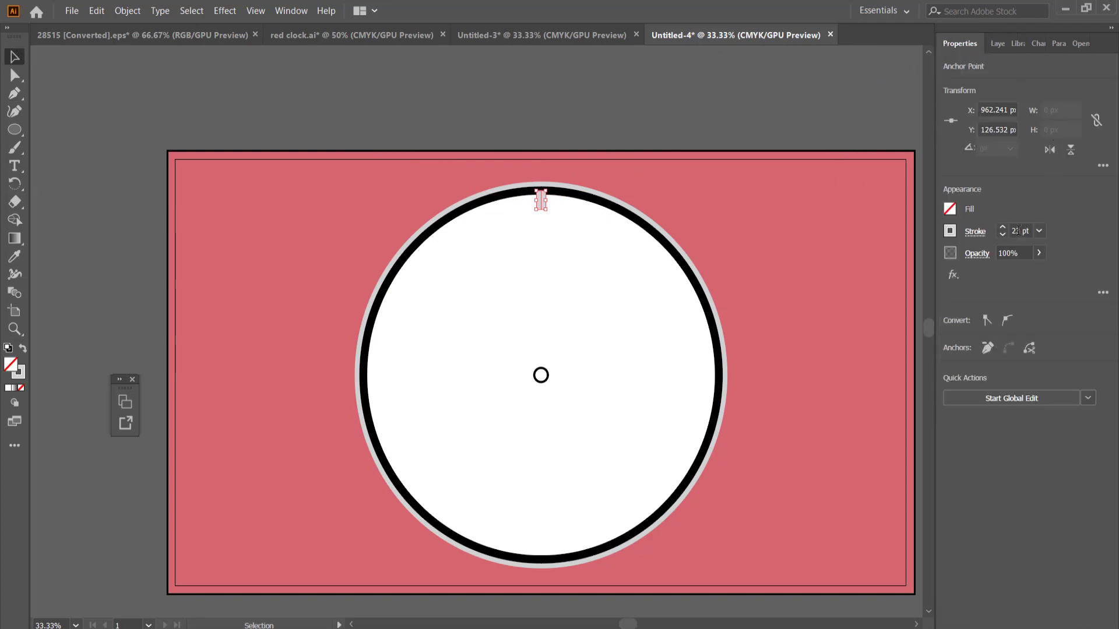
click(950, 231)
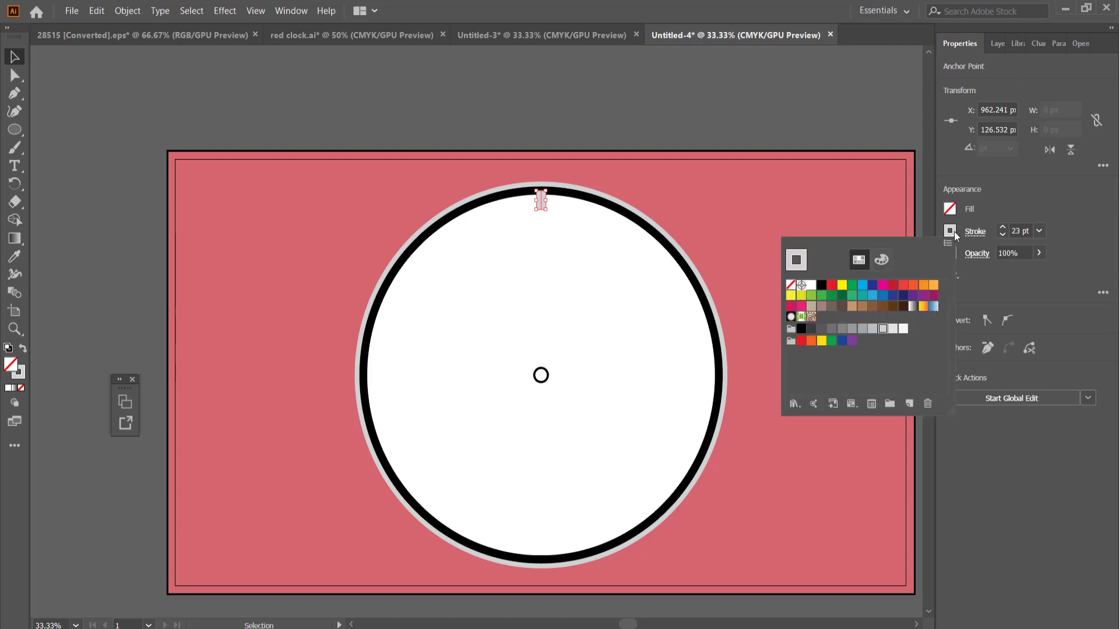
click(822, 286)
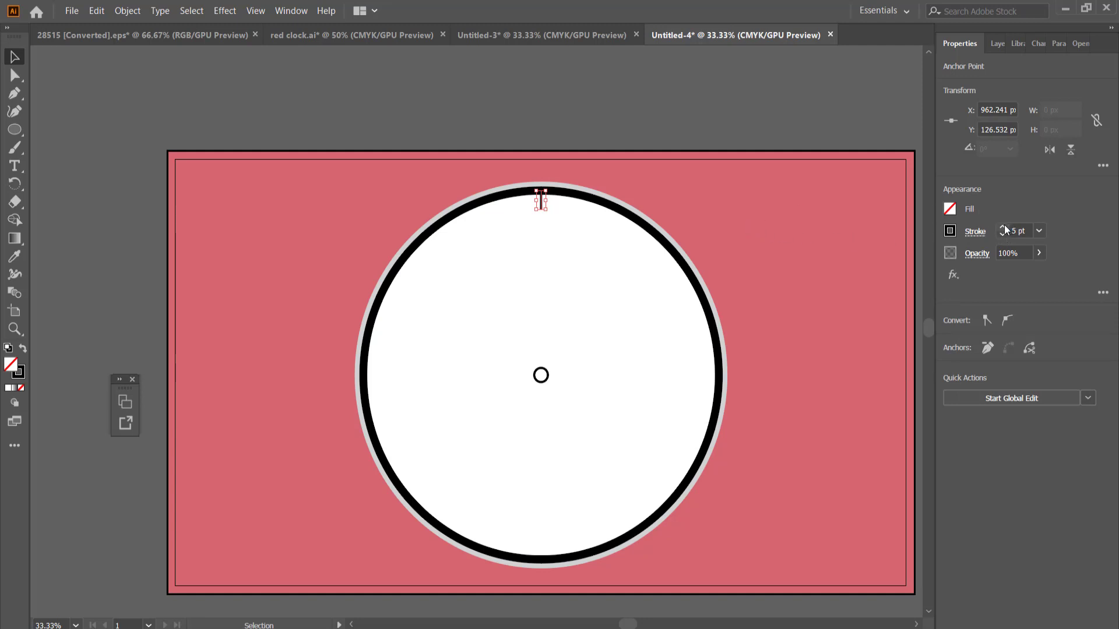
click(1003, 226)
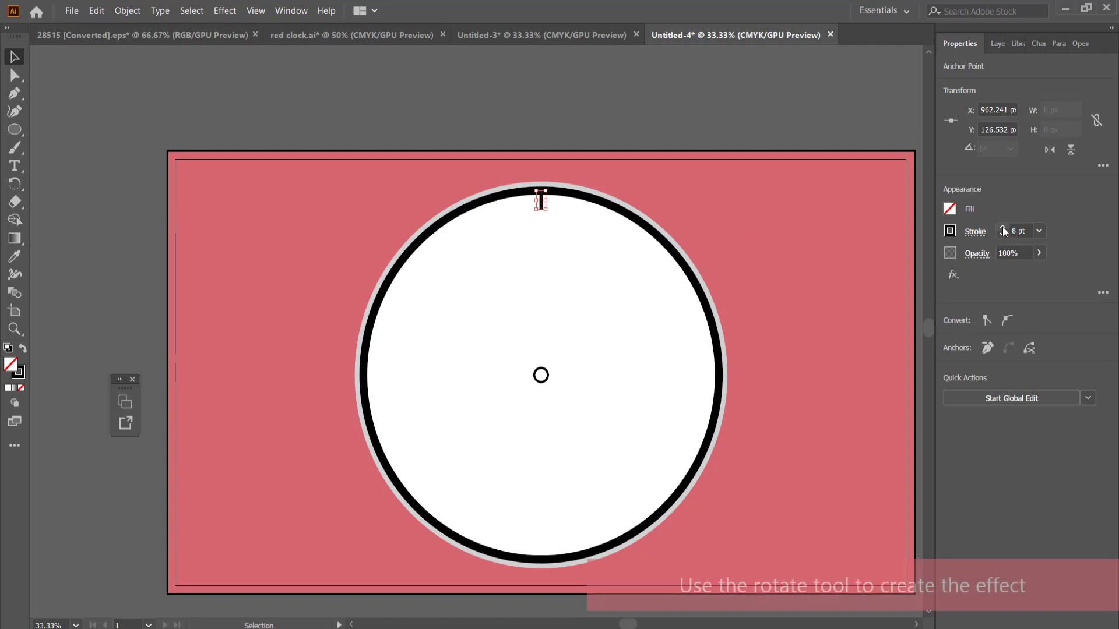
Step: Lengthen the twelve o'clock tick toward the clock's centre to about 70 px and deselect it
click(753, 209)
click(541, 205)
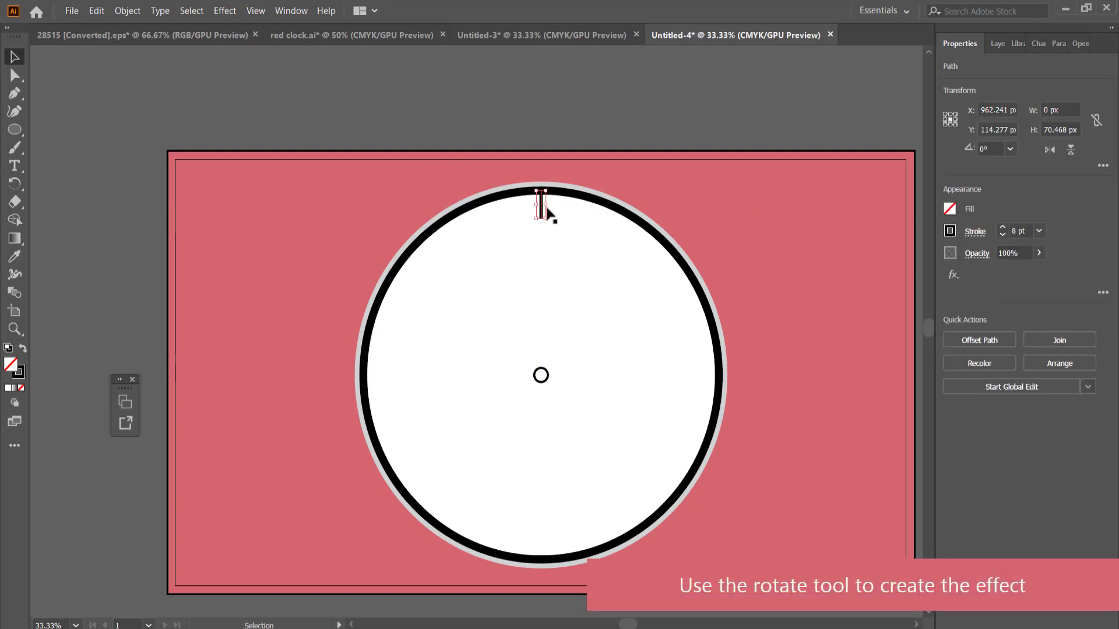
click(713, 195)
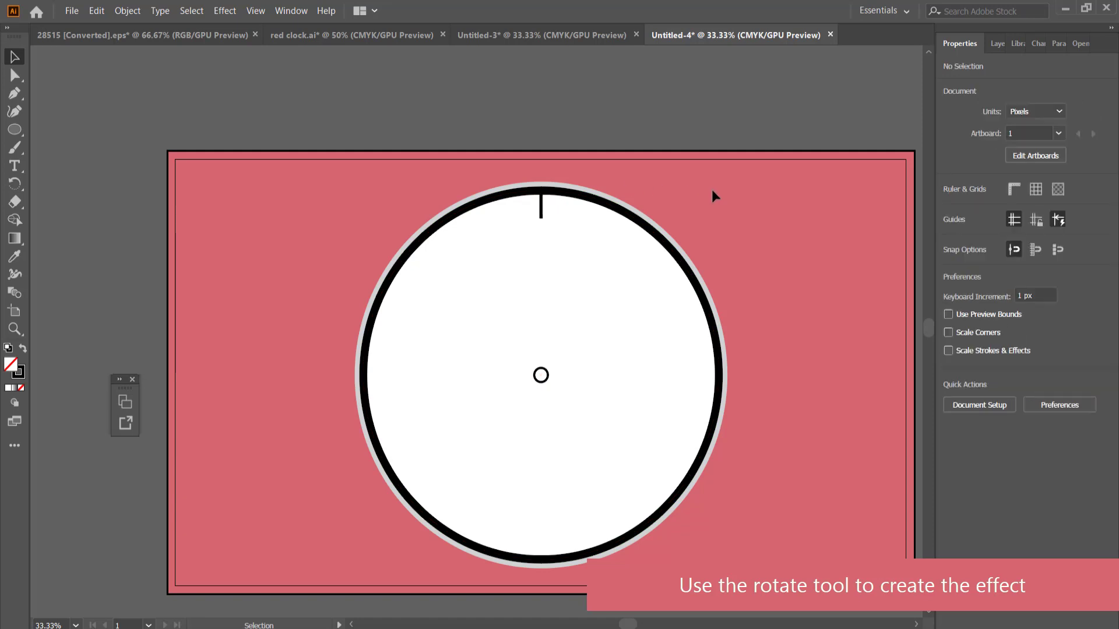
Step: Give the twelve o'clock tick's stroke round caps and round corner joins, and deselect it
click(542, 204)
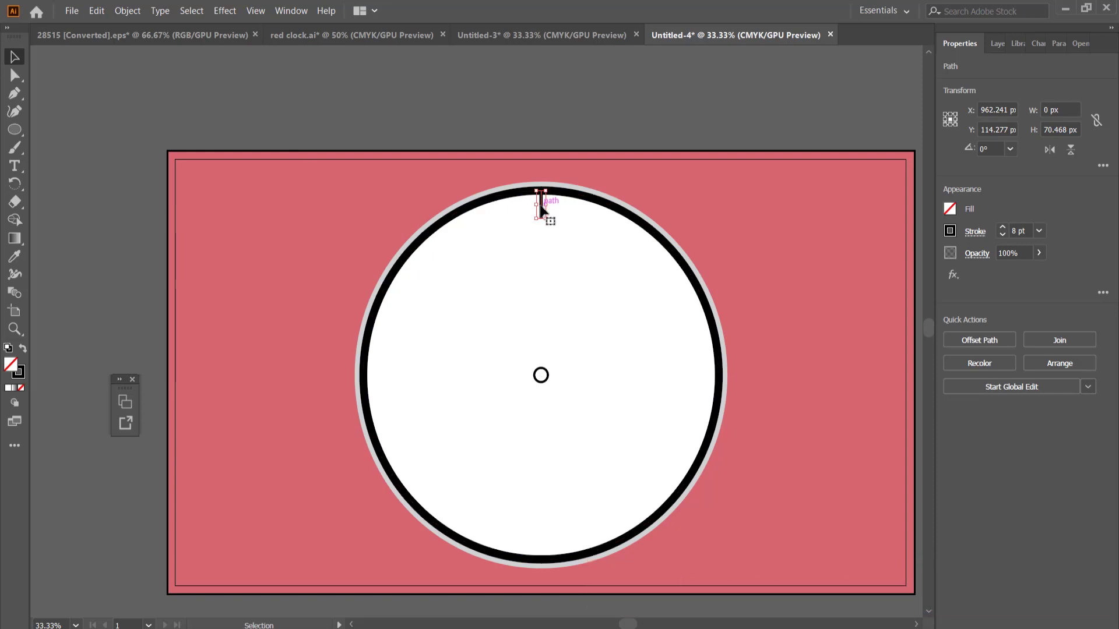
click(974, 232)
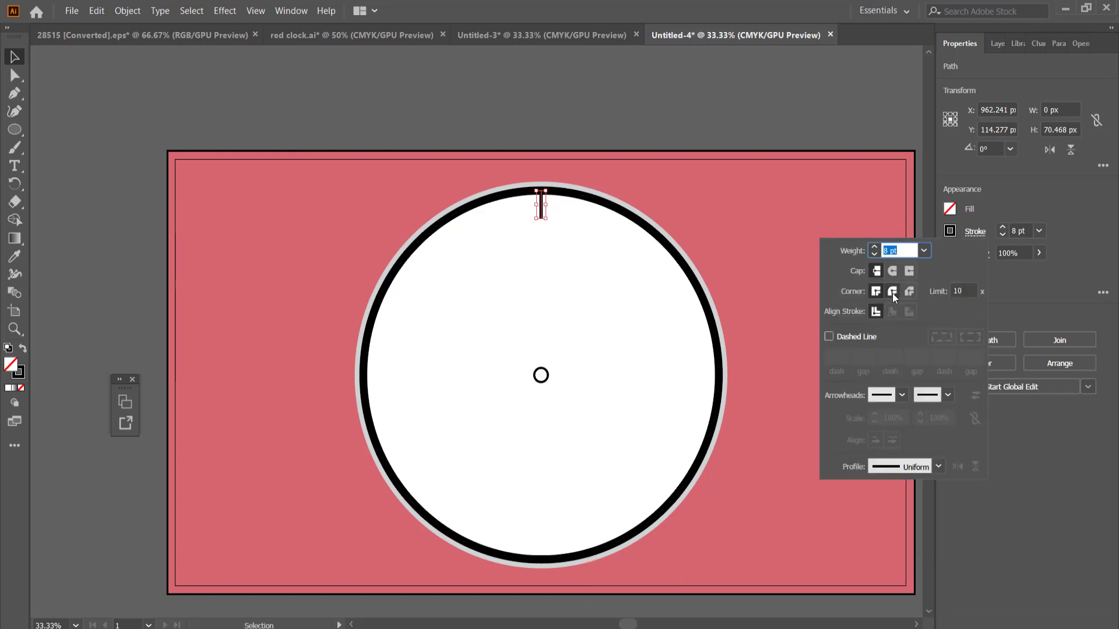
click(893, 293)
click(892, 271)
click(733, 203)
click(776, 200)
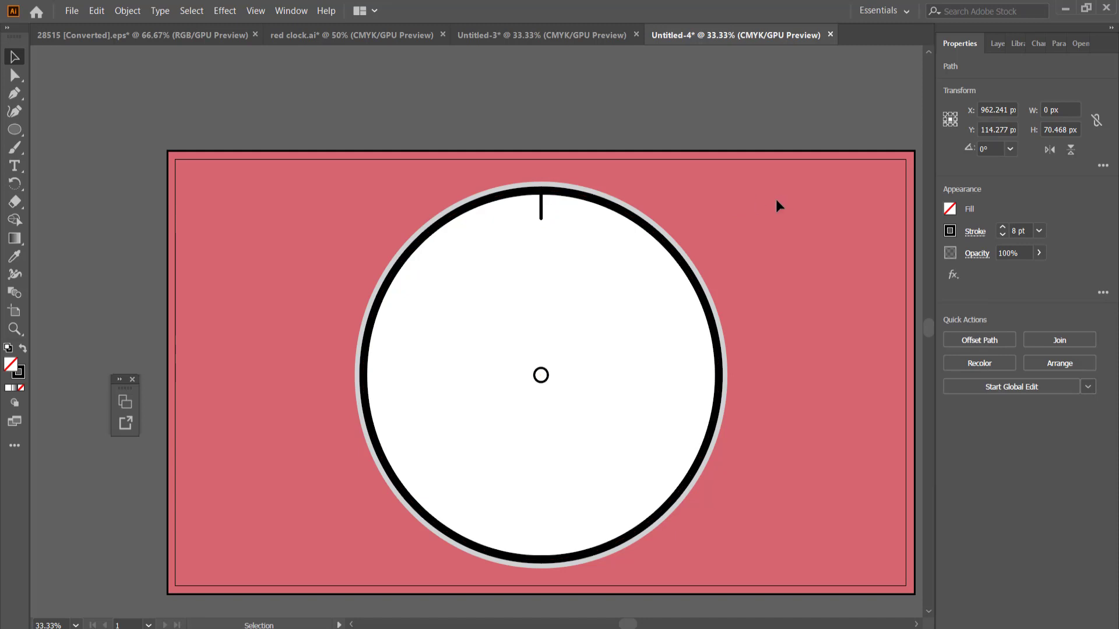
Step: Make a copy of the twelve o'clock tick rotated 6° about the clock's centre
click(541, 207)
click(15, 183)
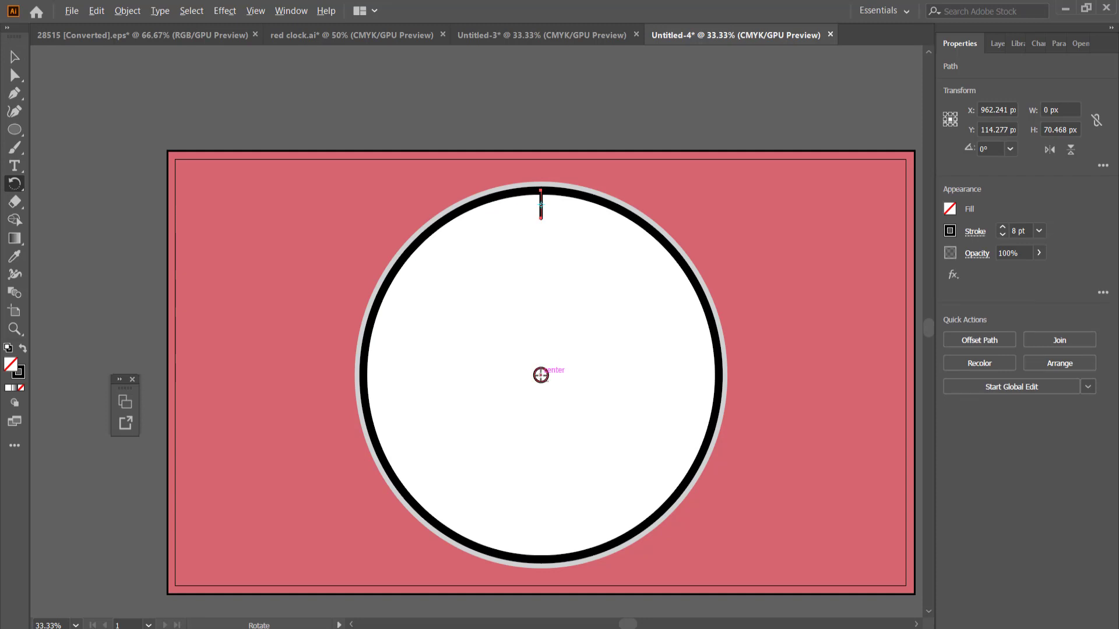
alt+click(541, 375)
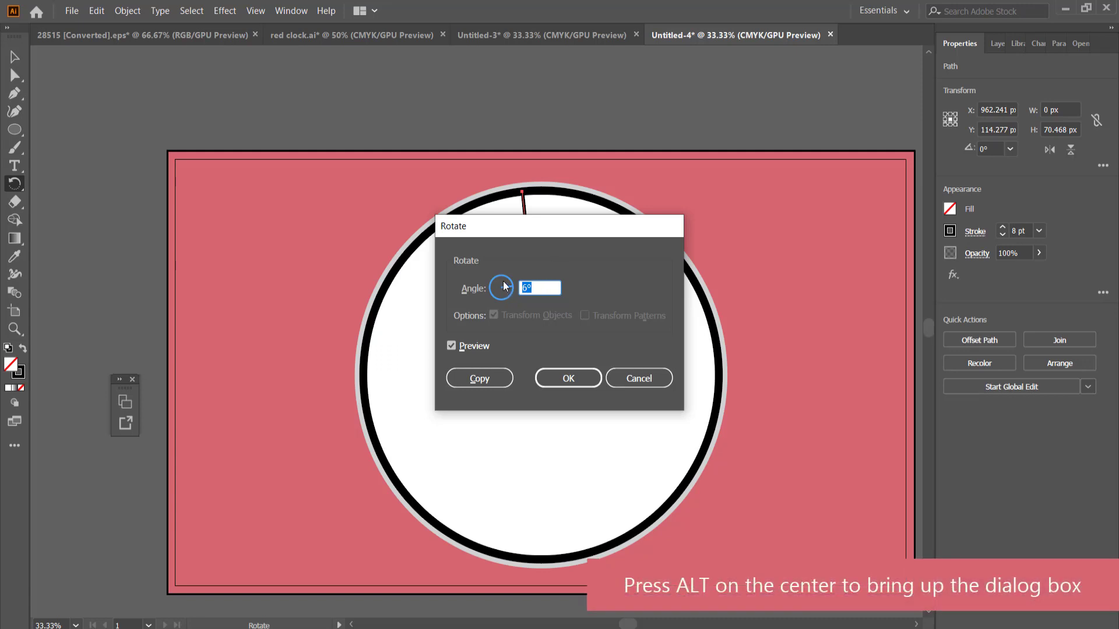
click(480, 379)
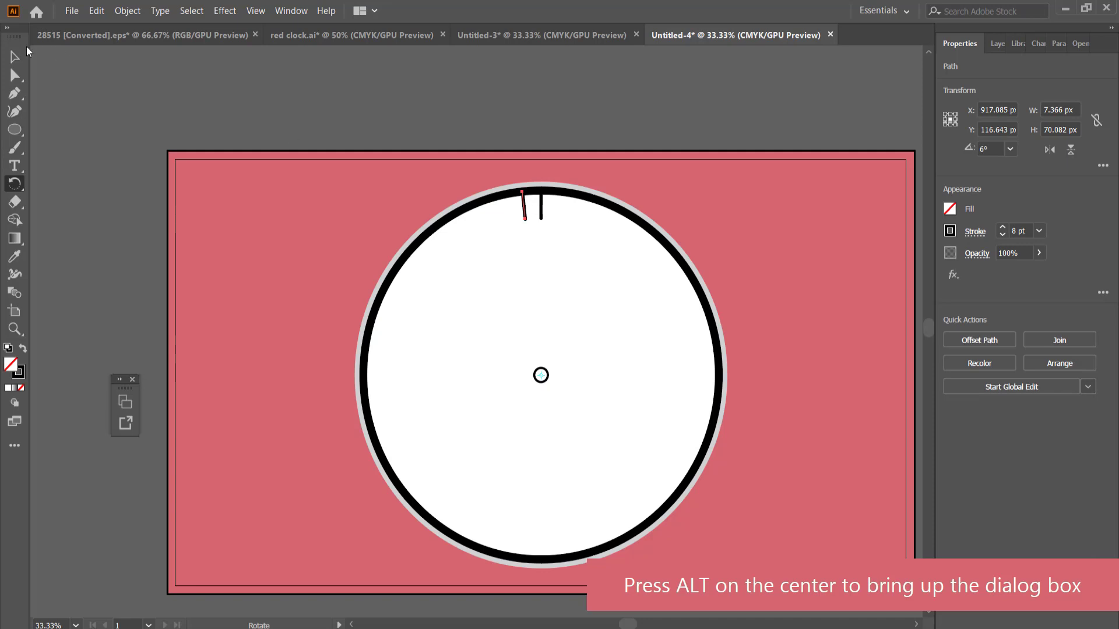
Step: Select both tick marks and reduce their stroke weight to 5 pt
click(12, 60)
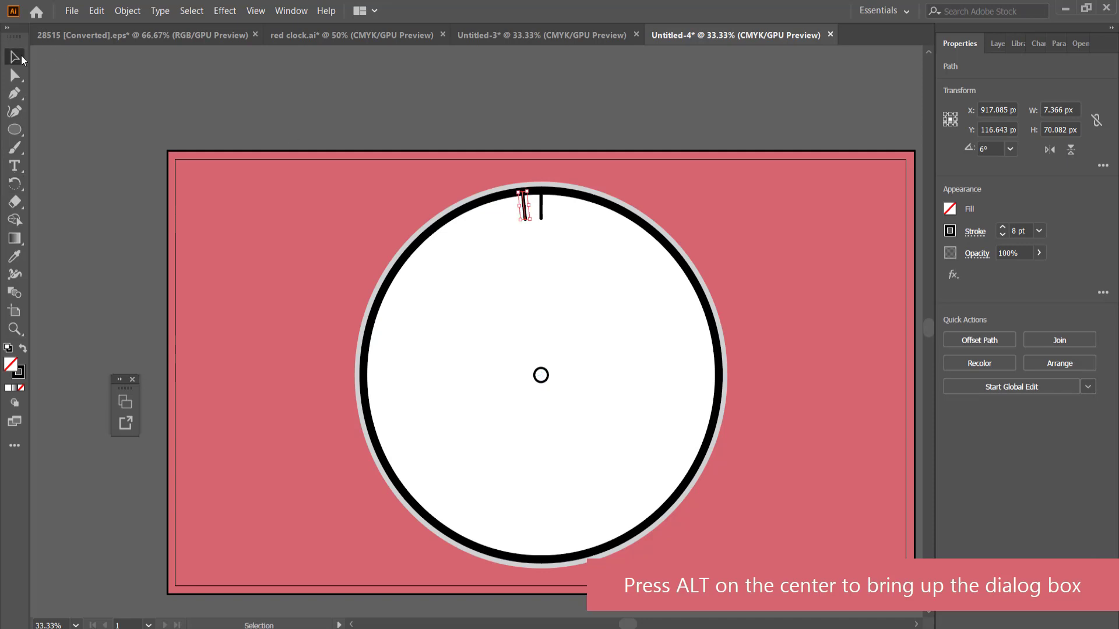
shift+click(541, 205)
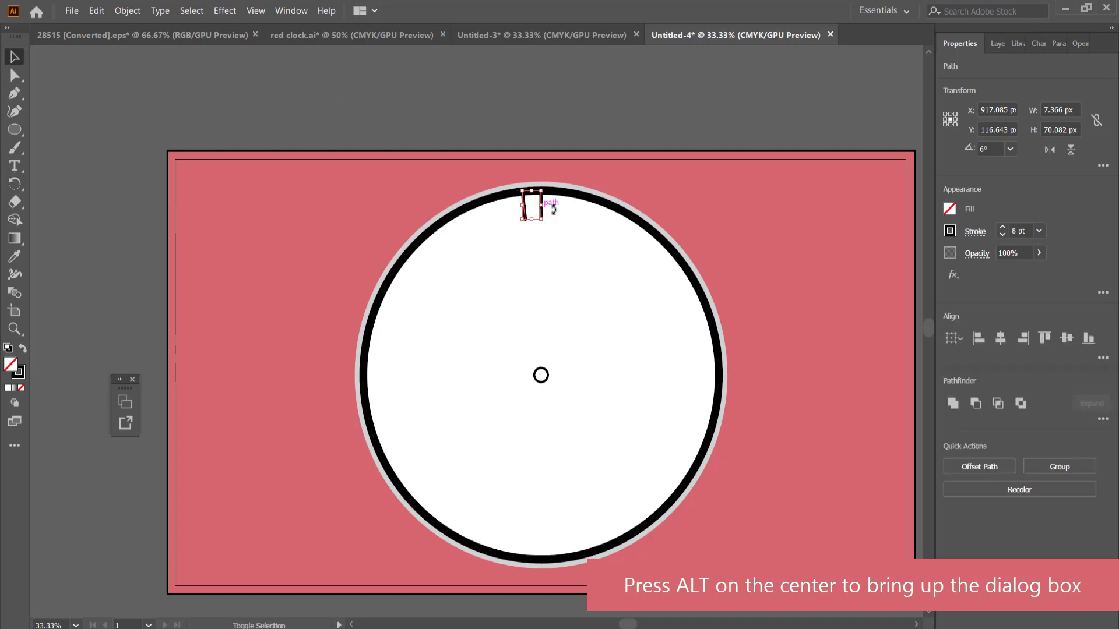
click(1002, 234)
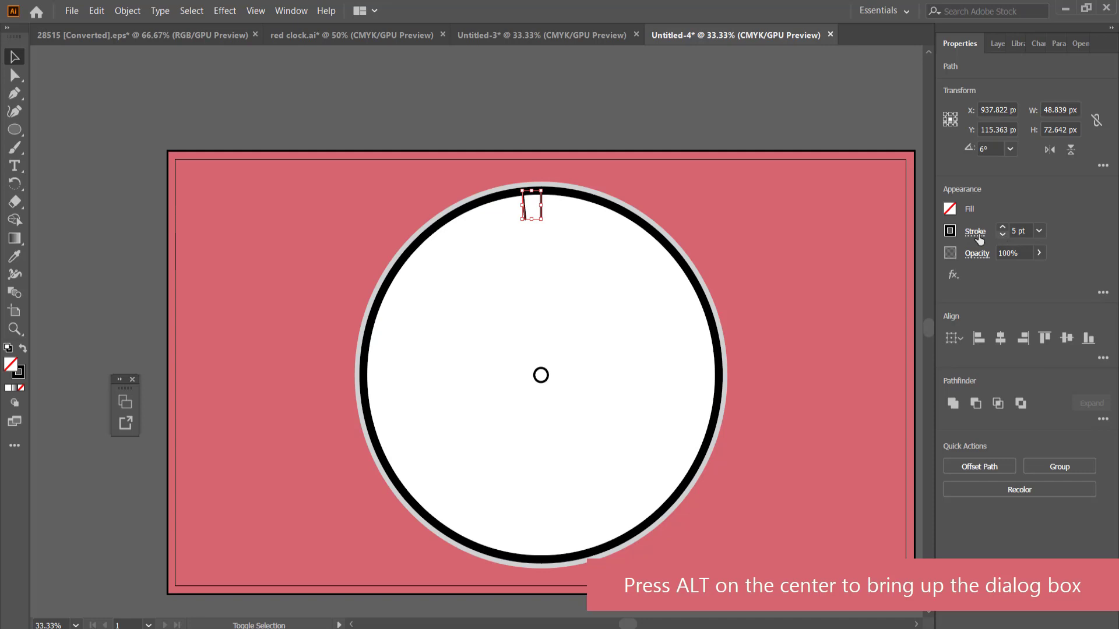
click(747, 221)
Step: Repeat the 6° rotated copy of the second tick until ticks ring the whole clock face, and deselect
click(541, 208)
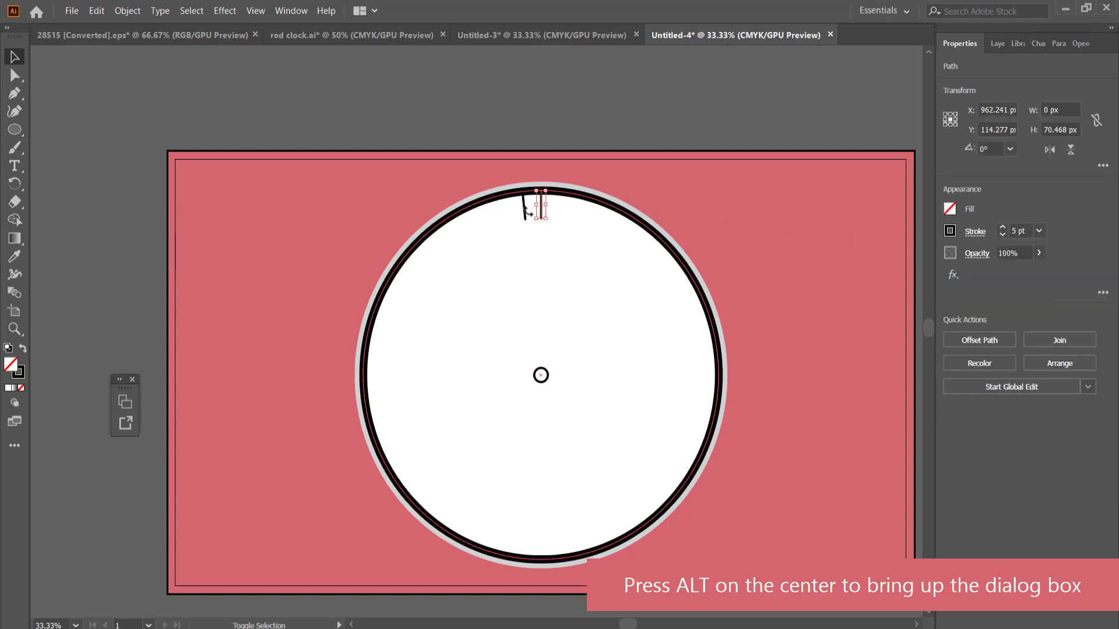
click(525, 209)
key(ctrl+d)
key(ctrl+d)
key(ctrl+d)
key(ctrl+d)
key(ctrl+d)
key(ctrl+d)
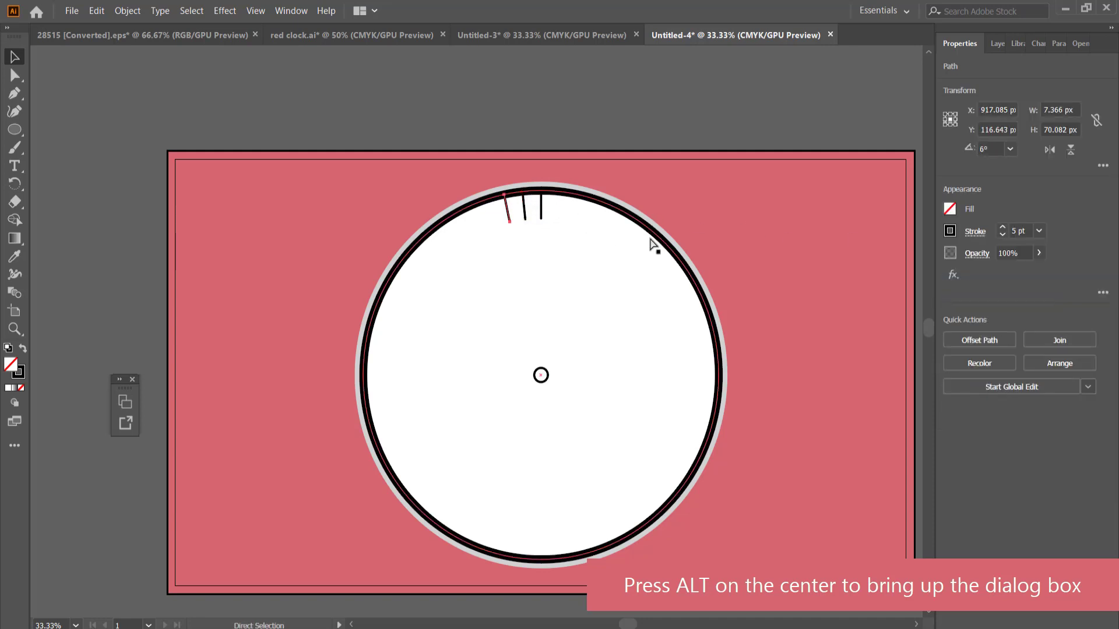
key(ctrl+d)
key(ctrl+d)
key(ctrl+d)
key(ctrl+d)
key(ctrl+d)
key(ctrl+d)
key(ctrl+d)
key(ctrl+d)
key(ctrl+d)
key(ctrl+d)
key(ctrl+d)
key(ctrl+d)
key(ctrl+d)
key(ctrl+d)
key(ctrl+d)
key(ctrl+d)
key(ctrl+d)
key(ctrl+d)
key(ctrl+d)
key(ctrl+d)
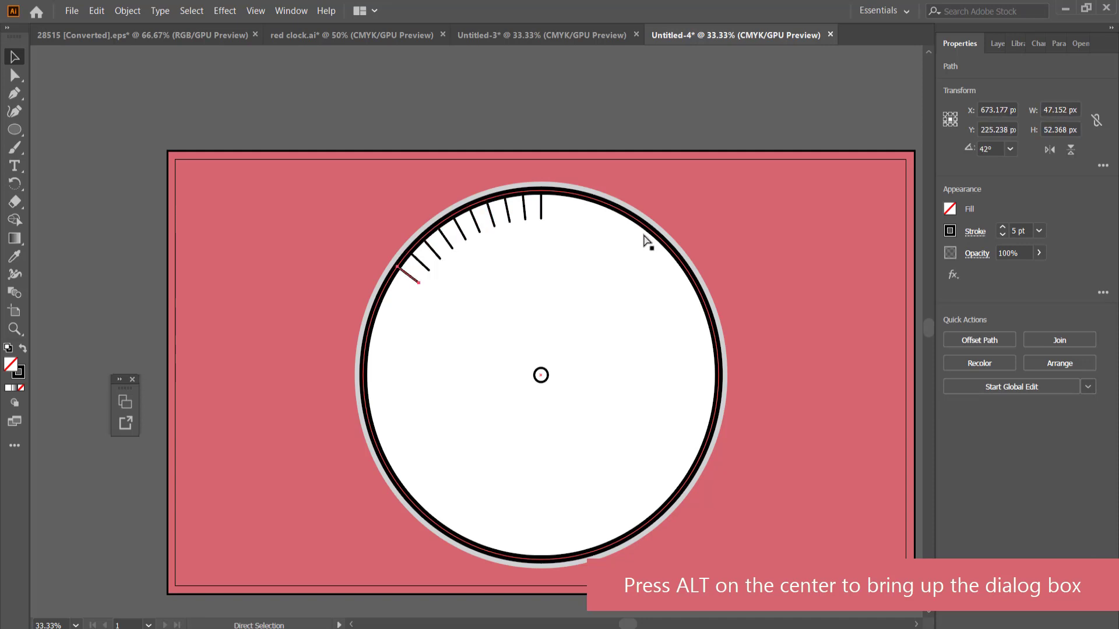
key(ctrl+d)
key(ctrl+d)
key(ctrl+d)
key(ctrl+d)
key(ctrl+d)
key(ctrl+d)
key(ctrl+d)
key(ctrl+d)
key(ctrl+d)
key(ctrl+d)
key(ctrl+d)
key(ctrl+d)
key(ctrl+d)
key(ctrl+d)
key(ctrl+d)
key(ctrl+d)
key(ctrl+d)
key(ctrl+d)
key(ctrl+d)
key(ctrl+d)
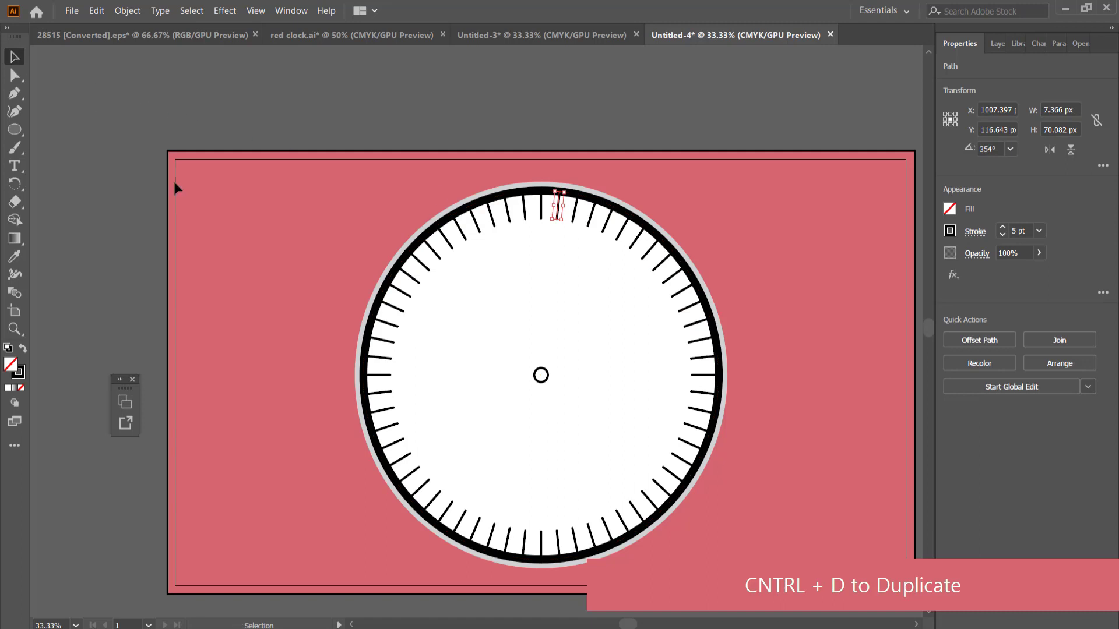
click(285, 242)
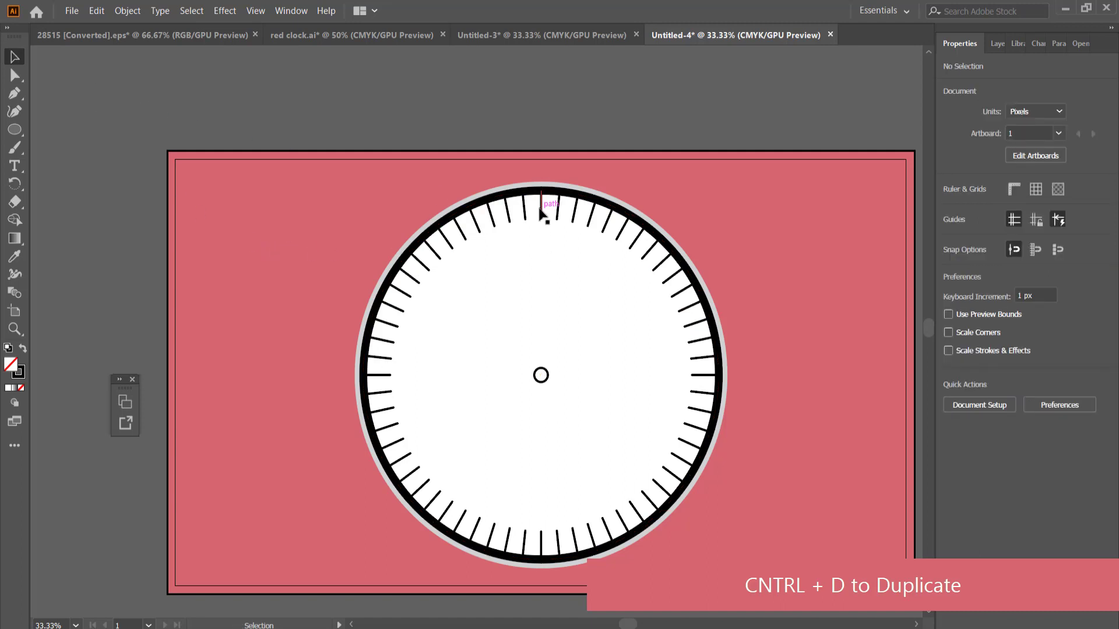
Step: Select the twelve, three, six and nine o'clock ticks and raise their stroke weight to 15 pt
shift+click(700, 376)
shift+click(542, 545)
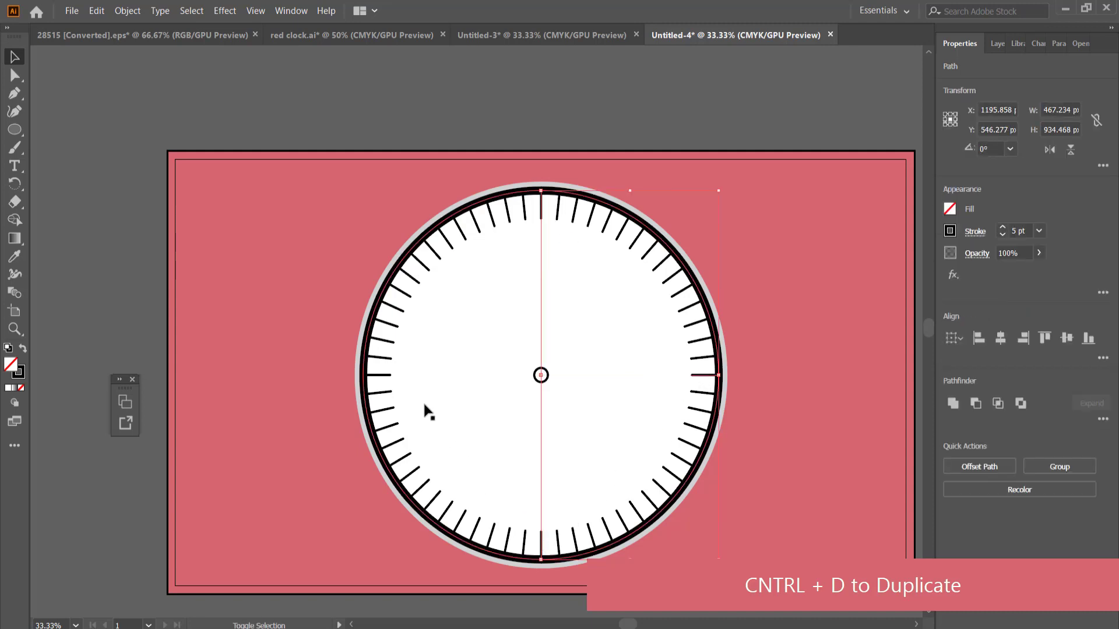
shift+click(379, 374)
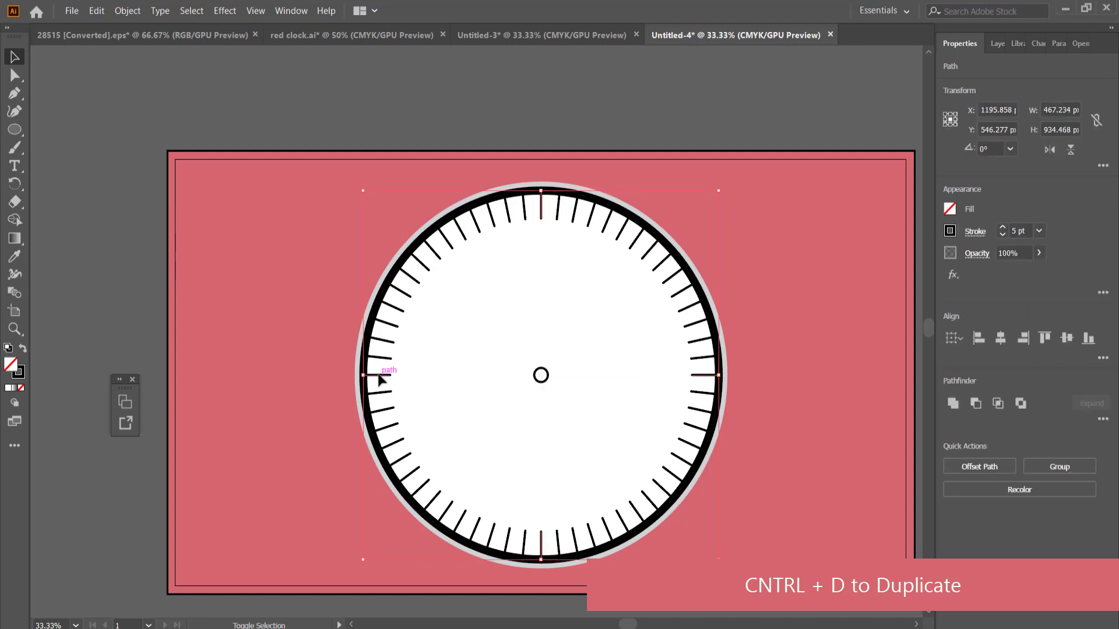
click(1002, 226)
click(1001, 226)
click(1002, 226)
click(1002, 226)
click(1002, 227)
click(1002, 226)
click(1002, 226)
click(1002, 226)
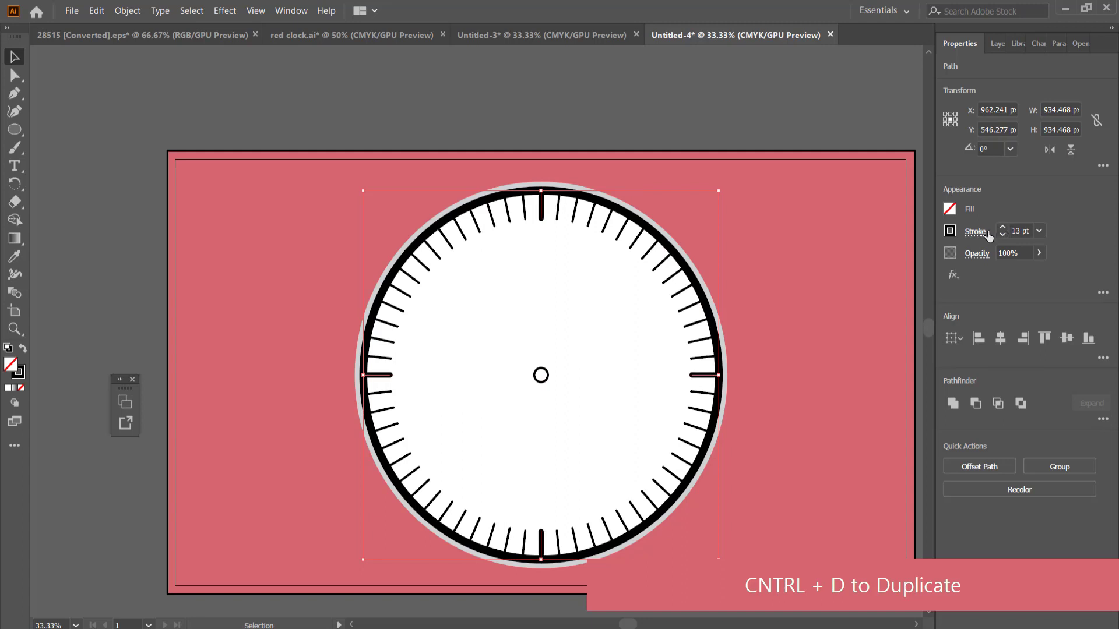
click(1002, 226)
click(1002, 226)
Step: Give the four quarter-hour ticks butt caps and miter corner joins
click(973, 232)
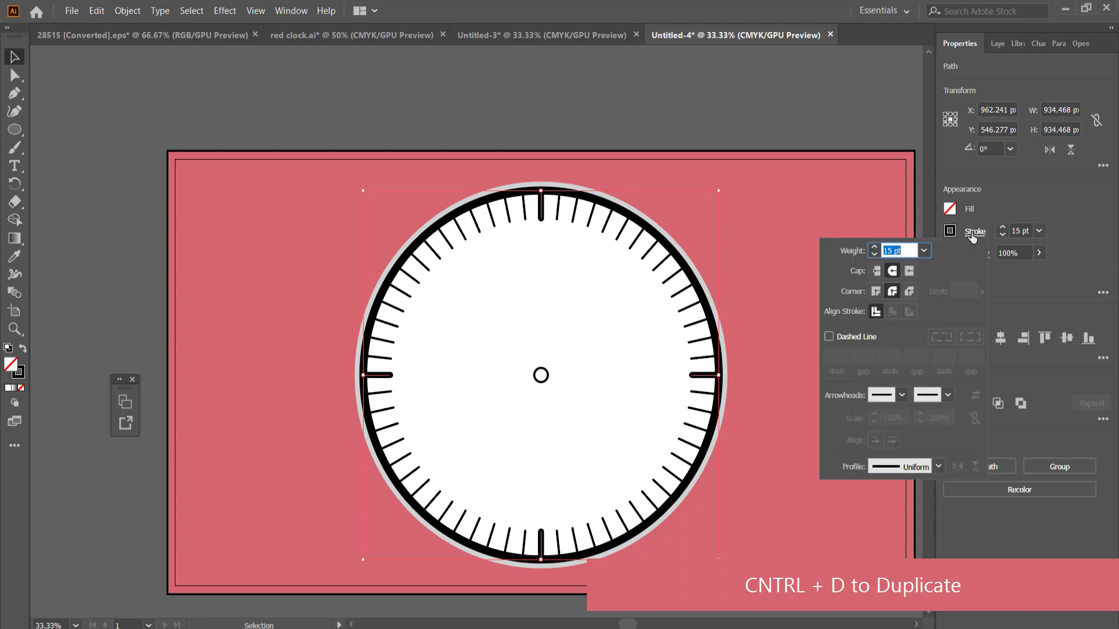
click(876, 271)
click(876, 292)
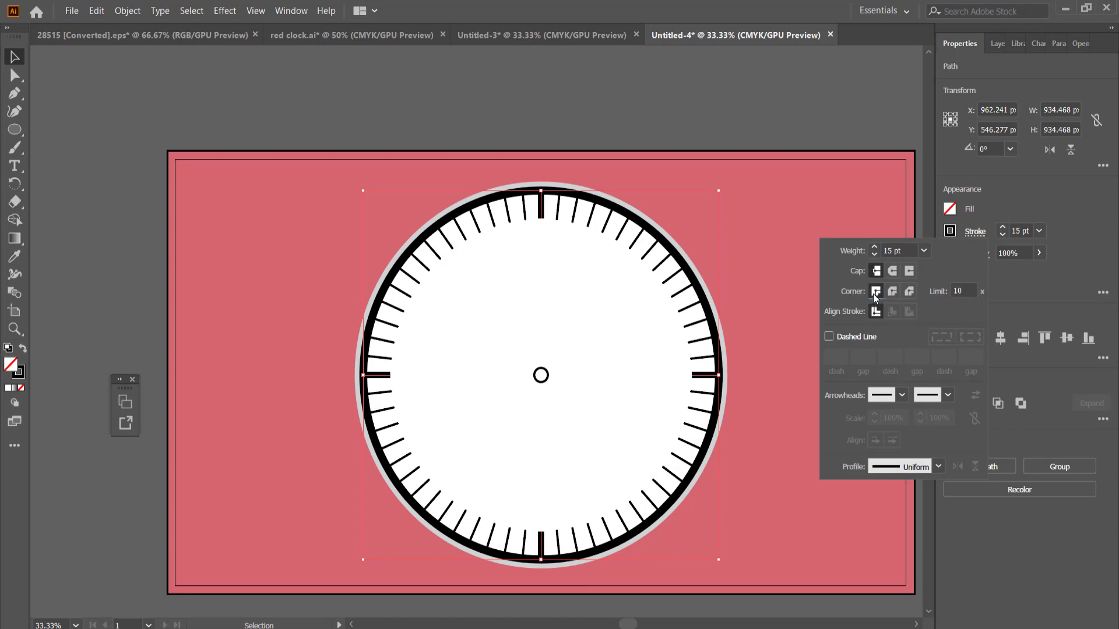
Step: Thicken the stroke of the four quarter-hour ticks to beyond 16 pt and deselect them
click(1003, 227)
click(1002, 228)
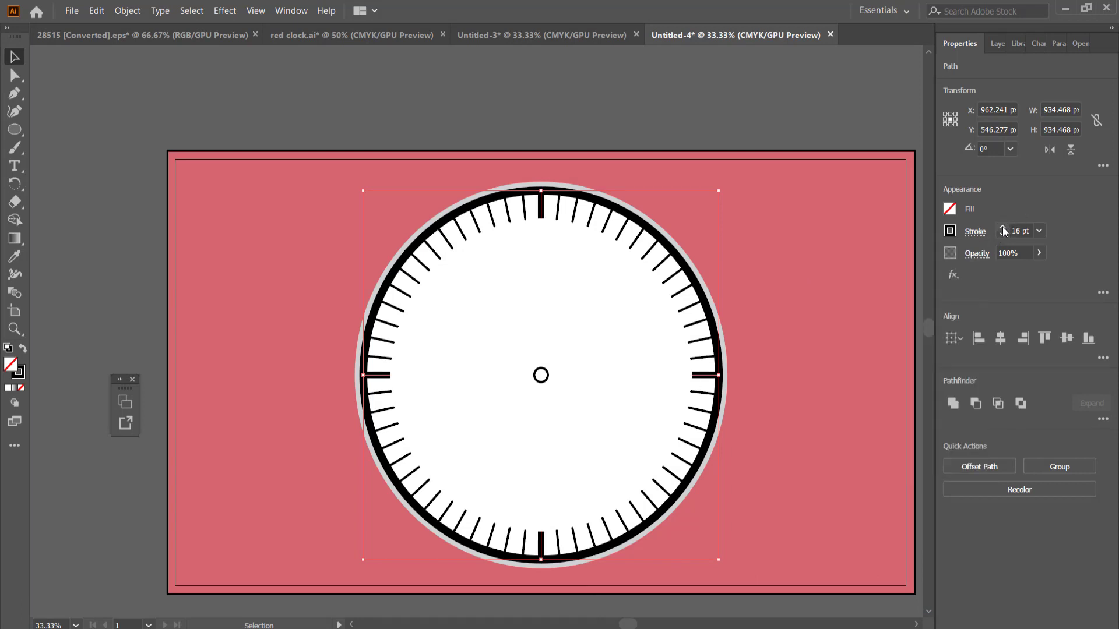
click(1002, 227)
click(1002, 227)
click(1003, 228)
click(823, 228)
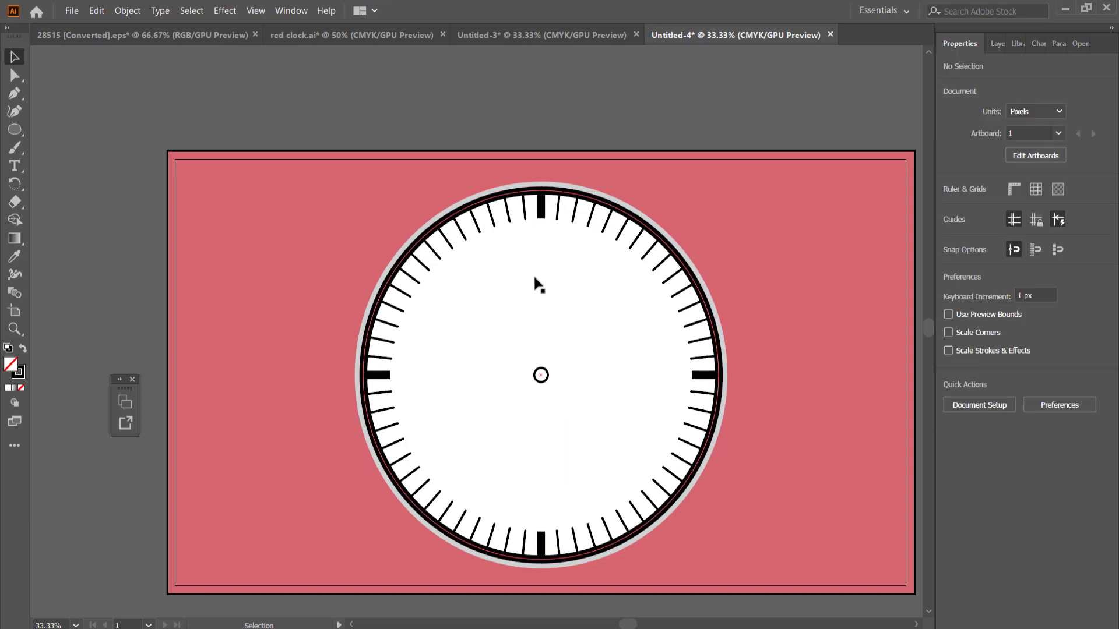
Step: Delete the small circle at the clock's centre and add a new layer above the others for the moving parts
click(989, 47)
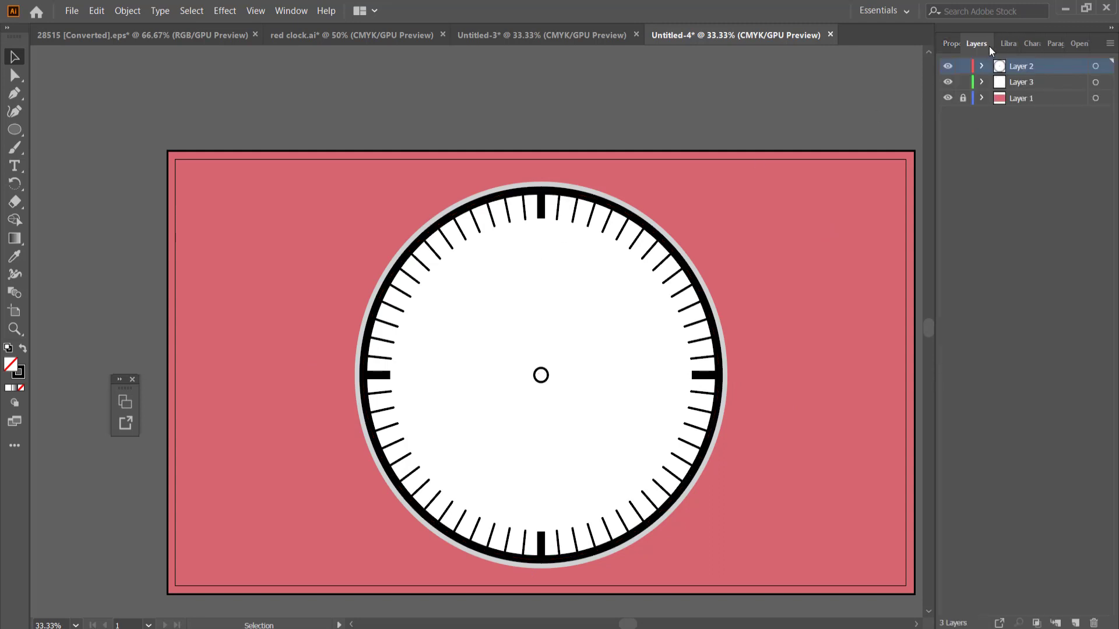
click(546, 373)
click(833, 421)
click(1076, 623)
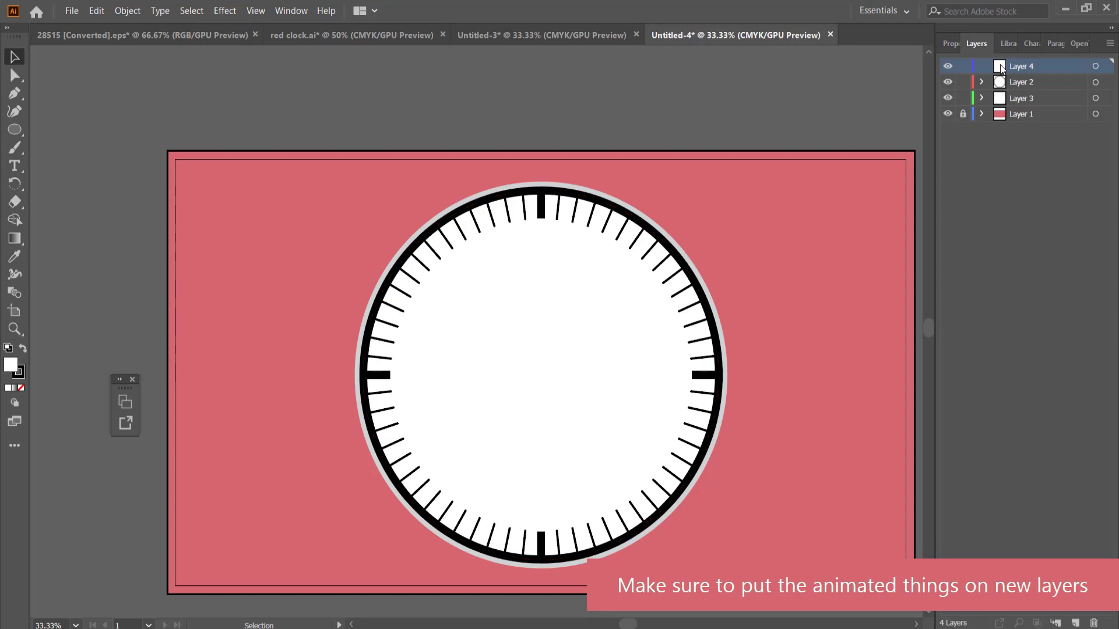
Step: Draw a circle about 28 px wide on the new layer, centred on the clock face, with the Ellipse tool
click(16, 129)
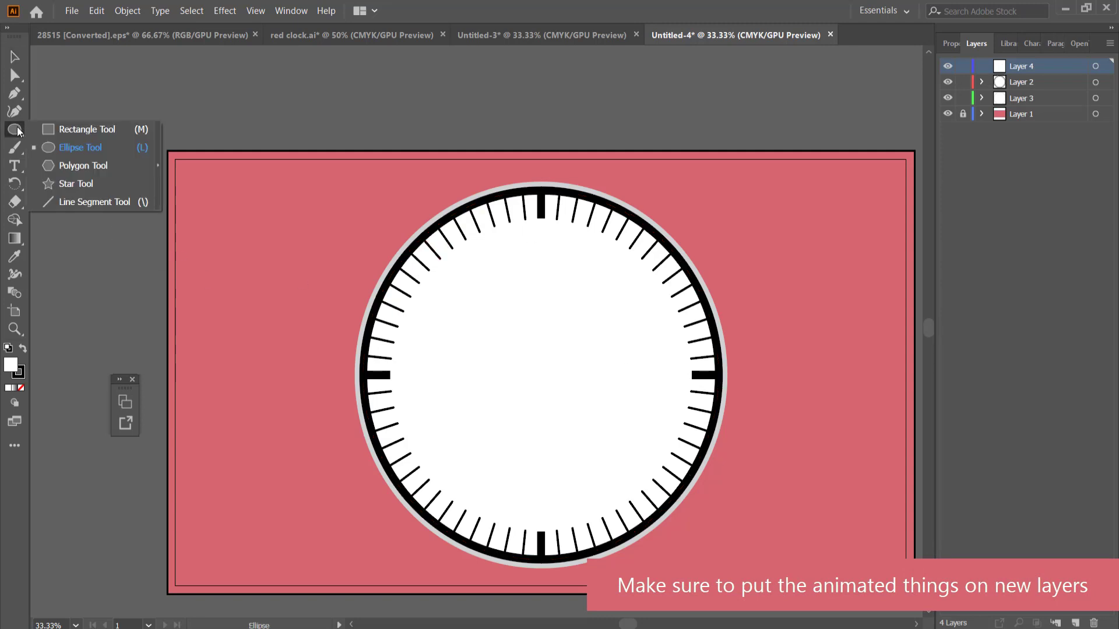
click(70, 149)
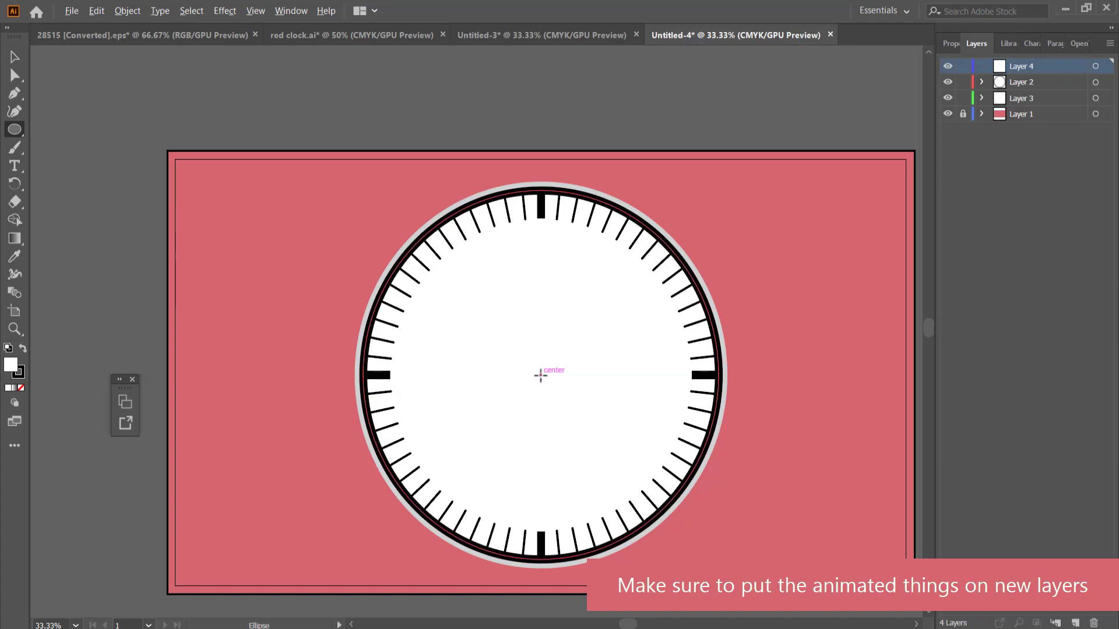
drag(540, 375, 535, 369)
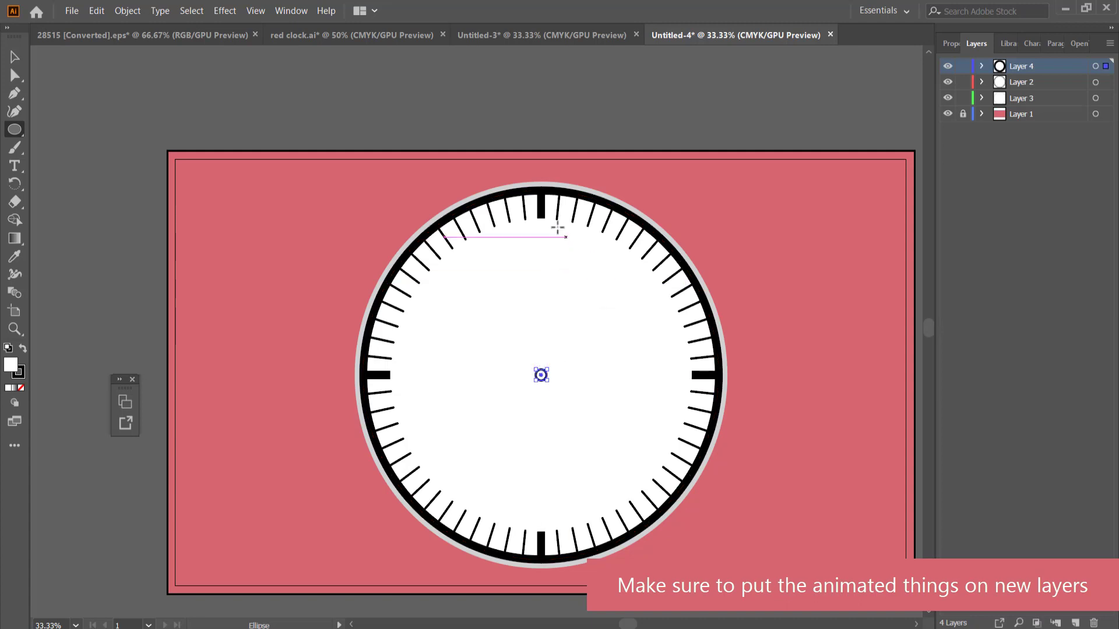
click(18, 58)
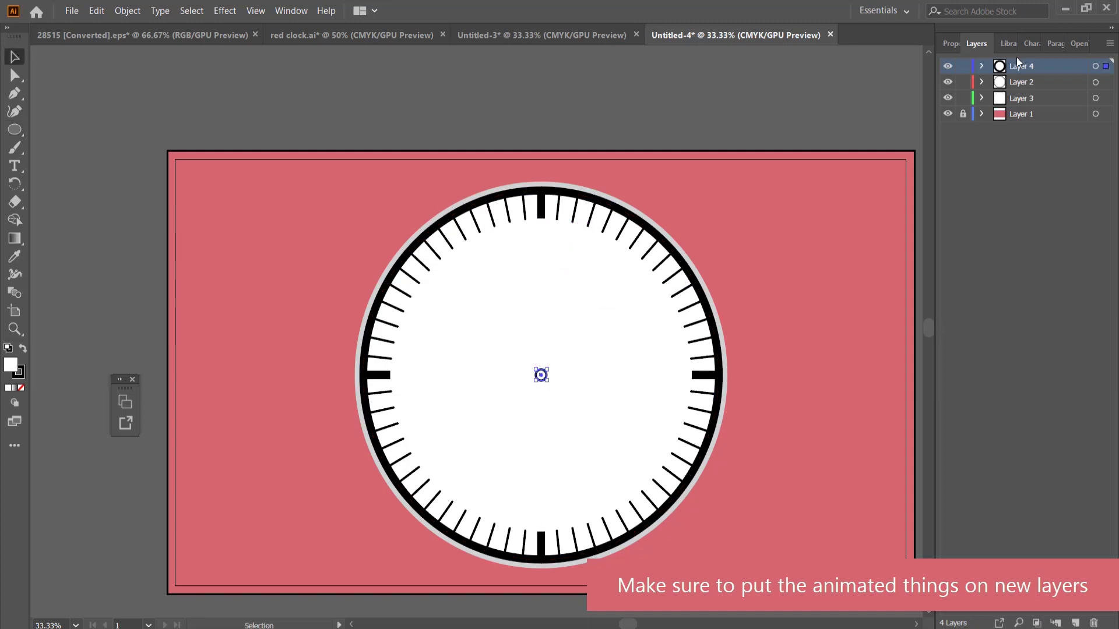
Step: Fill the centre circle with the bright red swatch
click(947, 42)
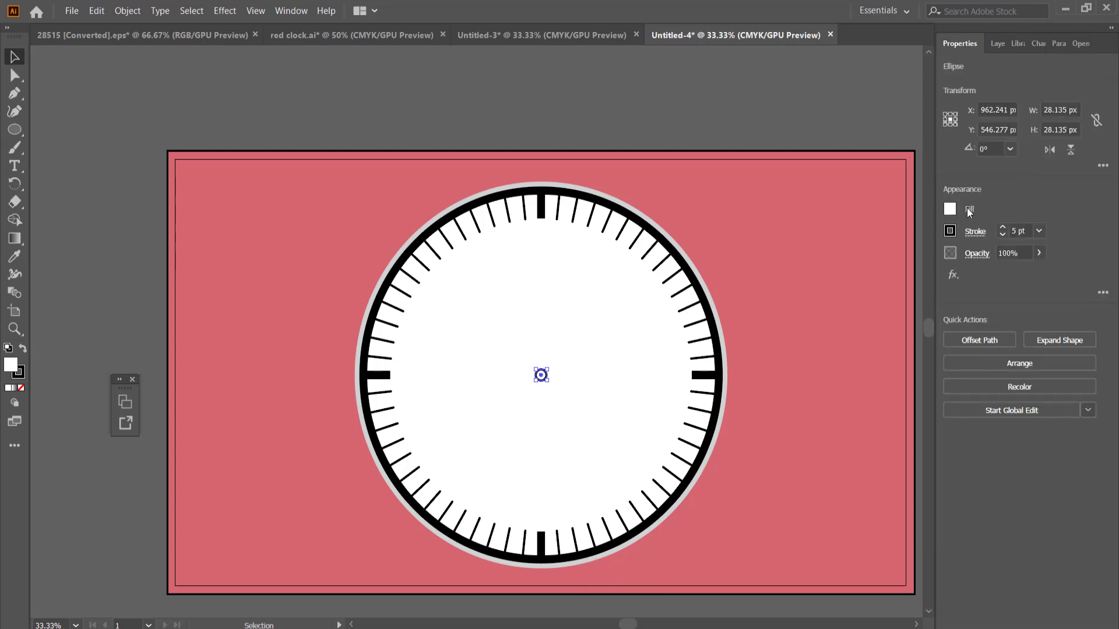
click(951, 209)
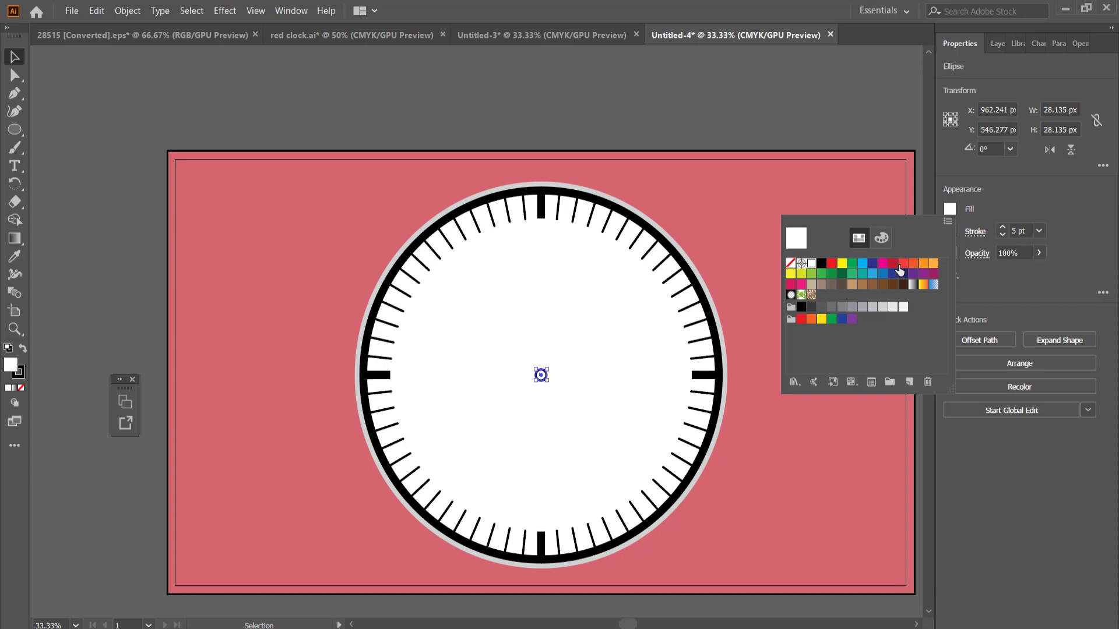
click(894, 265)
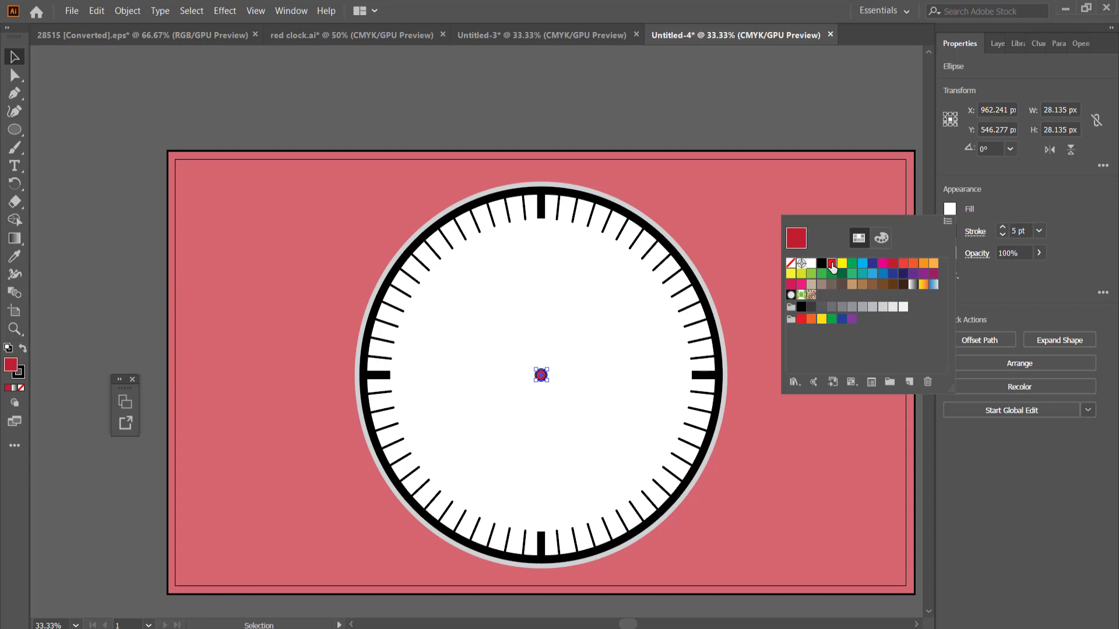
click(831, 263)
click(732, 221)
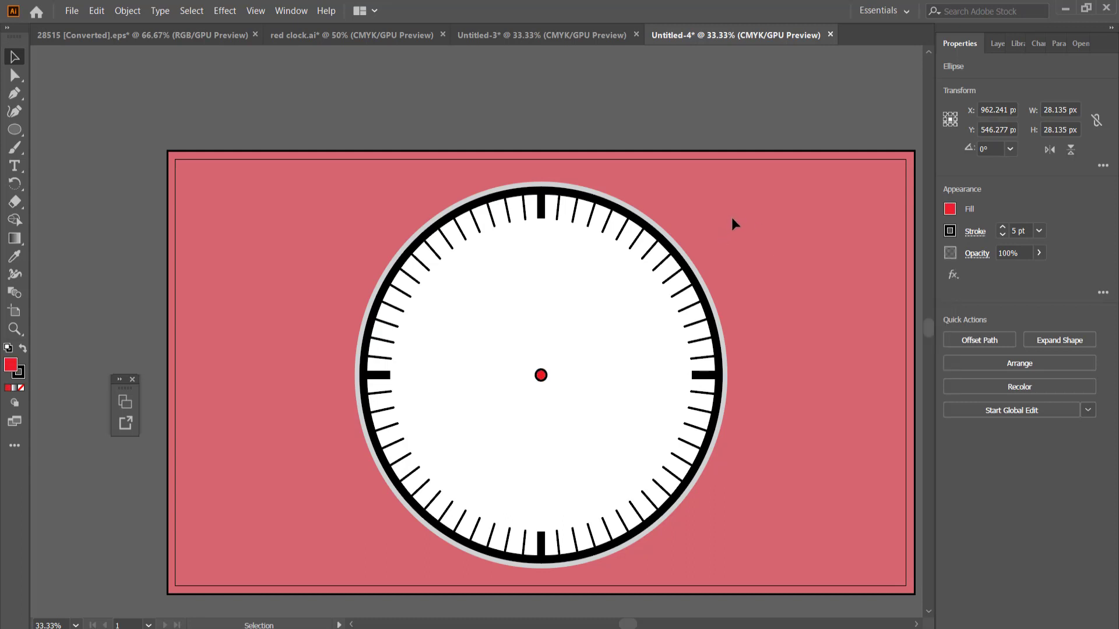
Step: Draw a straight vertical hand with the Pen tool from the centre circle towards twelve o'clock on the new top layer
click(14, 94)
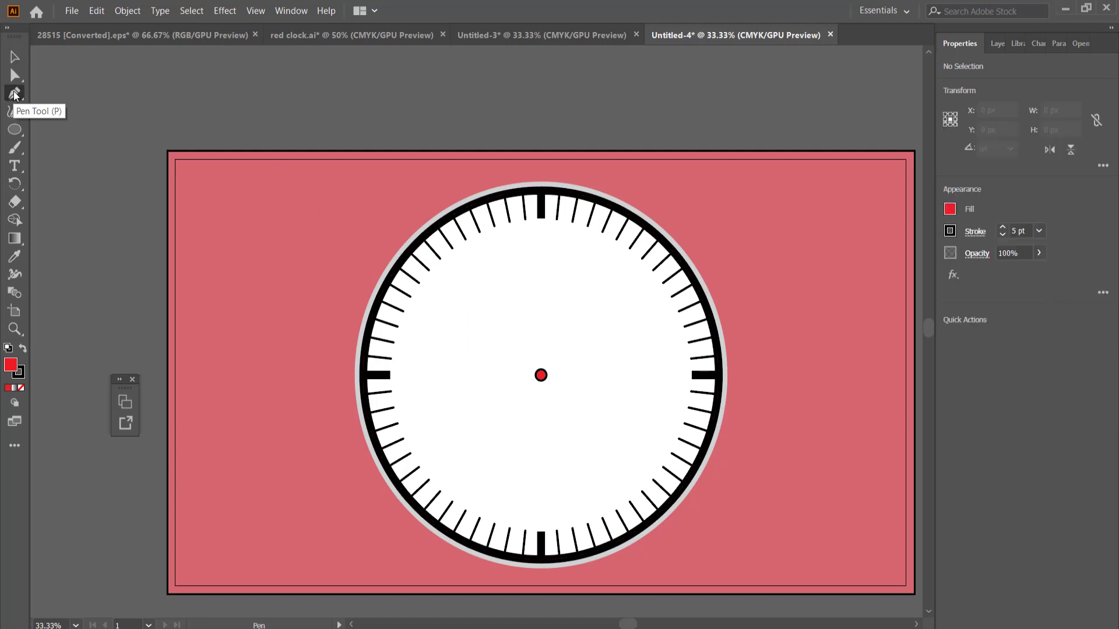
click(997, 43)
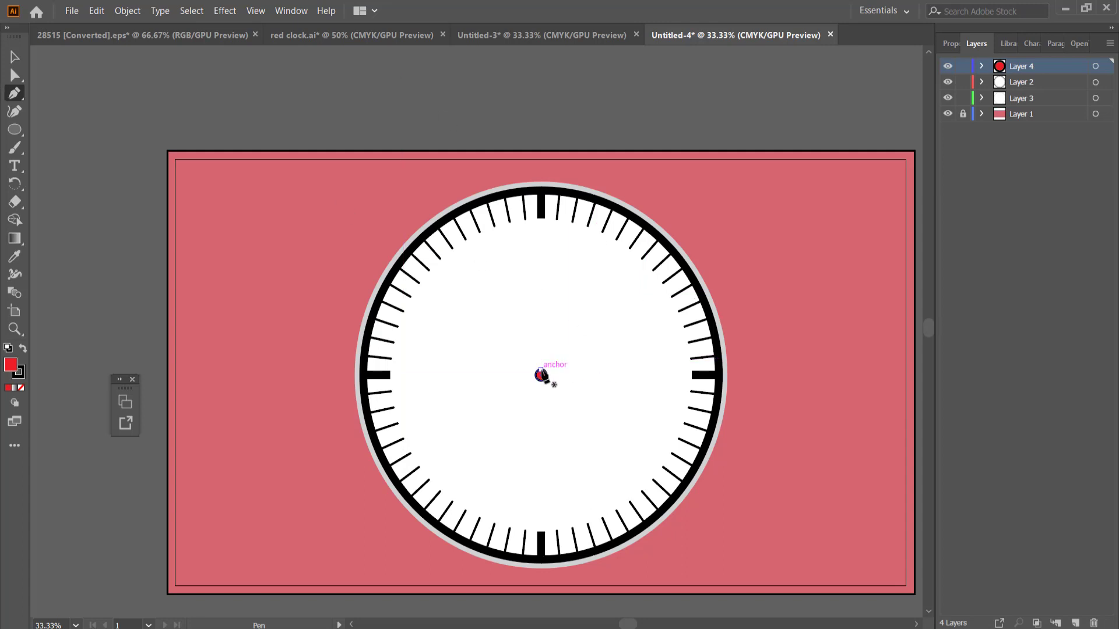
click(541, 375)
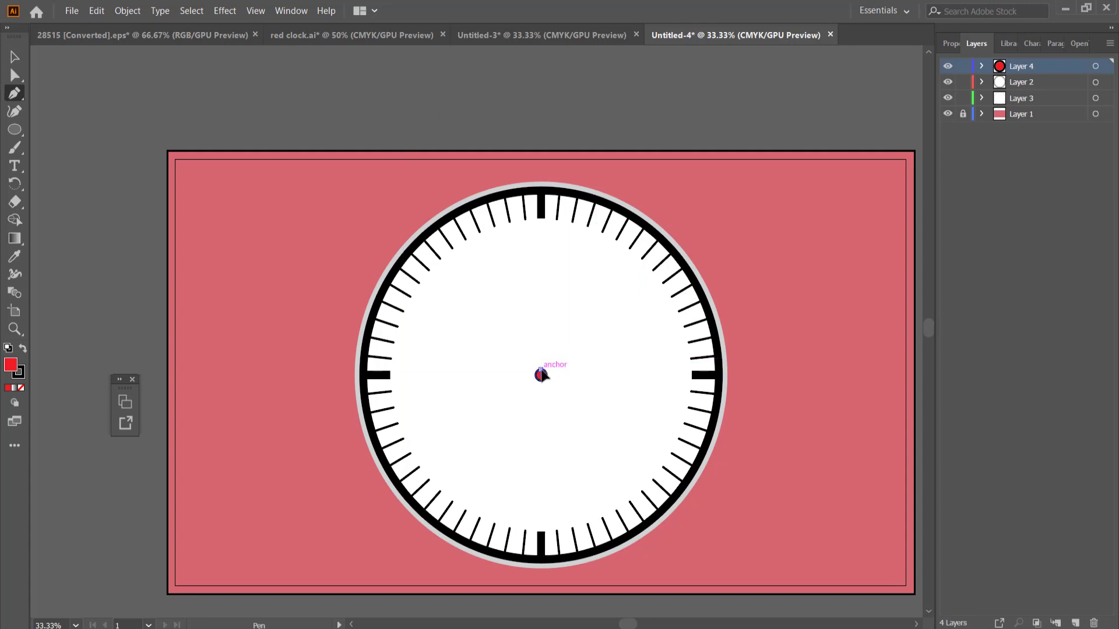
click(541, 273)
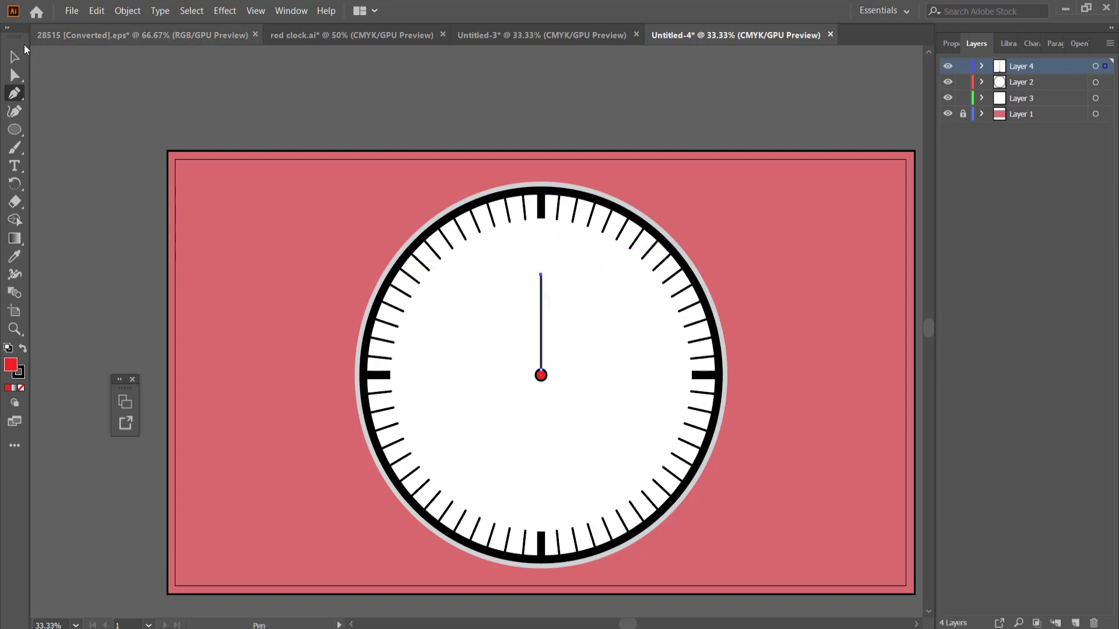
click(14, 56)
click(543, 373)
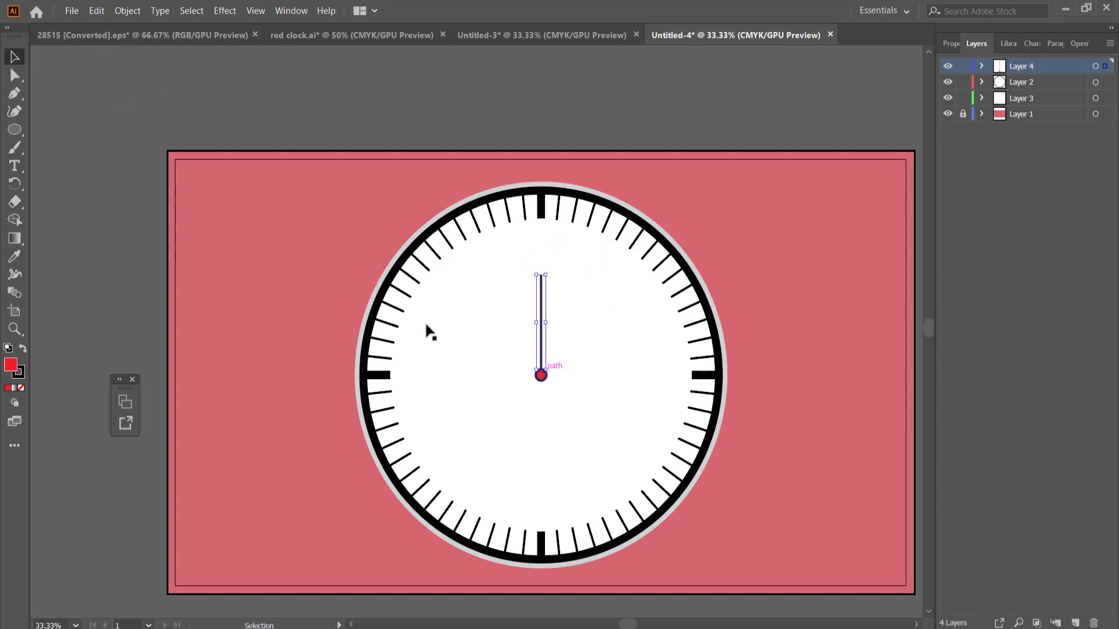
Step: Draw a shorter horizontal hand about 147 px long from the centre circle towards three o'clock with the Pen tool
click(14, 93)
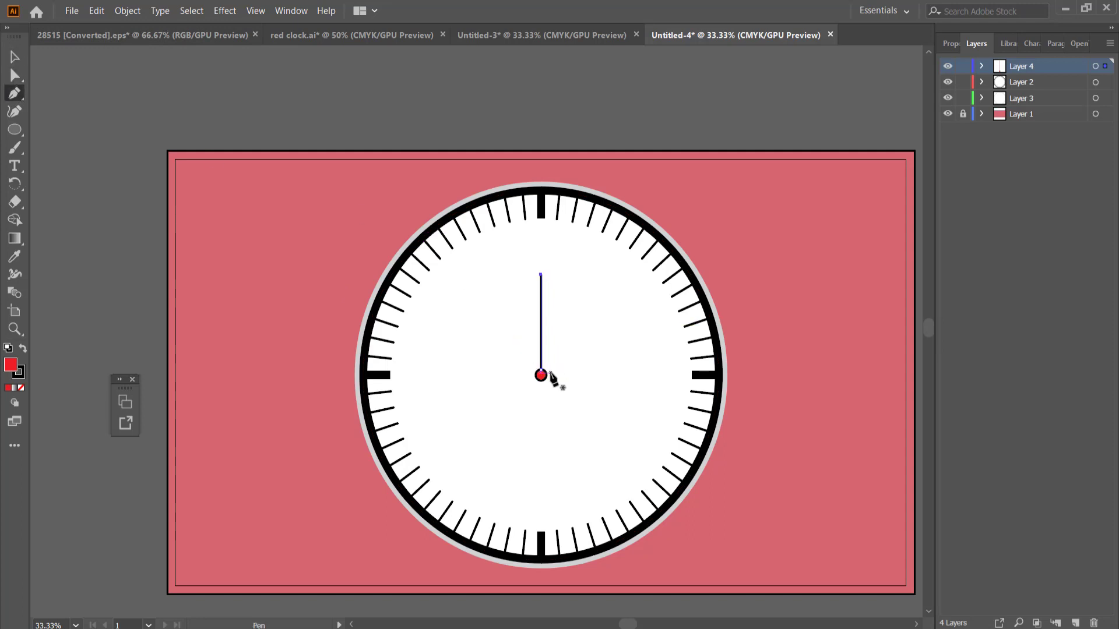
click(542, 376)
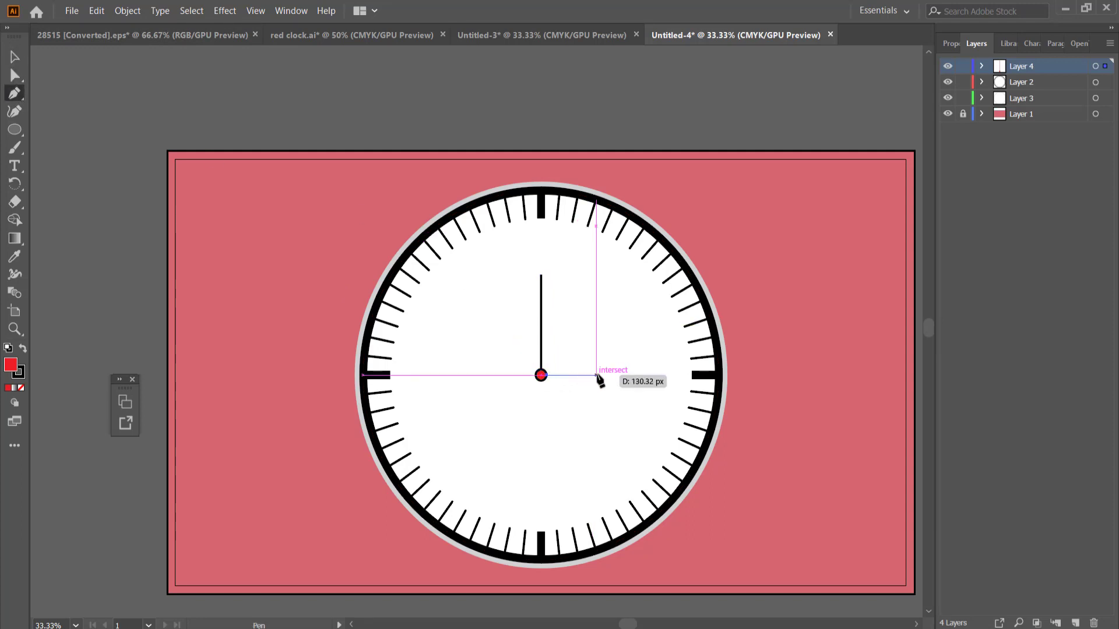
click(602, 375)
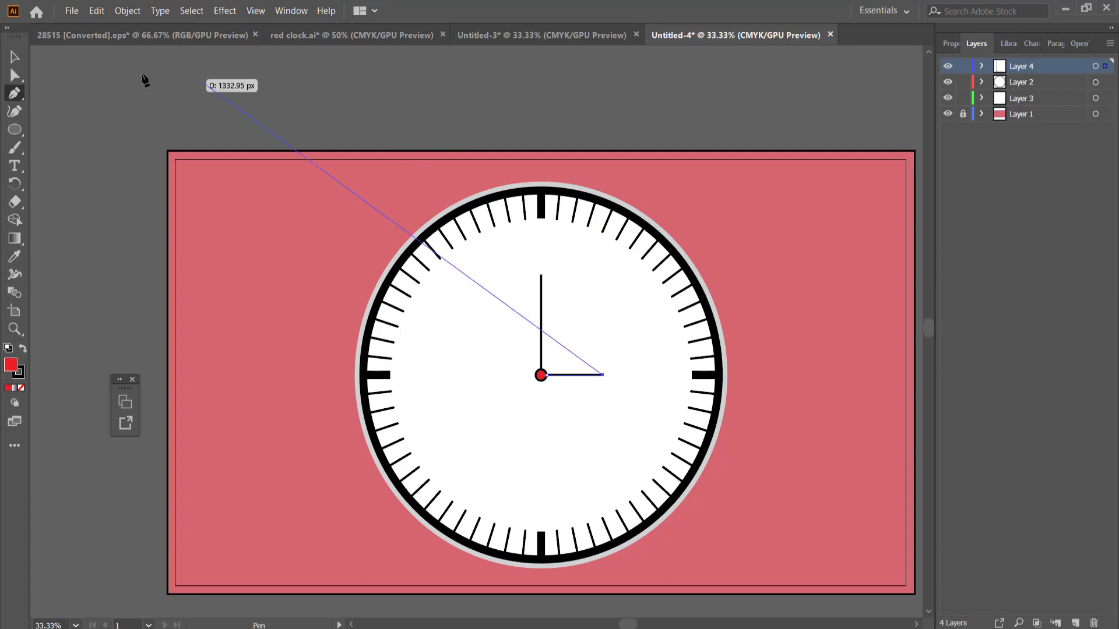
click(16, 57)
Step: Select both clock hands and raise their stroke weight to 16 pt
click(546, 316)
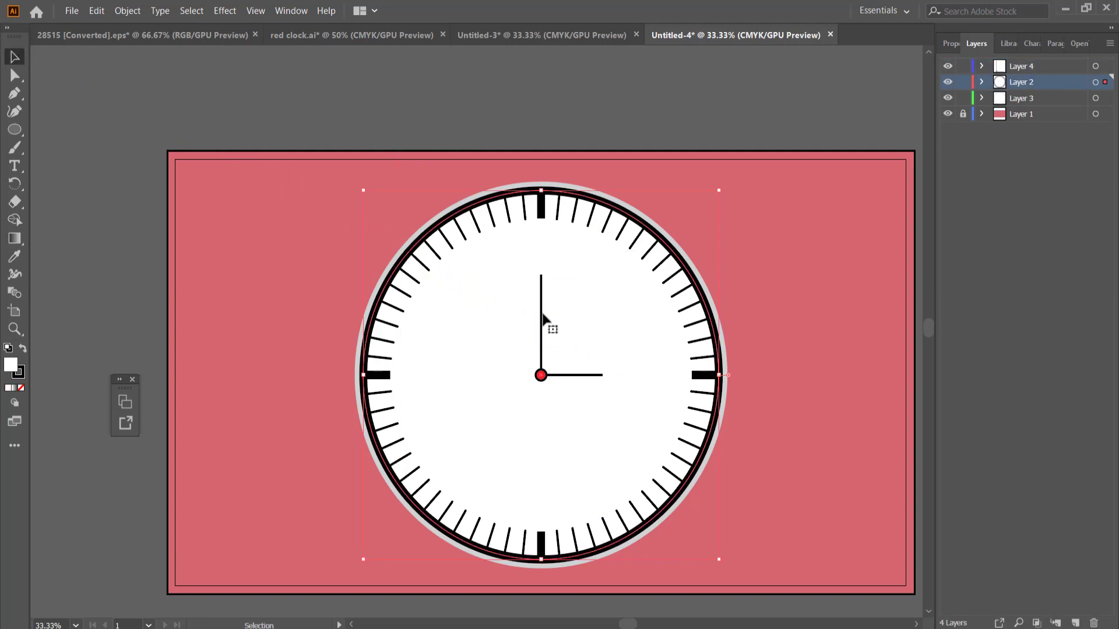
click(541, 313)
shift+click(576, 375)
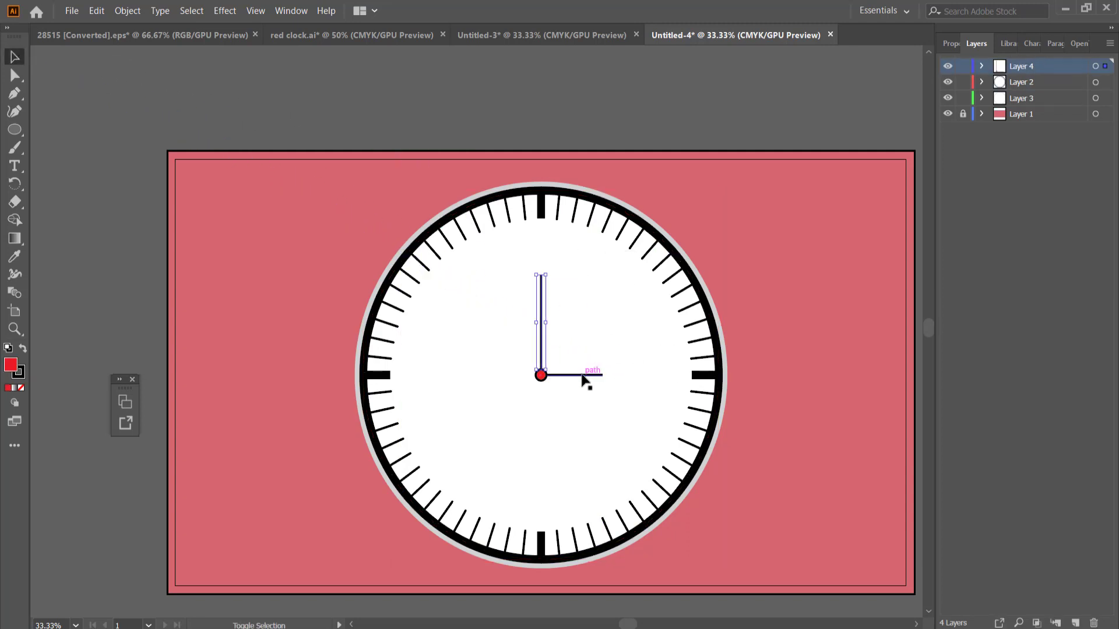
click(950, 44)
click(1002, 227)
click(1002, 227)
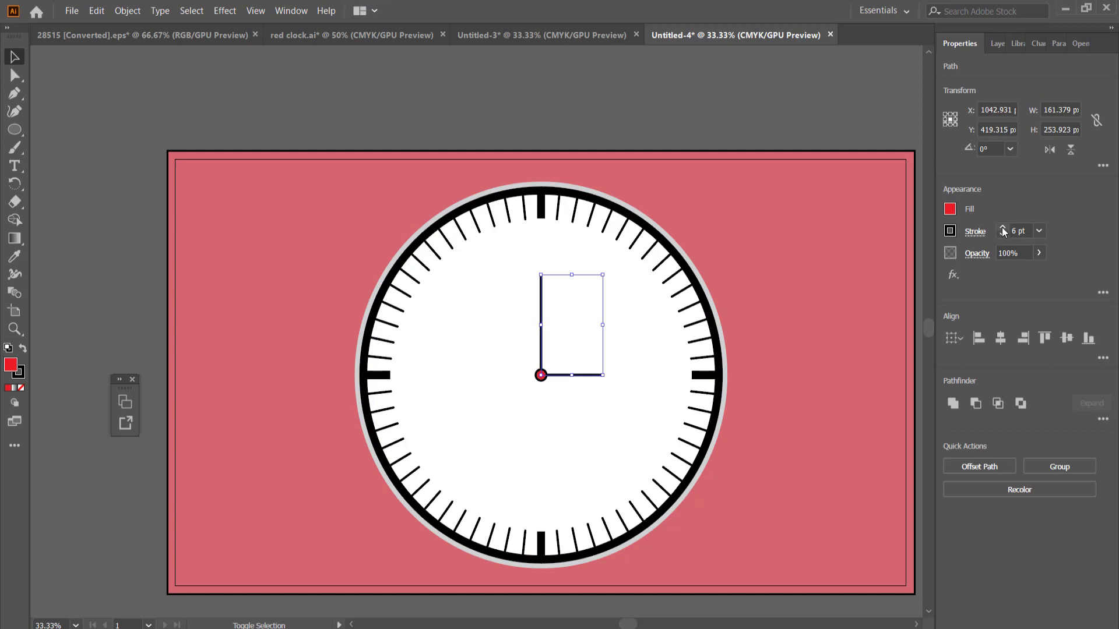
click(1002, 227)
click(1002, 228)
click(1003, 227)
click(1003, 228)
click(1003, 228)
click(1002, 227)
click(1003, 228)
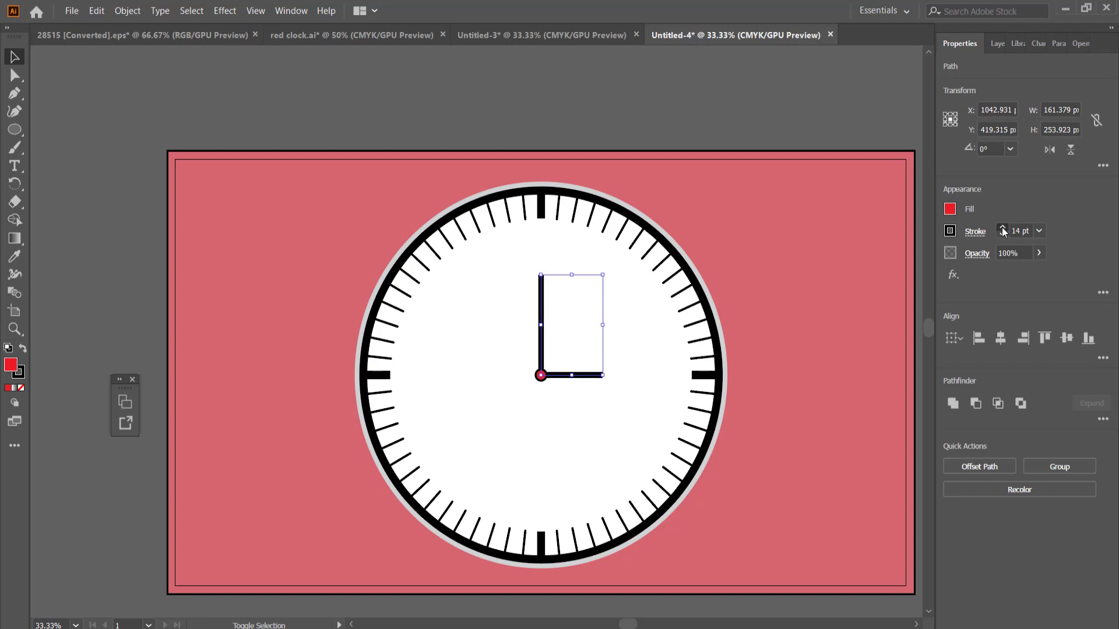
click(1002, 227)
click(1002, 228)
Step: Try round caps and round joins on both hands, return them to butt caps and miter joins, and deselect
click(975, 231)
click(893, 273)
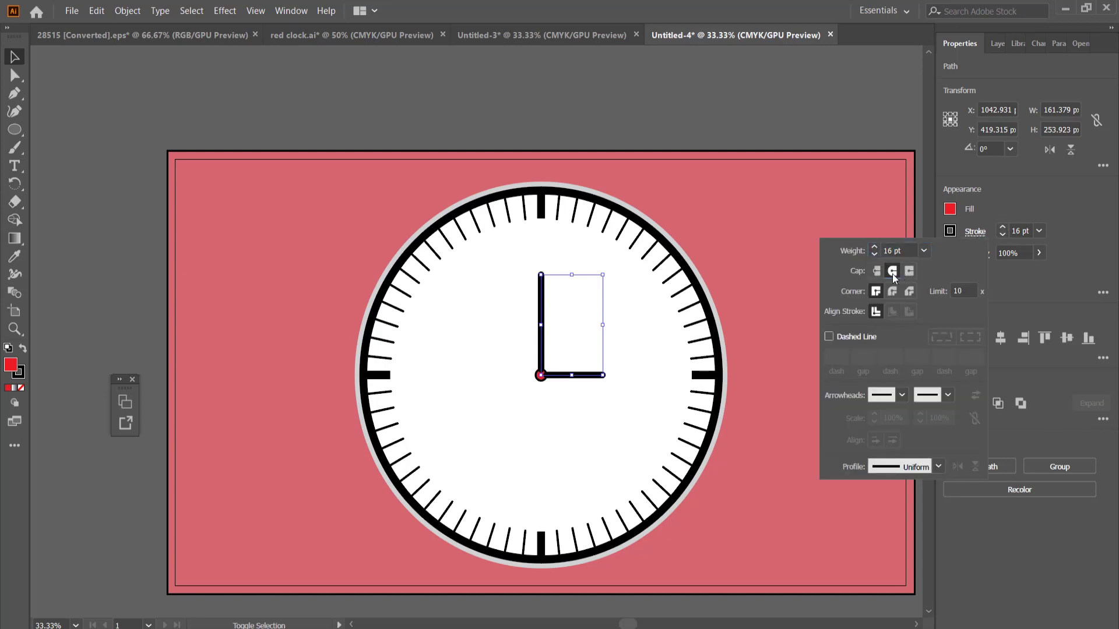
click(893, 292)
click(876, 271)
click(876, 292)
click(650, 316)
click(772, 237)
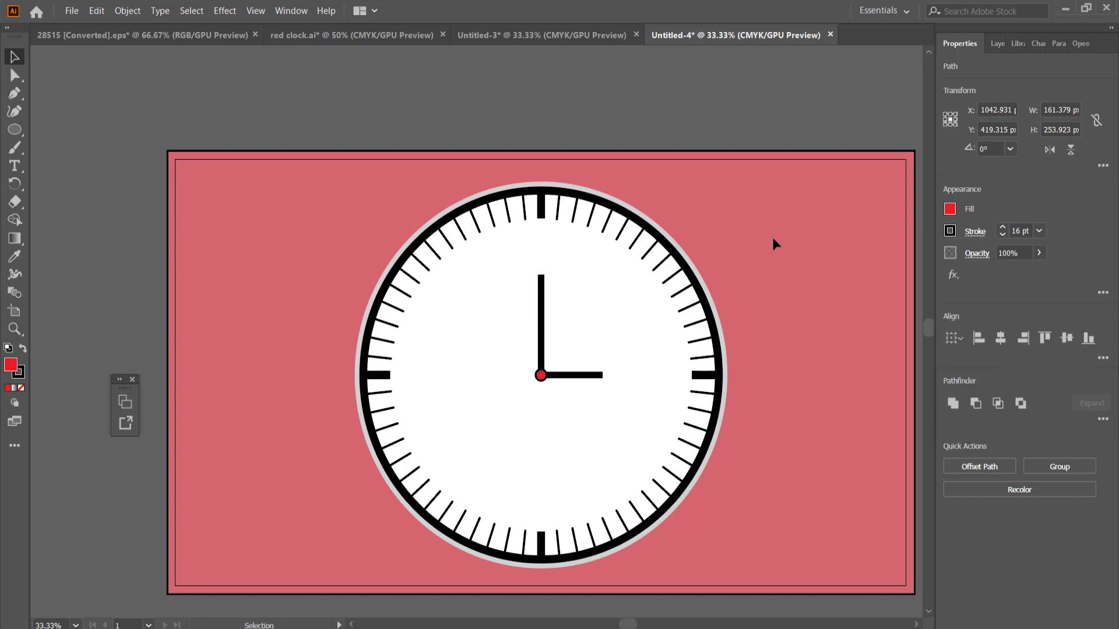
Step: Select the red centre circle and thicken its black stroke to 12 pt
click(568, 377)
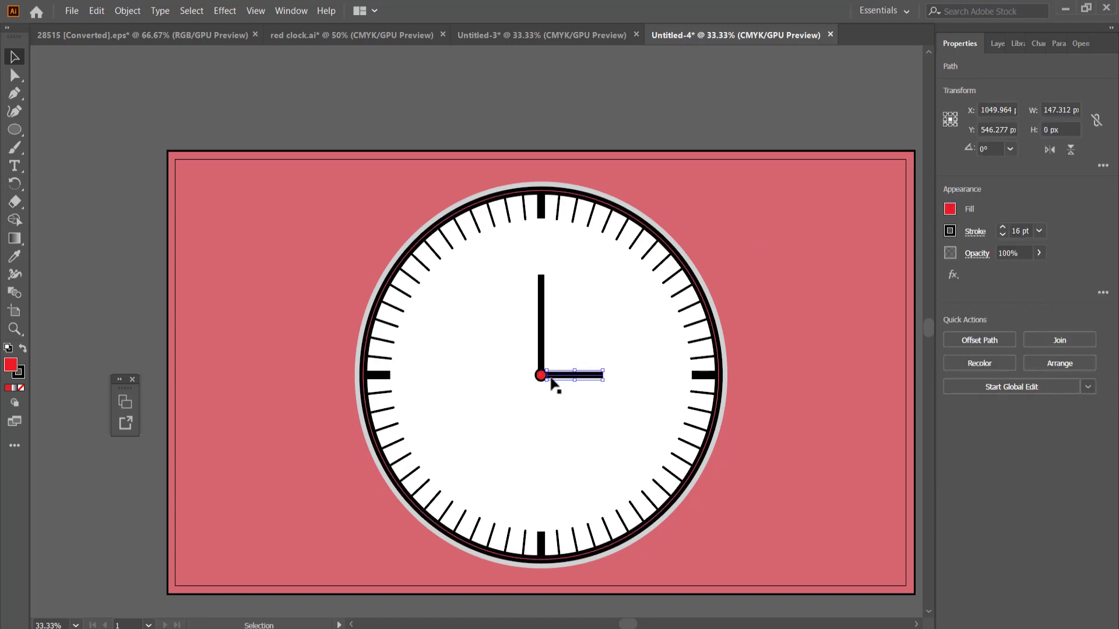
click(541, 376)
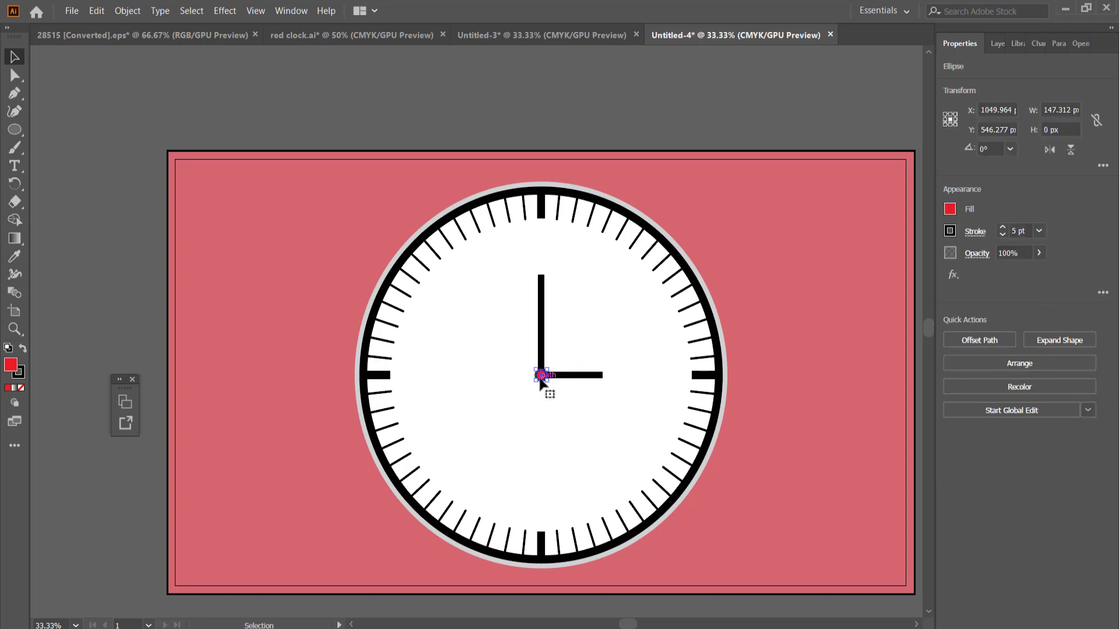
click(1003, 228)
click(1003, 228)
click(1003, 228)
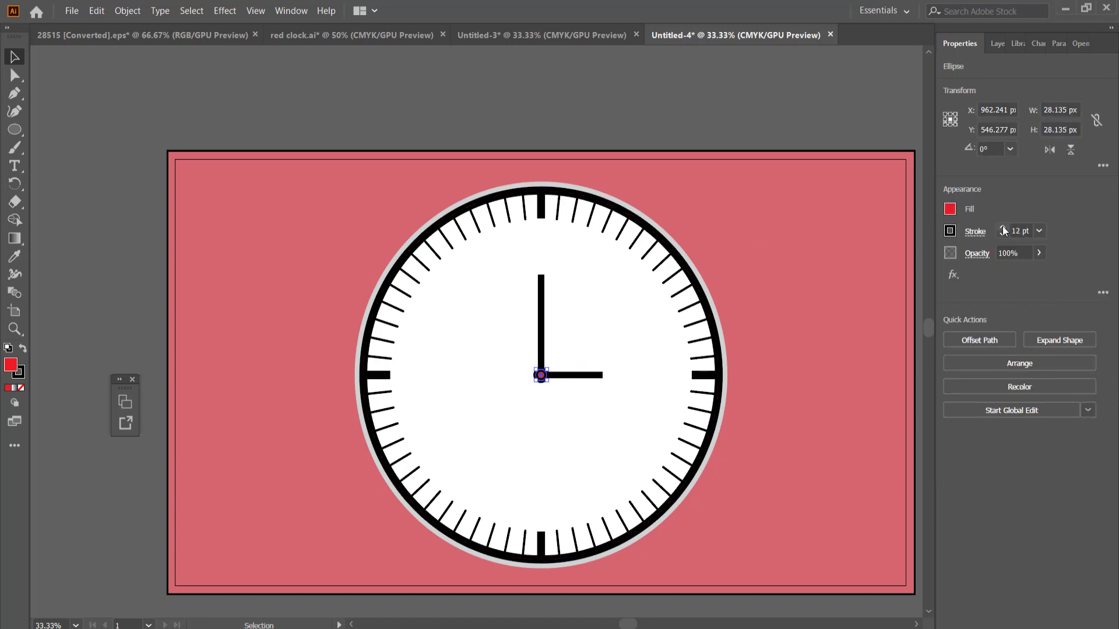
click(630, 319)
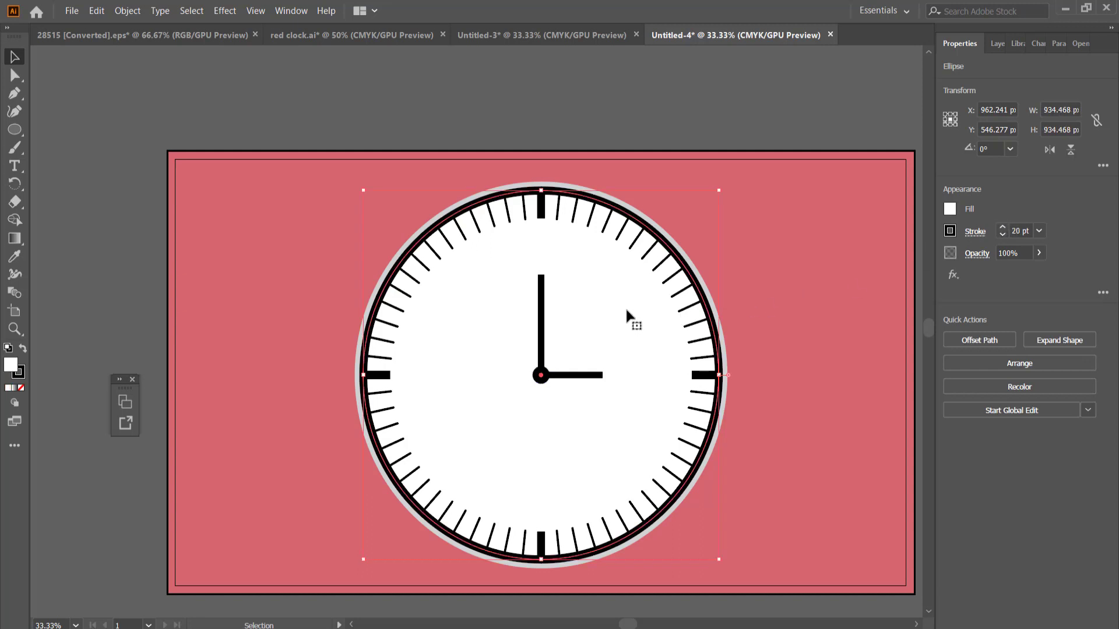
Step: Check the clock's layers by hiding and reshowing Layer 2 and Layer 4 and inspecting the contents of Layer 4
click(994, 43)
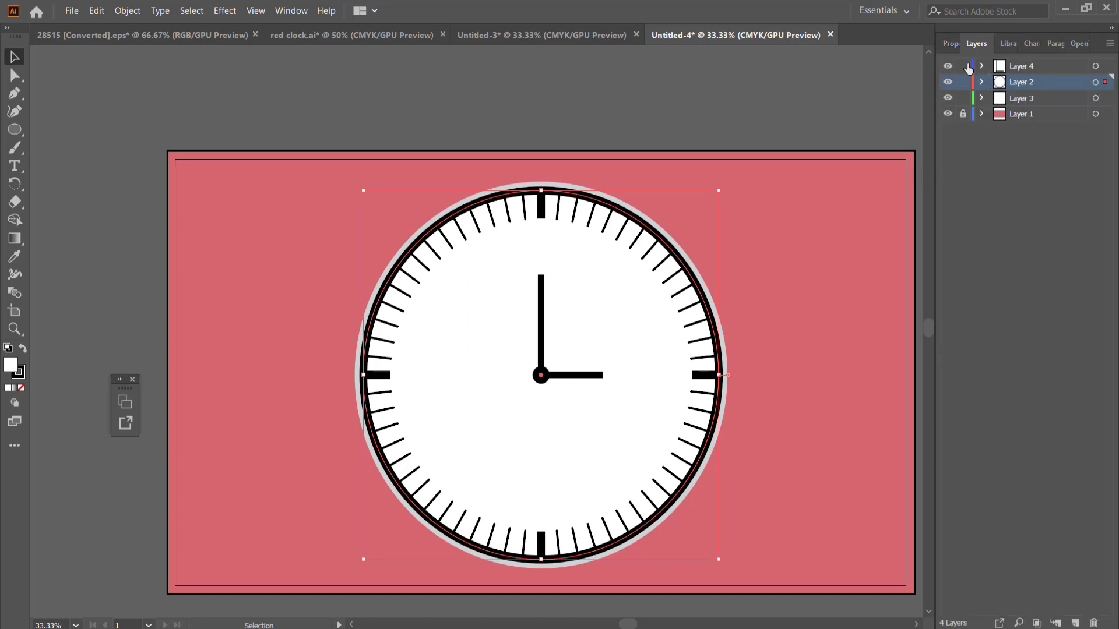
click(947, 82)
click(948, 82)
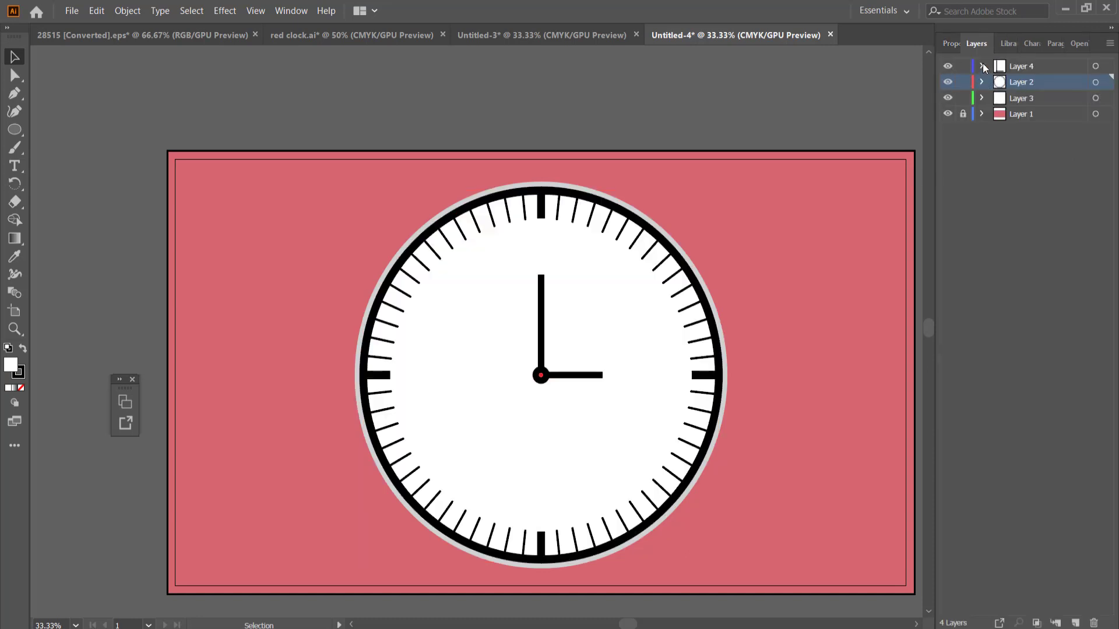
click(982, 66)
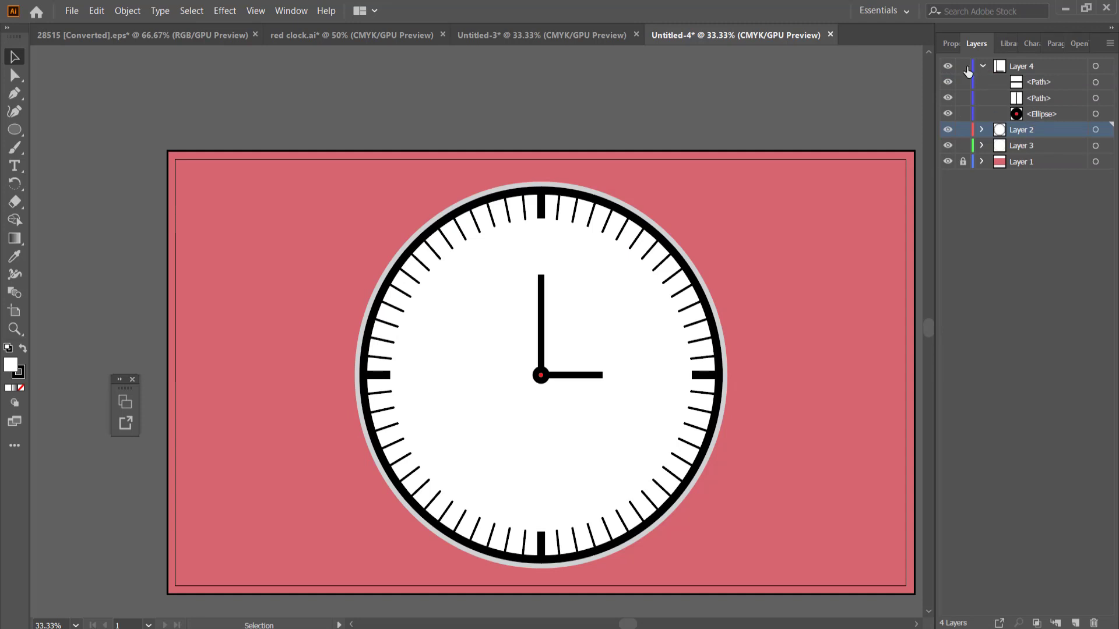
click(948, 66)
click(948, 66)
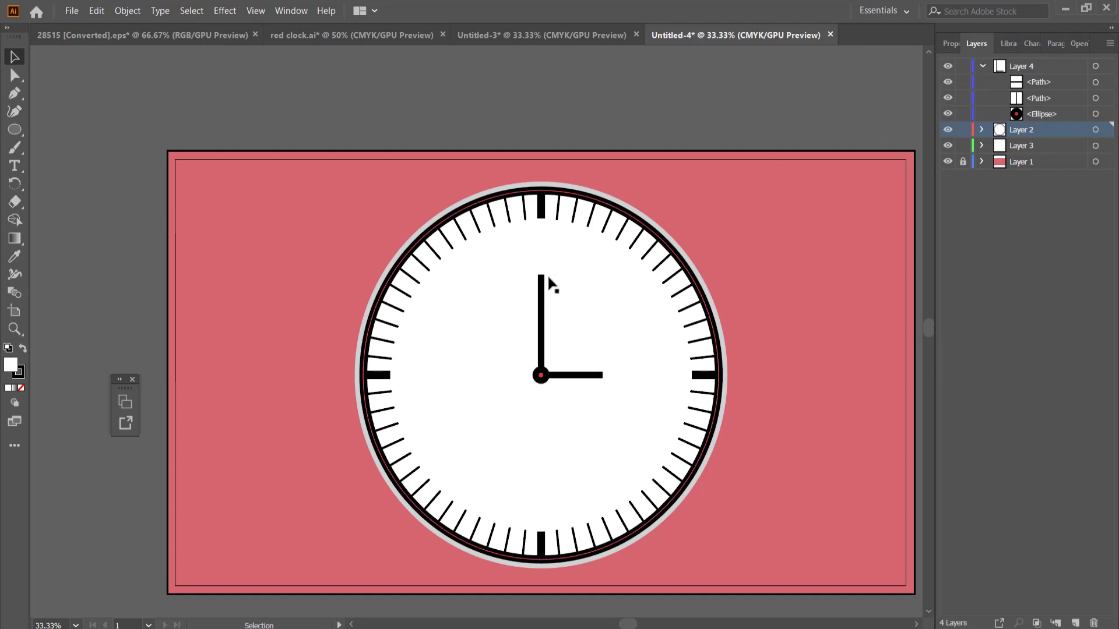
click(983, 66)
click(1033, 67)
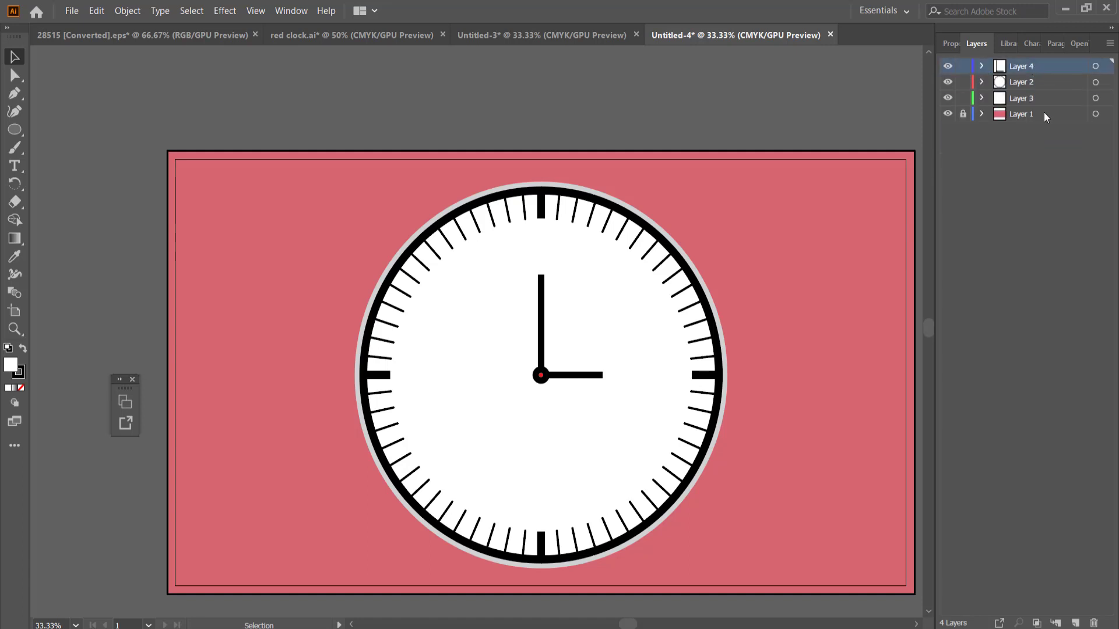
click(1063, 204)
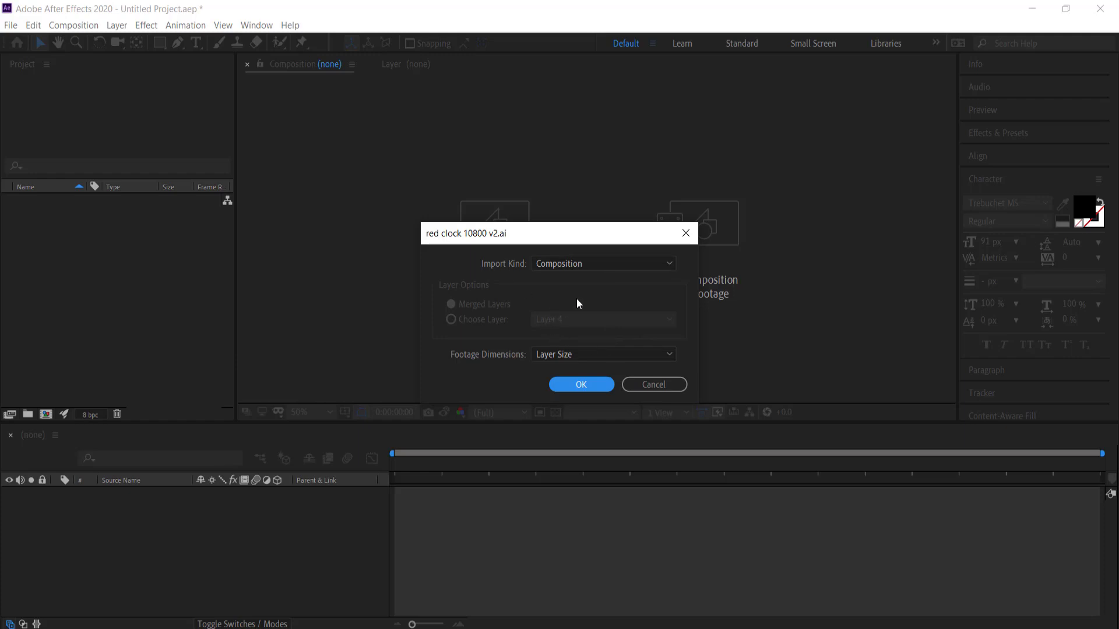
Step: In After Effects, import red clock 10800 v2.ai as a composition with the footage dimensions set to Layer Size
click(595, 264)
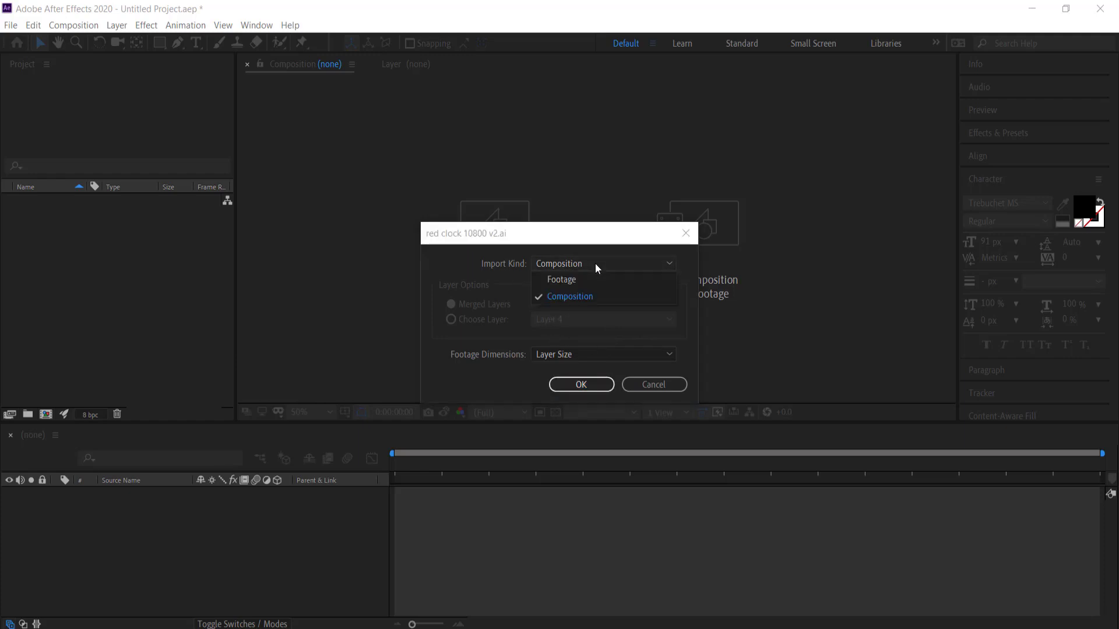
click(582, 297)
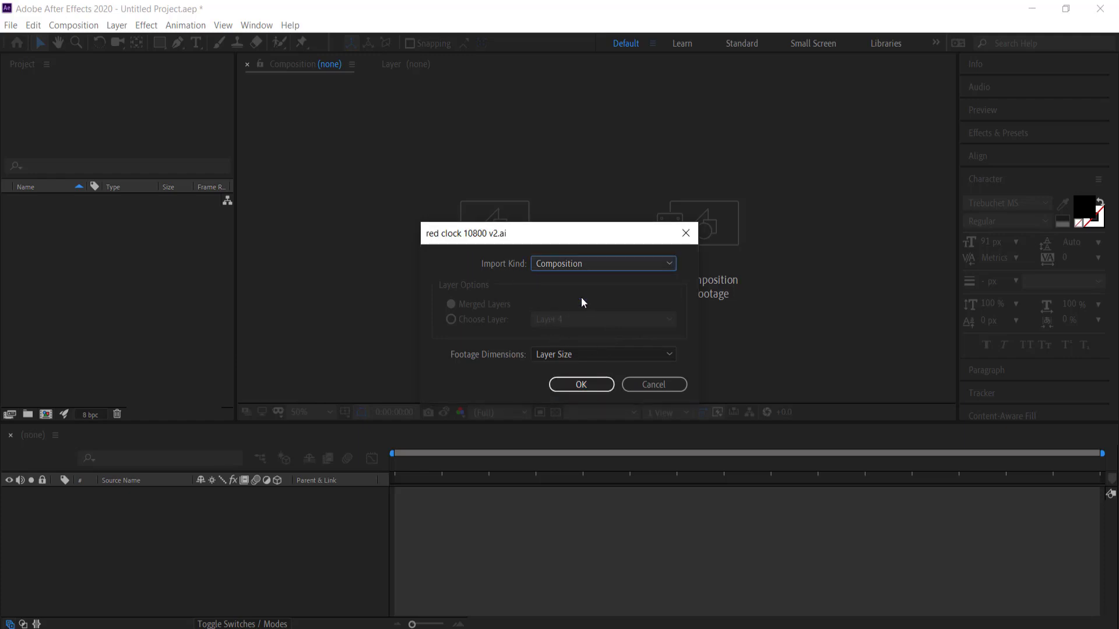
click(576, 353)
click(576, 353)
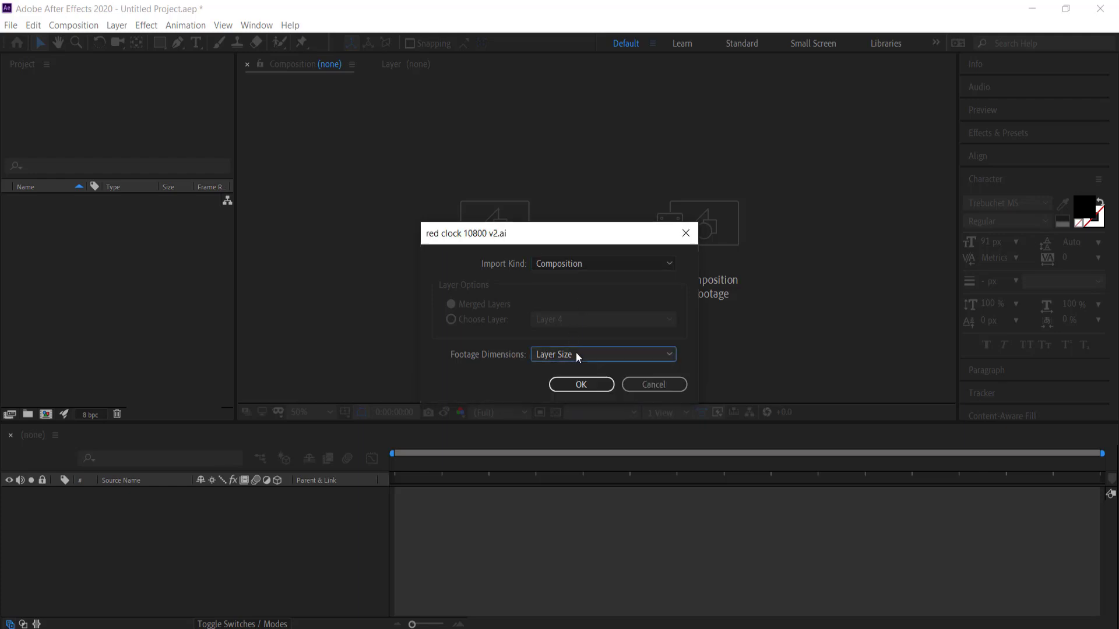
click(579, 386)
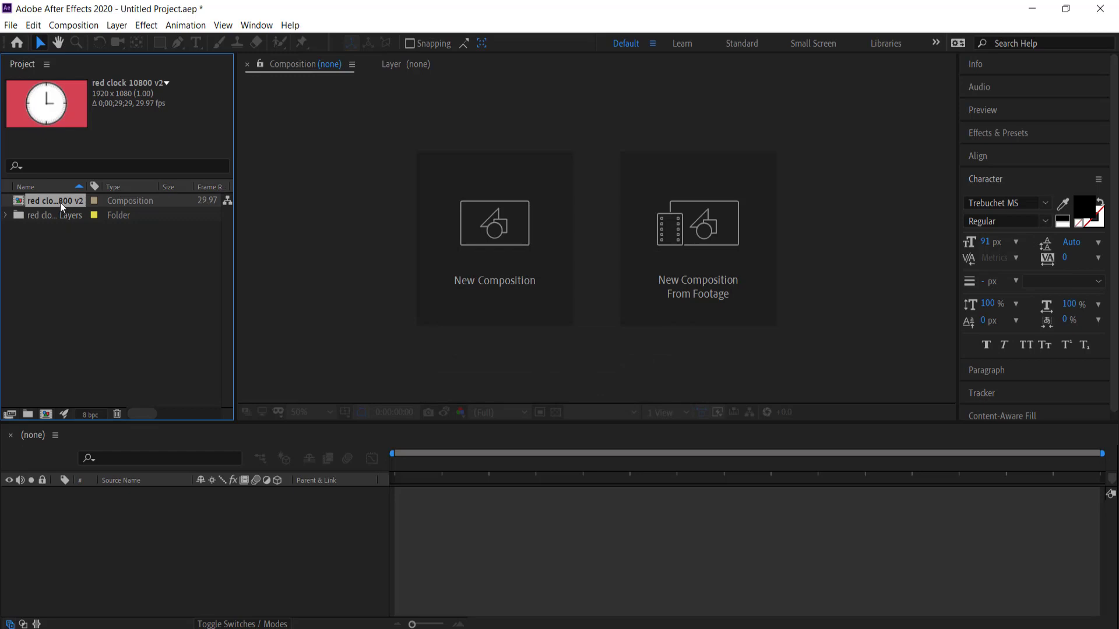
Step: Nest the red clock 10800 v2 composition in a new composition and open the nested one to reach its layers
drag(59, 201, 147, 524)
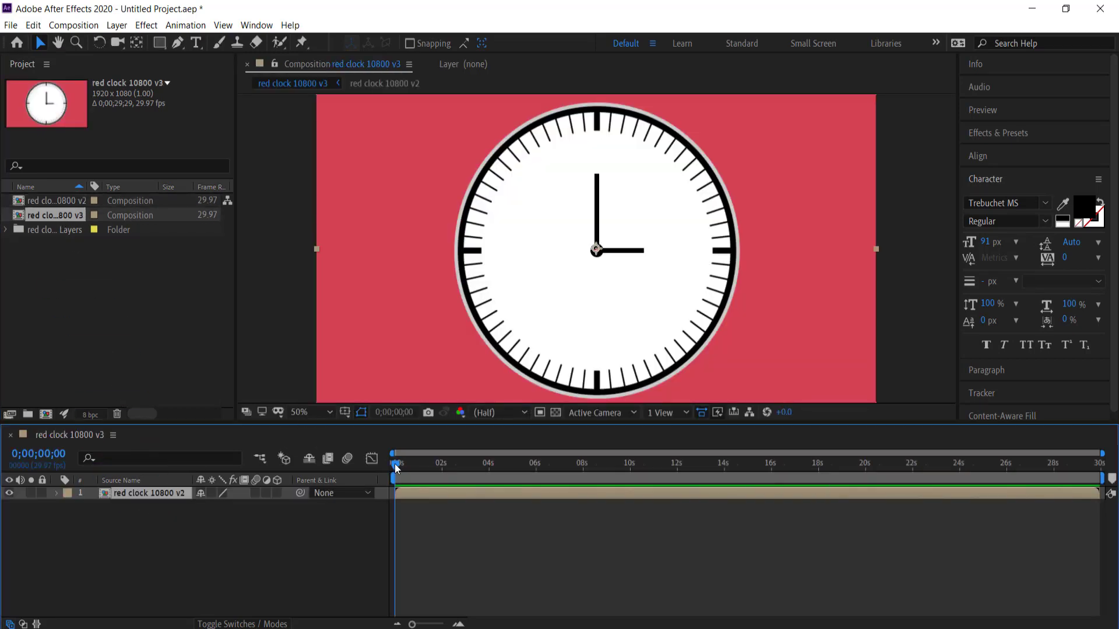
mouse_move(394, 464)
mouse_down()
mouse_move(455, 462)
mouse_move(410, 464)
mouse_up()
double_click(128, 493)
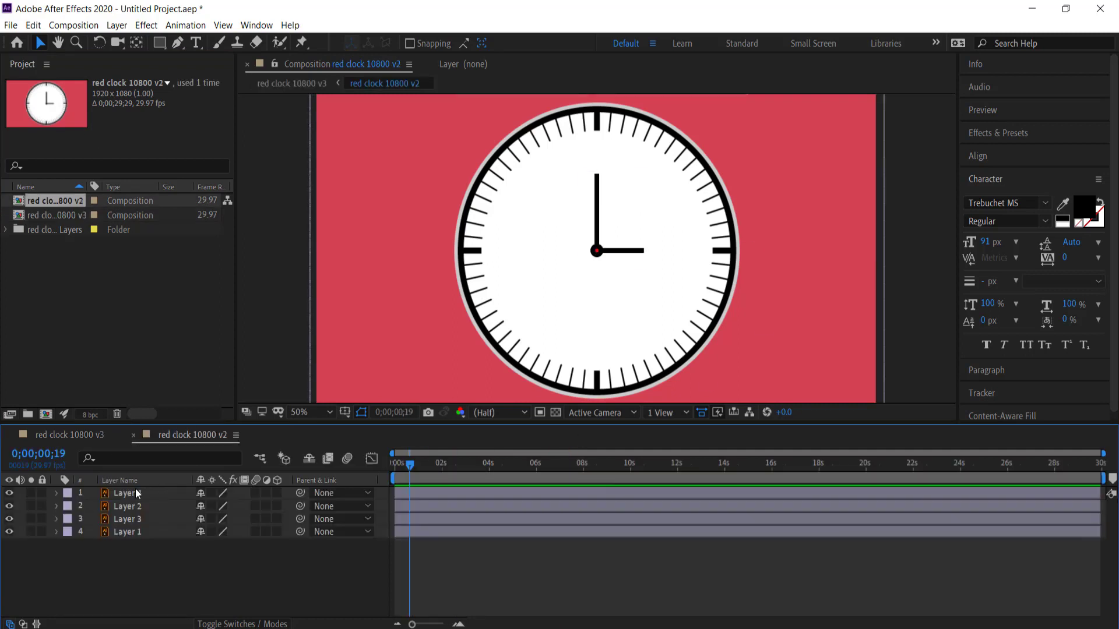
Step: Identify Layer 4 by toggling its visibility and rename it "hands"
click(135, 493)
click(31, 493)
click(31, 493)
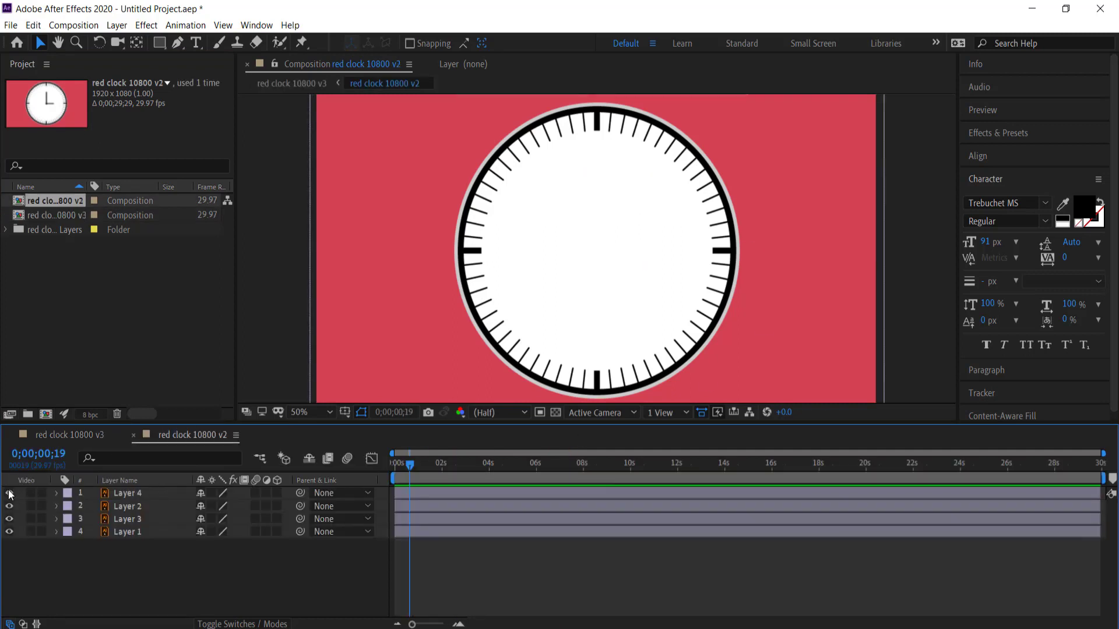
click(128, 493)
key(Return)
text(hands)
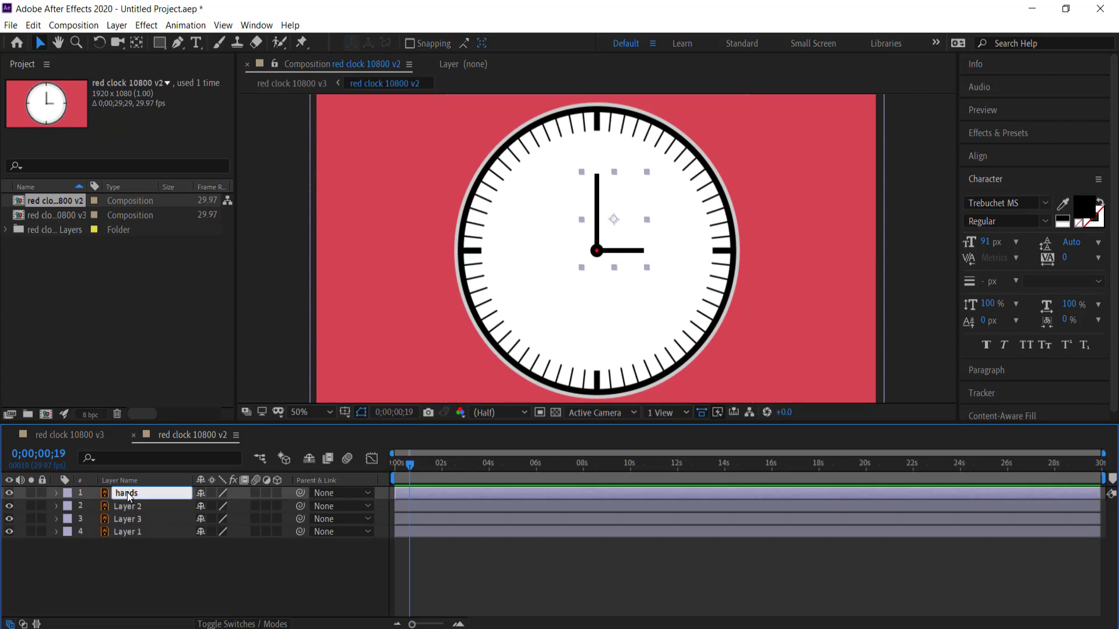
key(Return)
Step: Return to the start of the timeline and move the hands layer's anchor point onto the clock's centre hub with the Pan Behind tool
drag(409, 466, 370, 463)
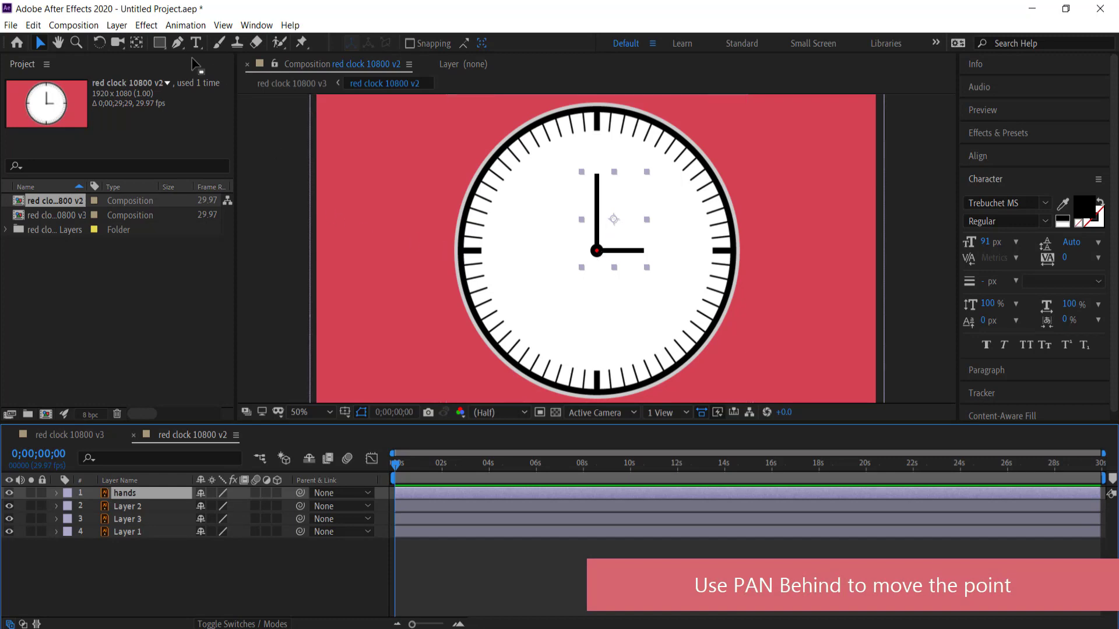
click(136, 43)
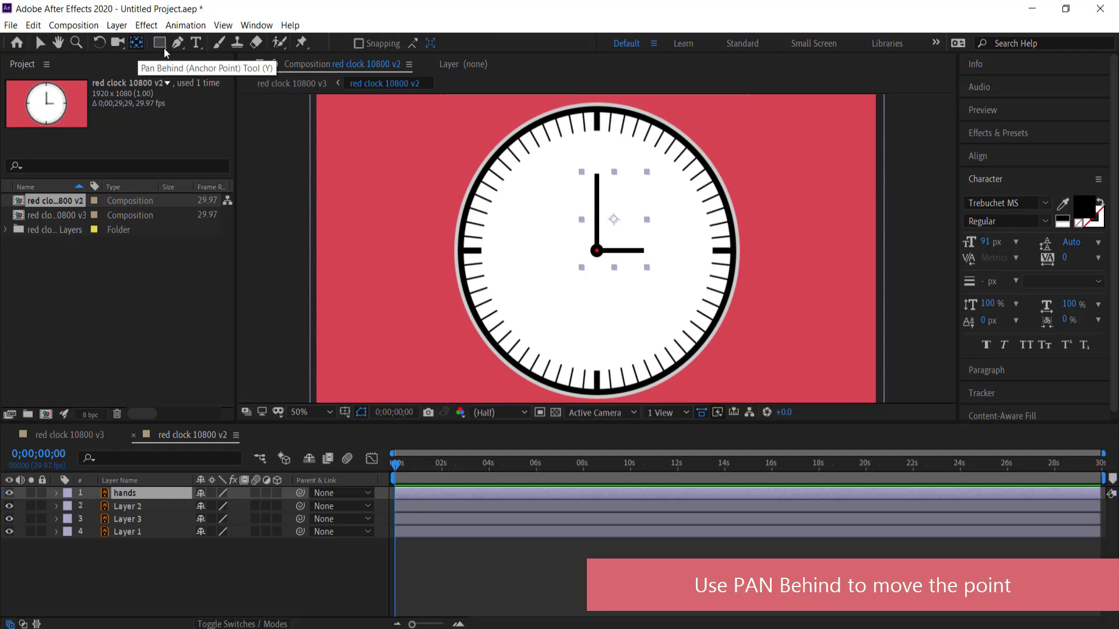
scroll(615, 222, up, 4)
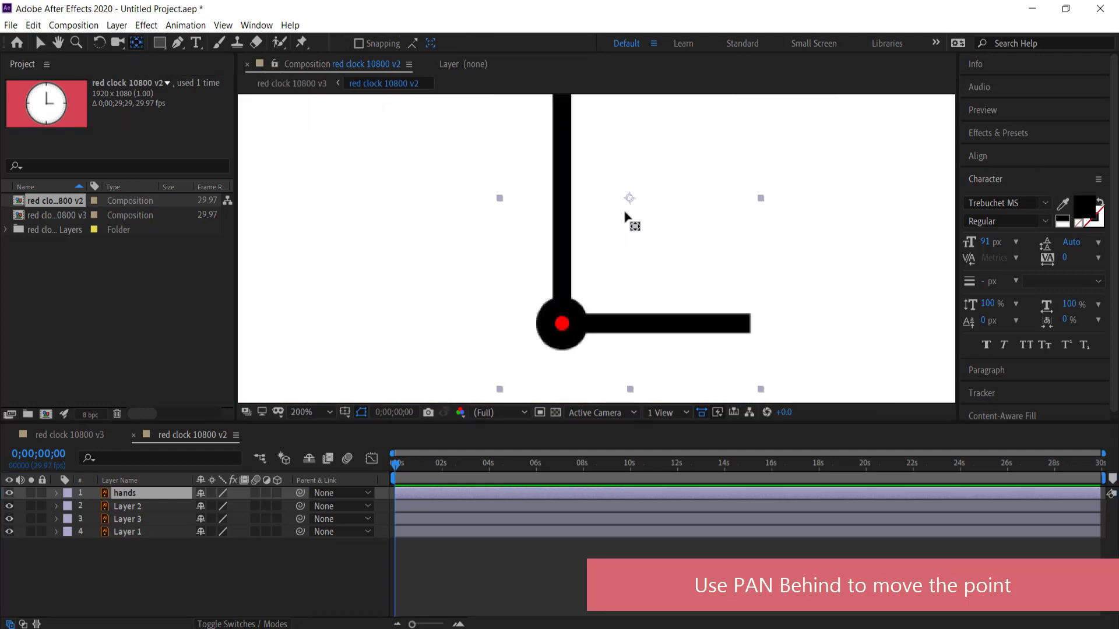
drag(625, 219, 561, 322)
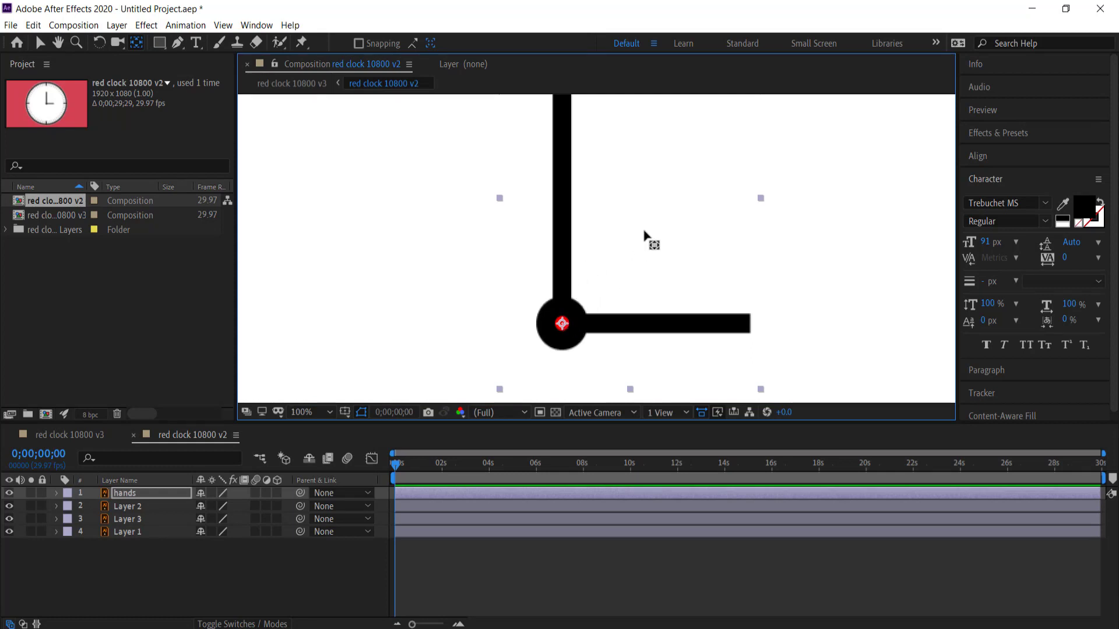
scroll(645, 237, down, 2)
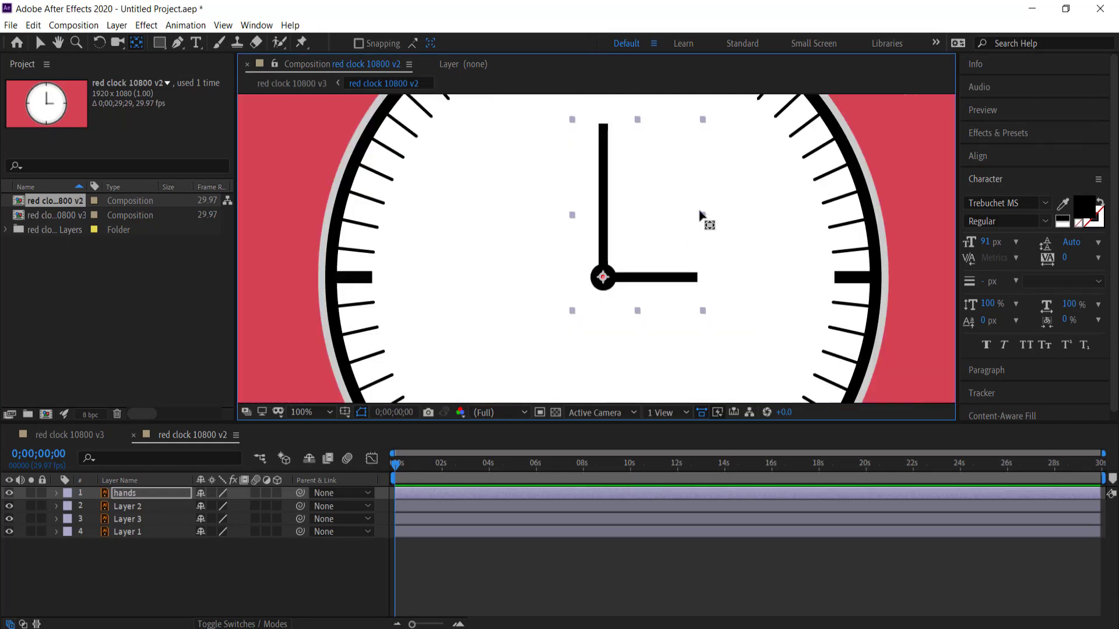
scroll(684, 175, down, 1)
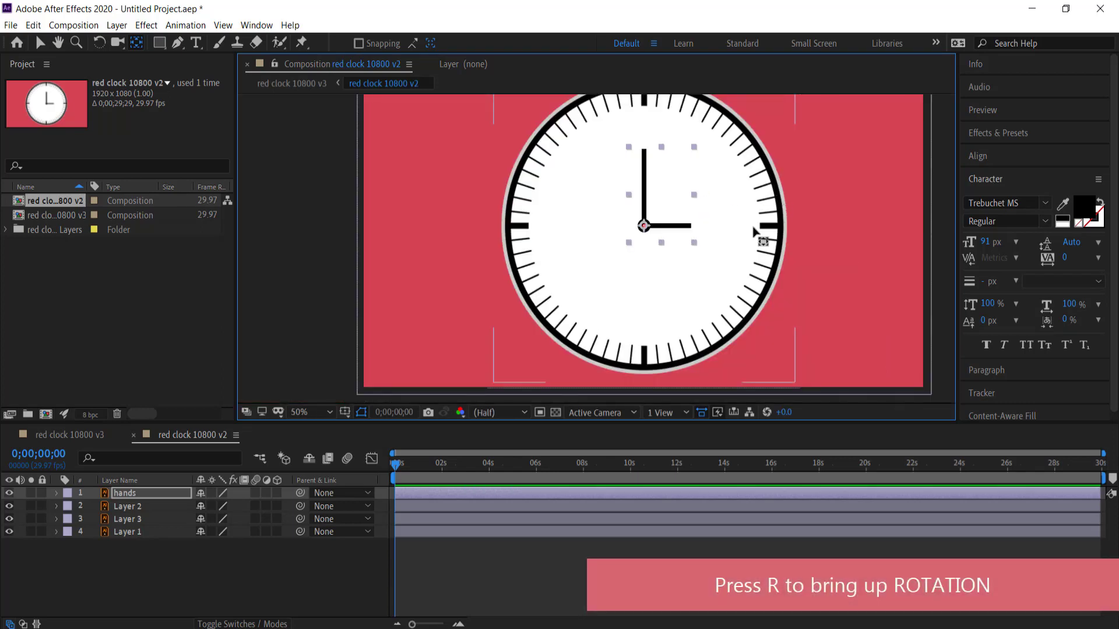
Step: Add the expression time*100 to the hands layer's Rotation and preview the animation
key(r)
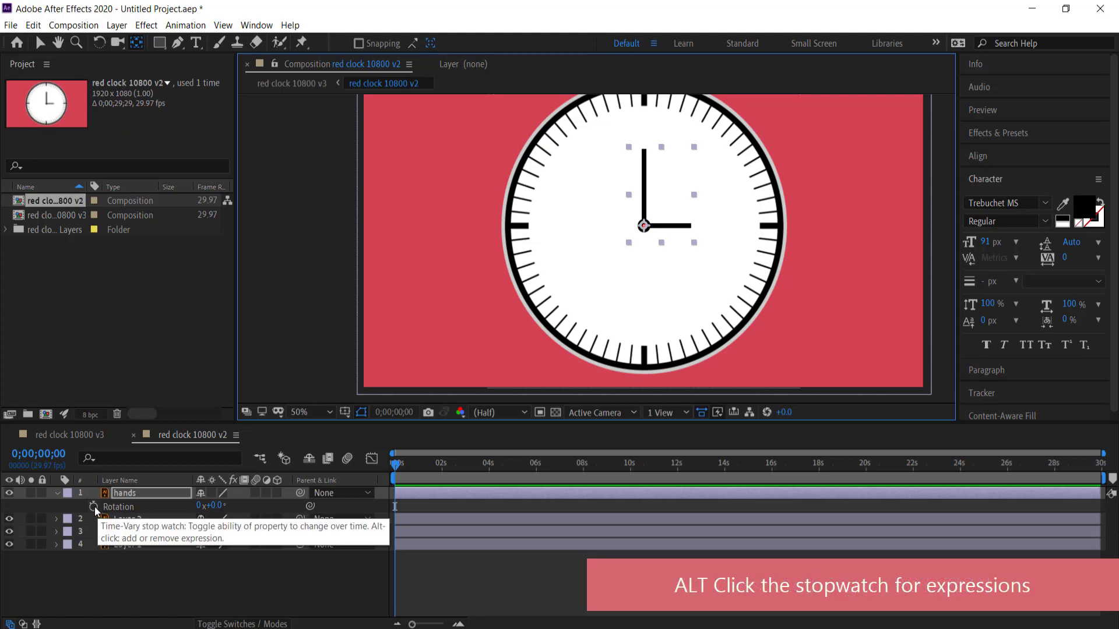
alt+click(94, 507)
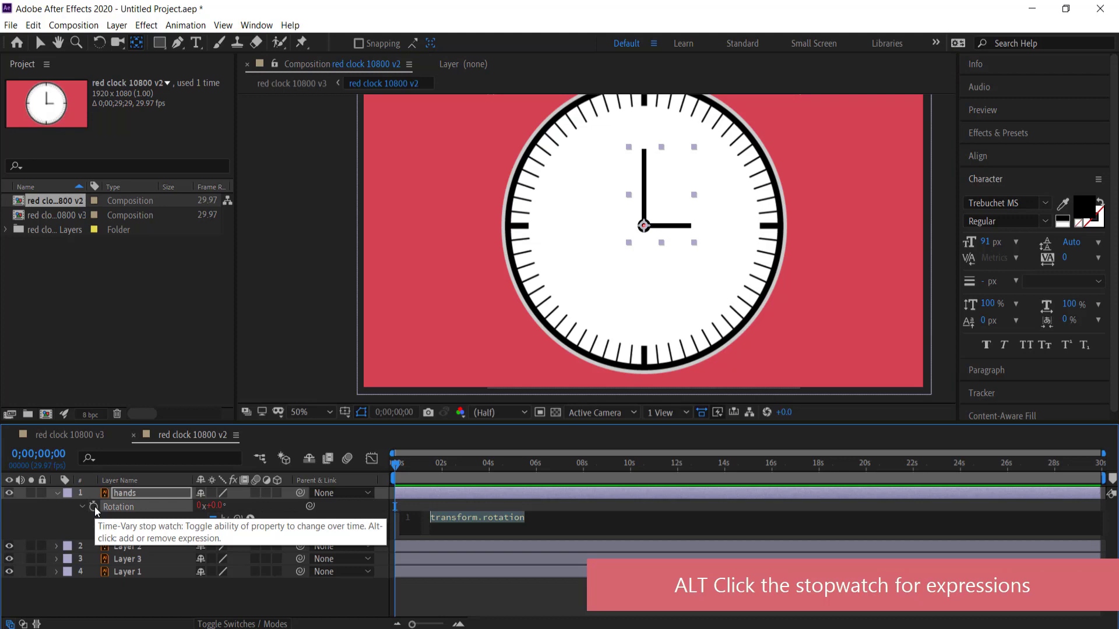
text(time*)
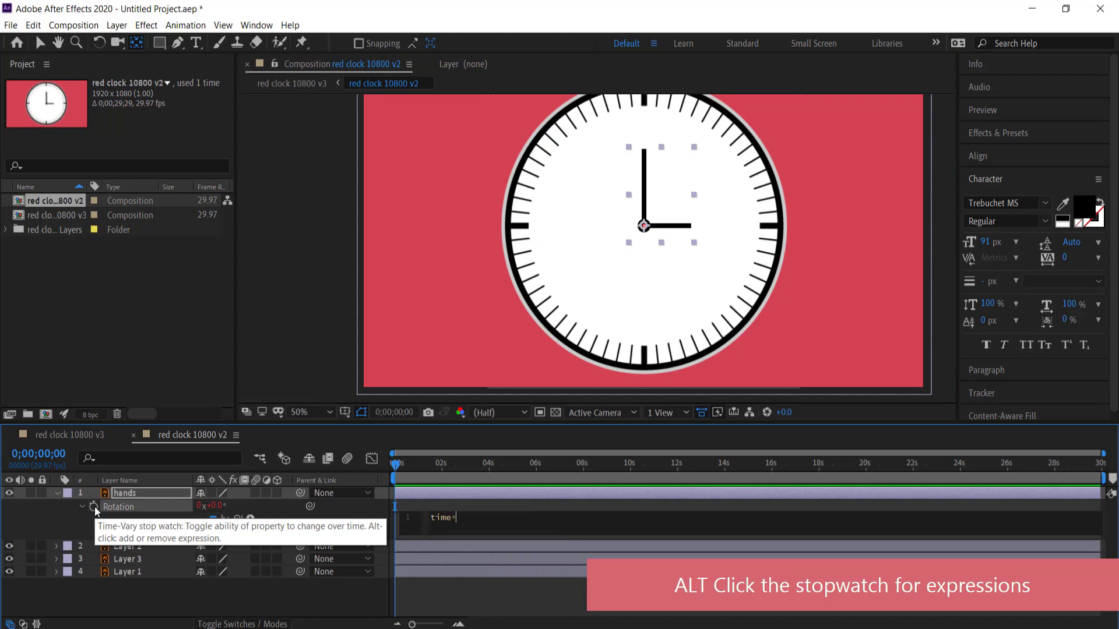
text(100)
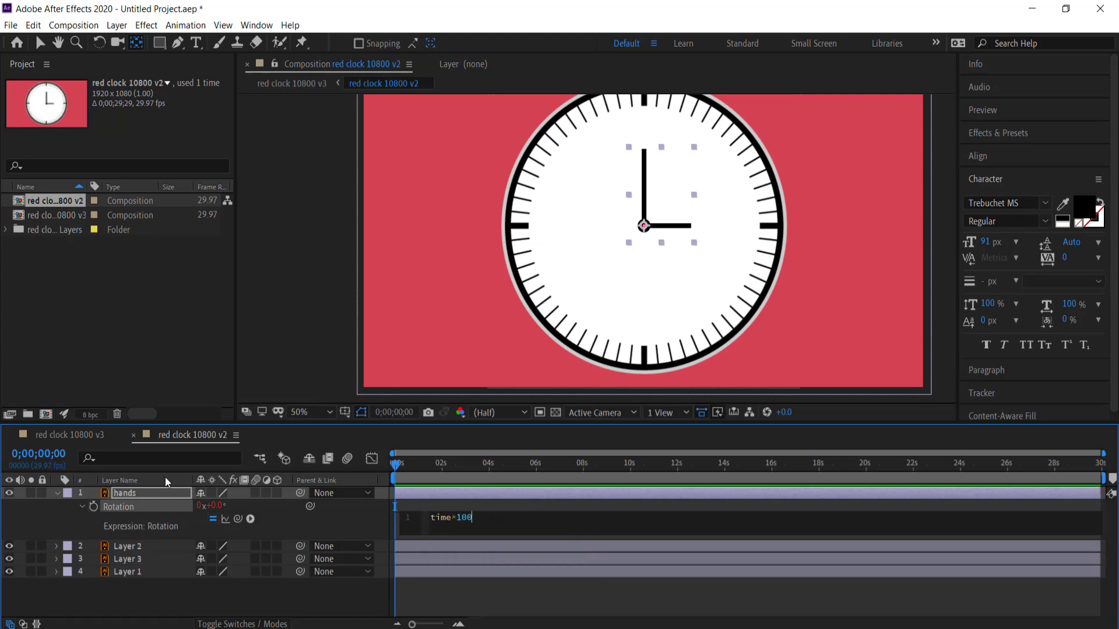
click(364, 465)
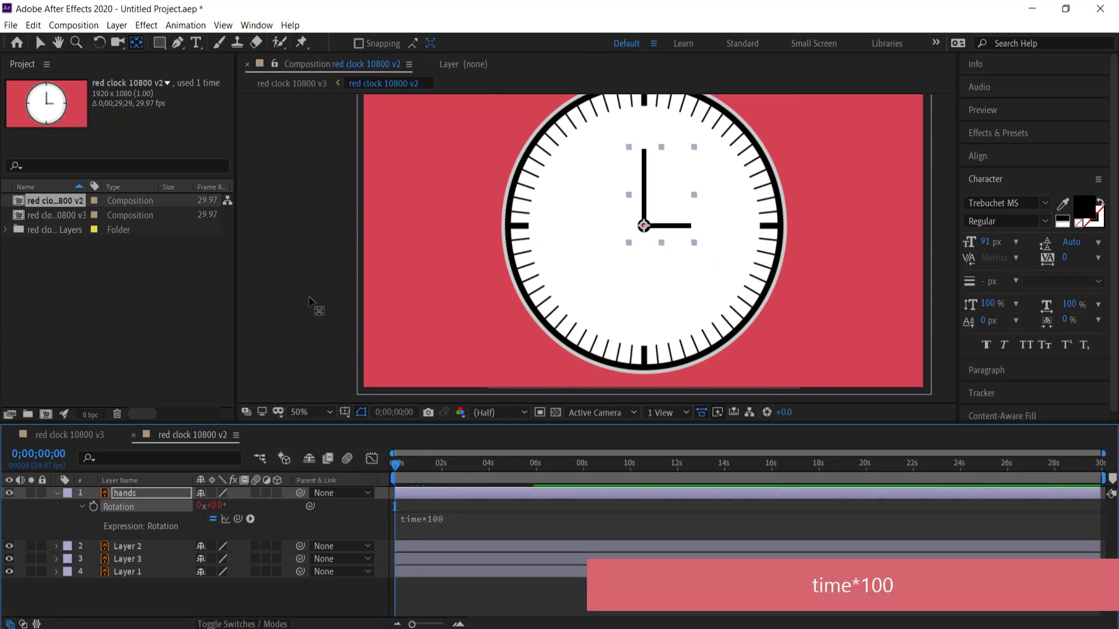
key(space)
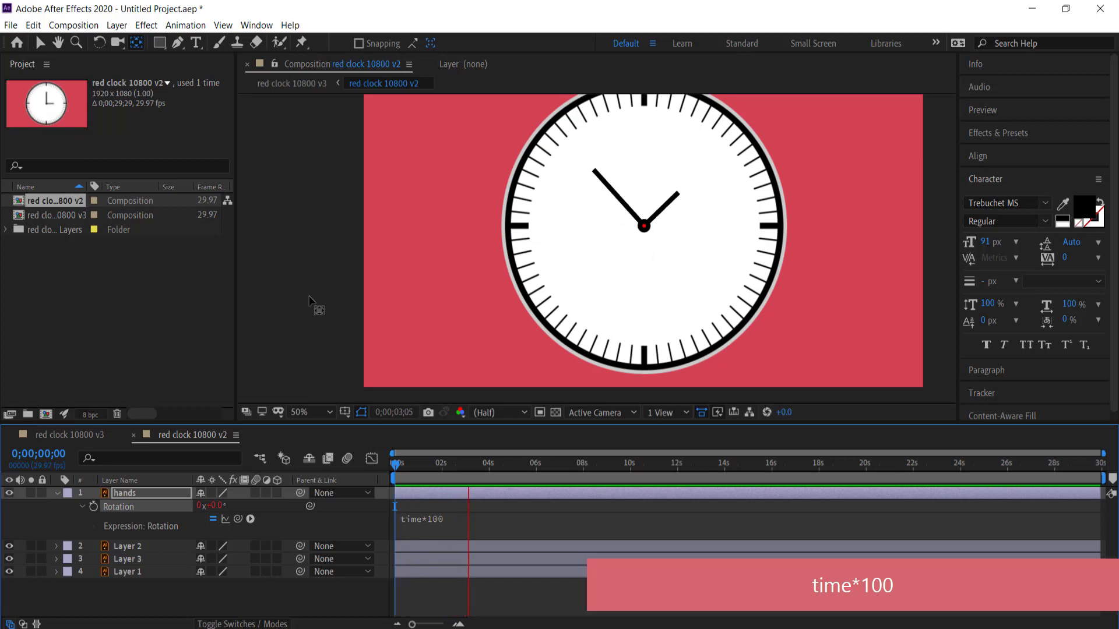
Step: Change the hands layer's rotation expression to time*200 and return to the start of the timeline
click(433, 518)
click(433, 518)
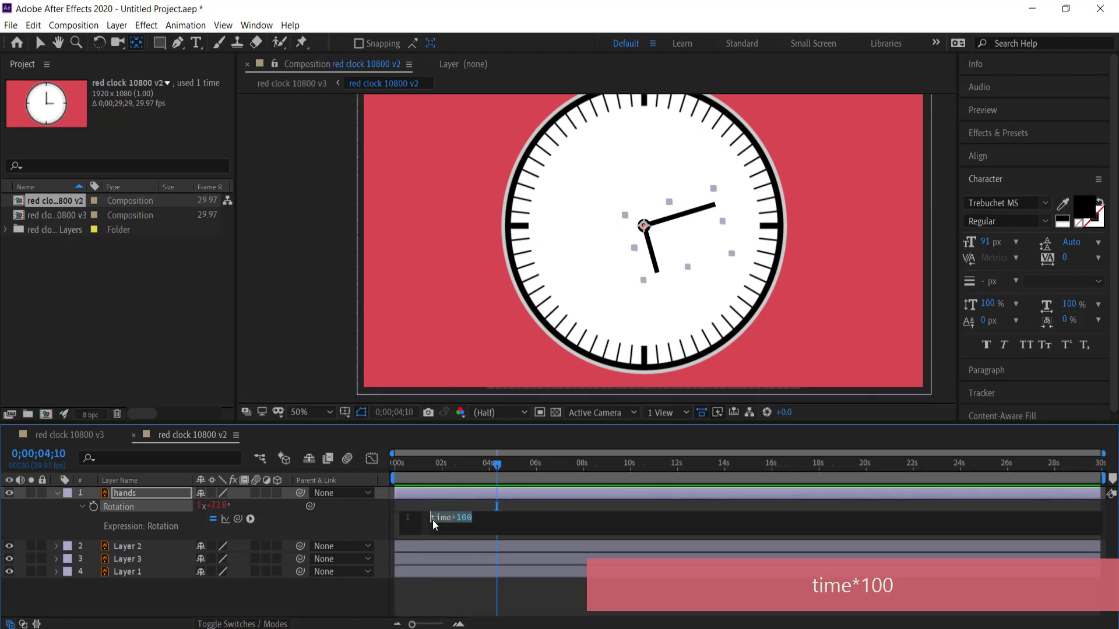
click(462, 519)
key(BackSpace)
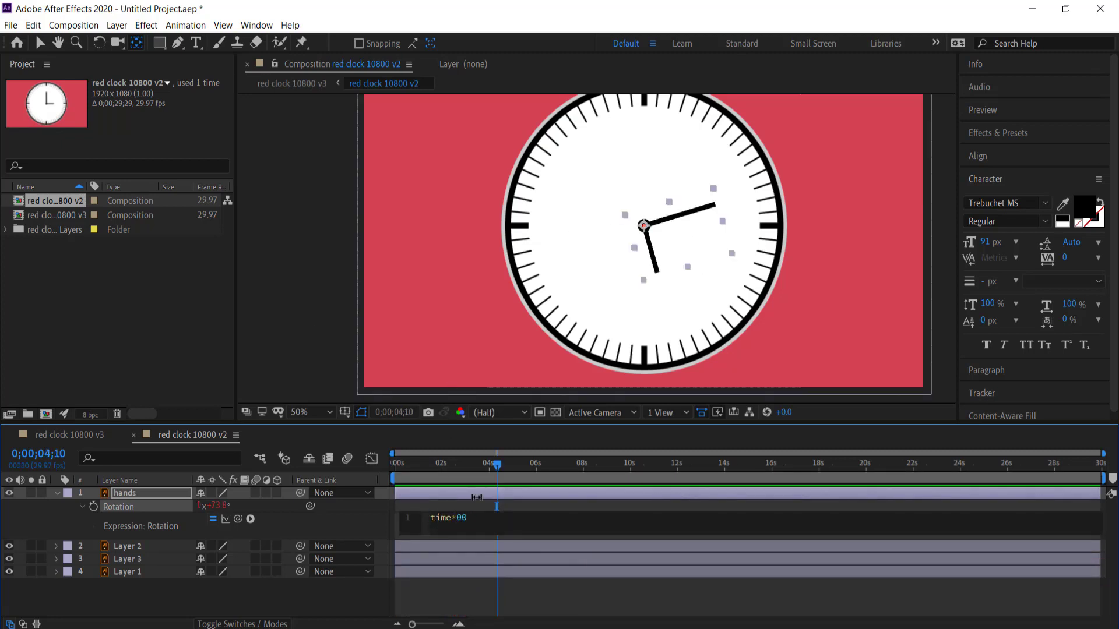
text(2)
drag(476, 463, 383, 454)
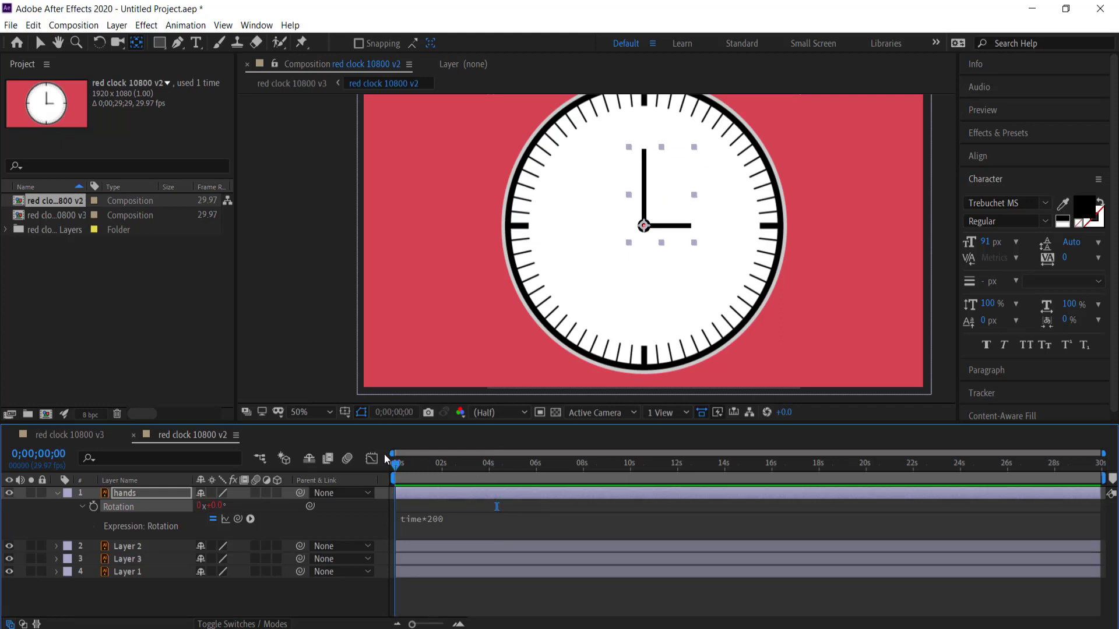
Step: Preview the faster rotation, stop playback, and shorten the work area to end at about 6 seconds
key(space)
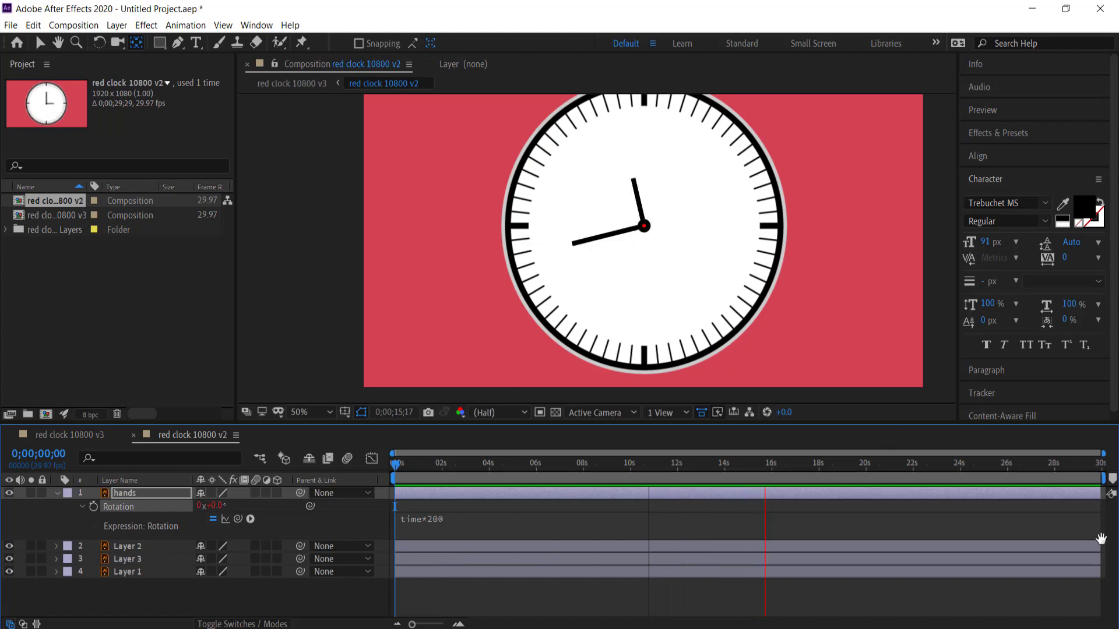
key(space)
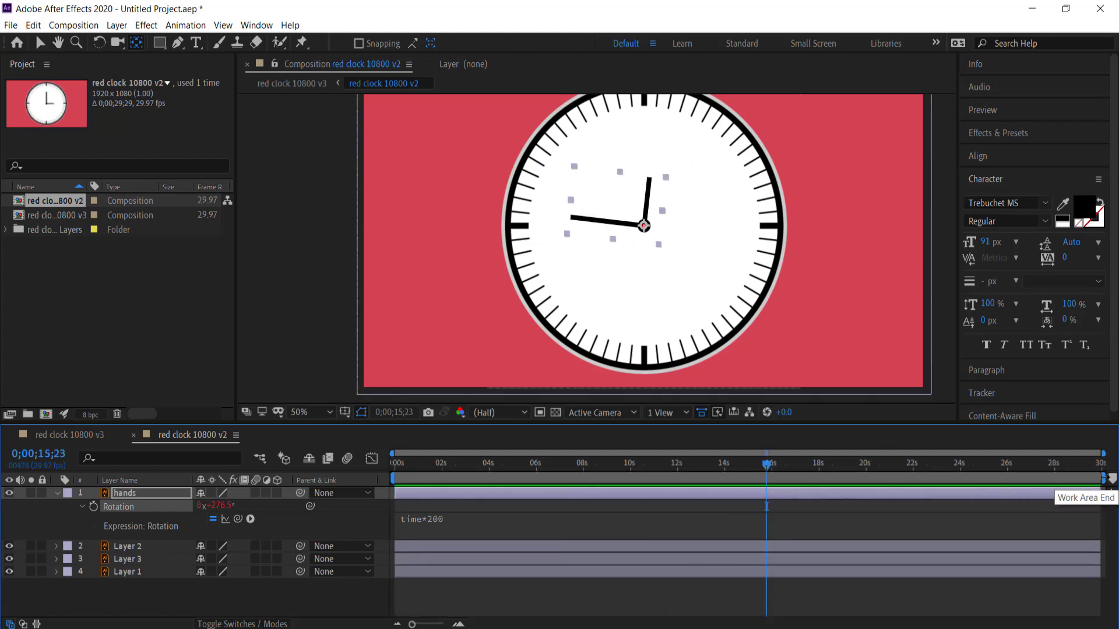
drag(1103, 484, 537, 478)
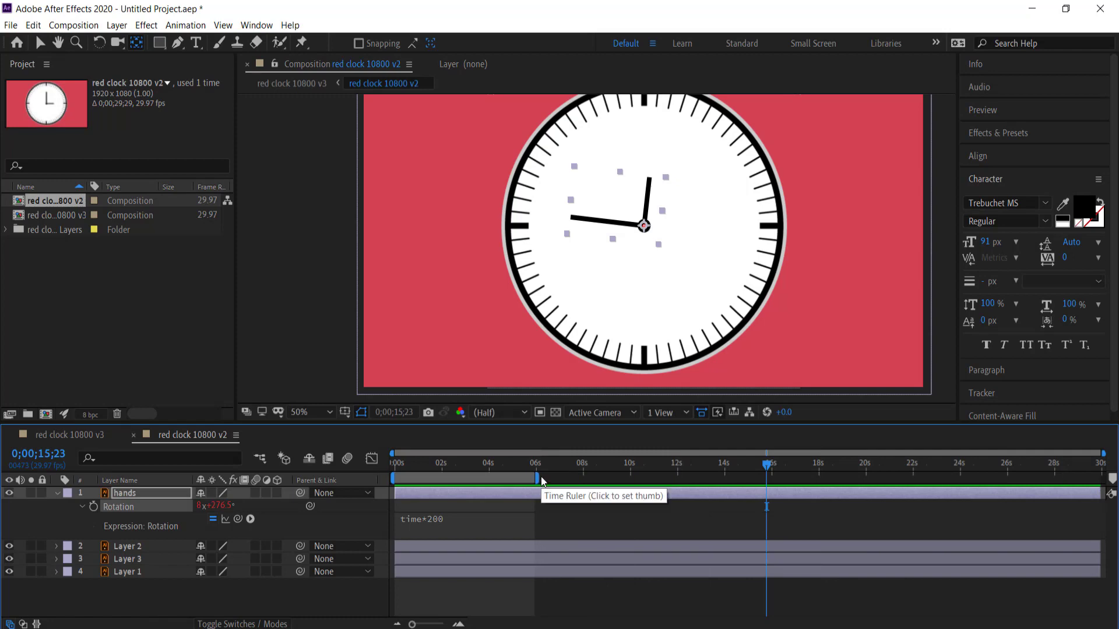